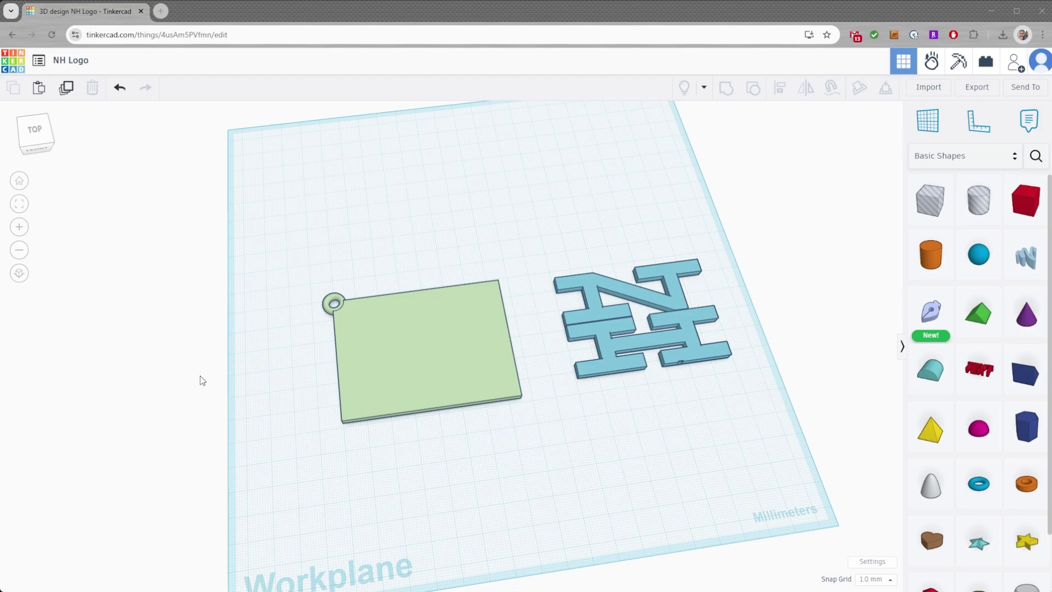
scroll(510, 357, "down", 1)
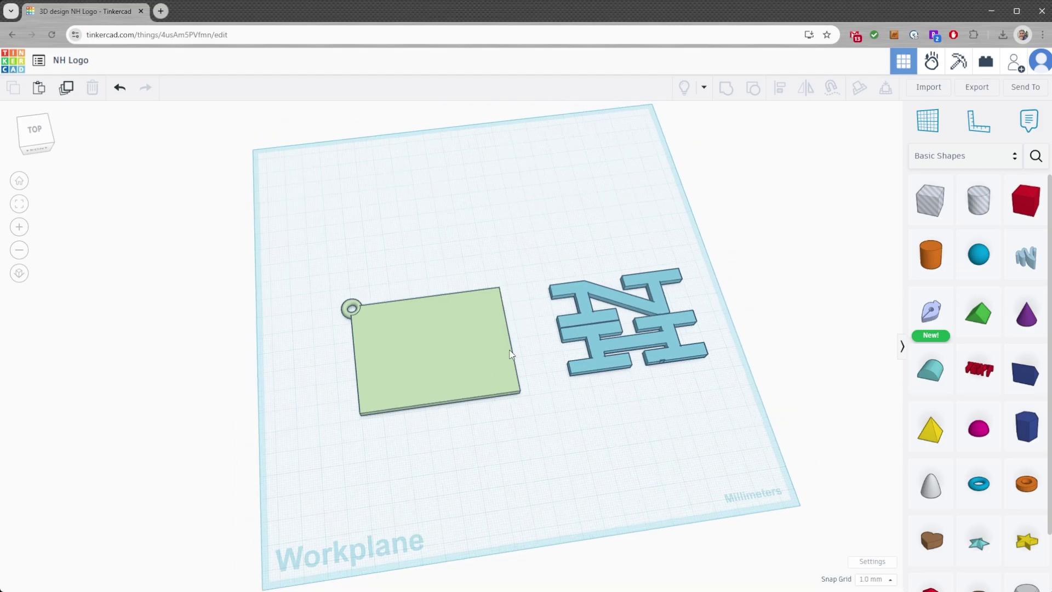
Select the NH logo and green plate and centre the logo on the plate both ways.
right_click_drag(568, 459, 552, 429)
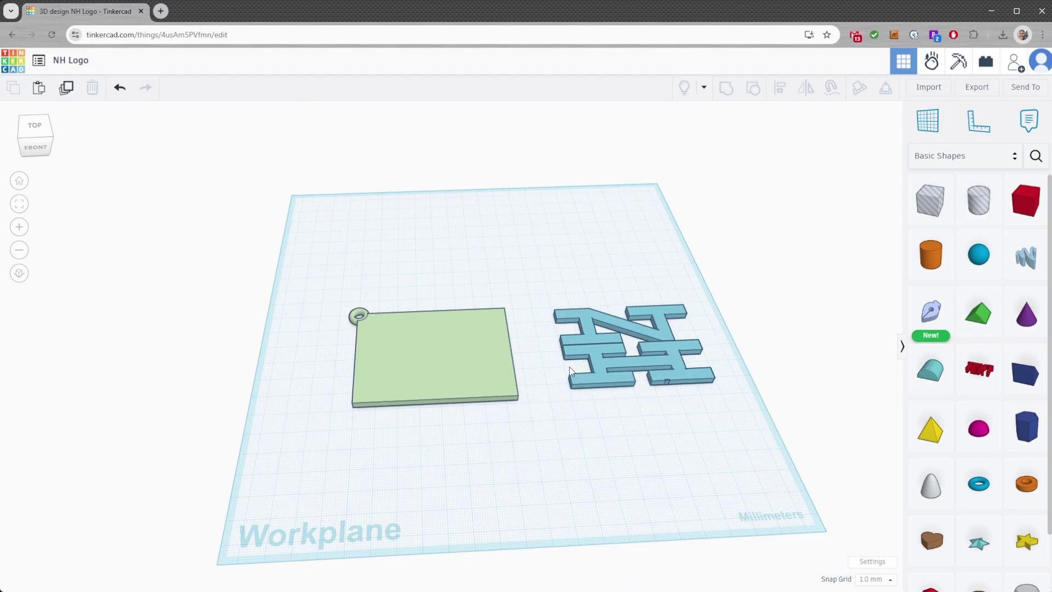
left_click(432, 356)
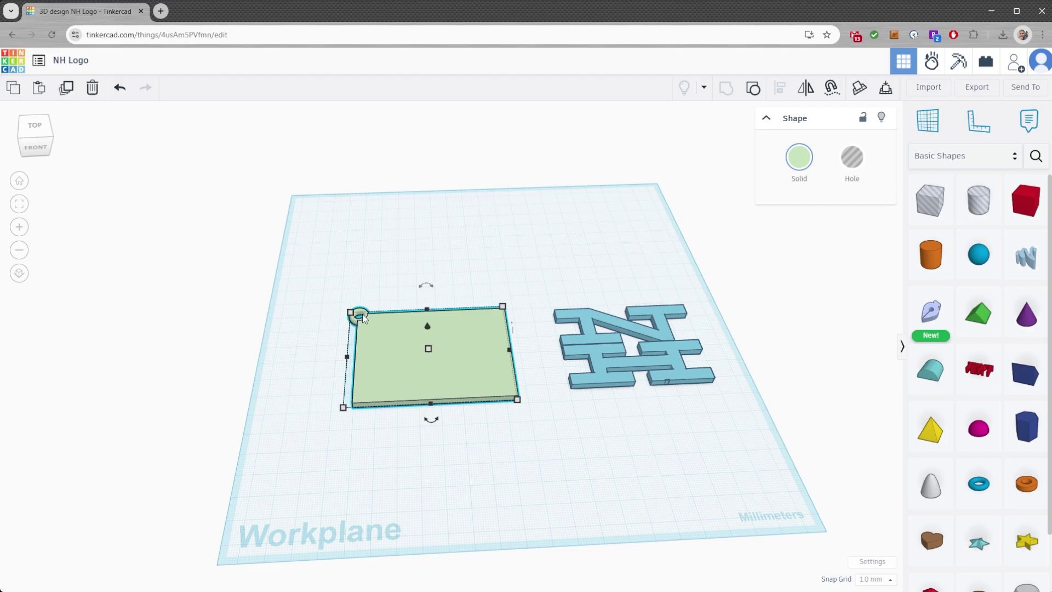
mouse_move(500, 311)
left_click_drag(590, 291, 714, 434)
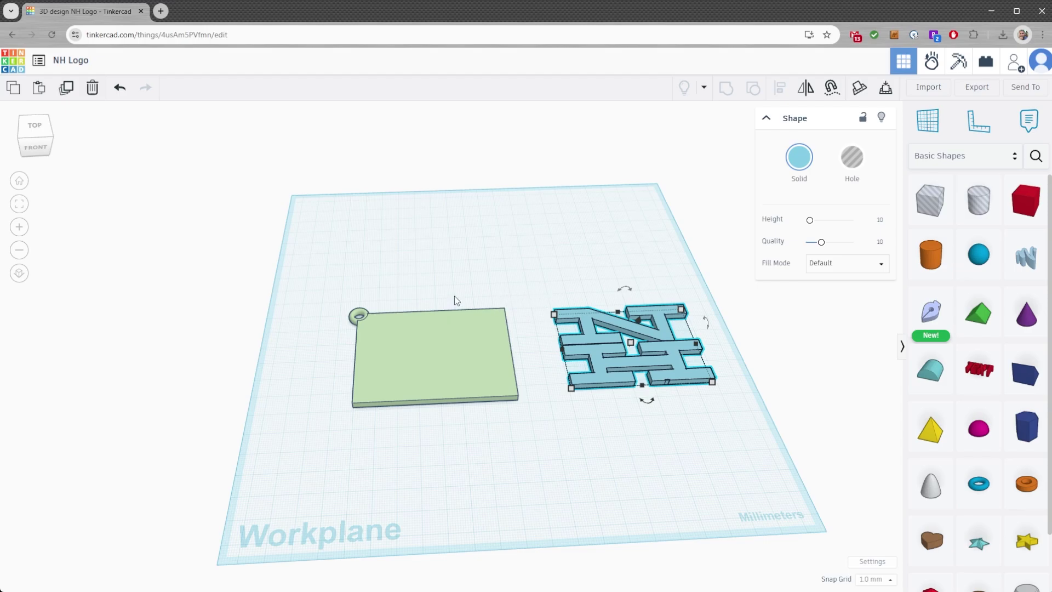
scroll(455, 301, "down", 1)
left_click(454, 329)
left_click(554, 330)
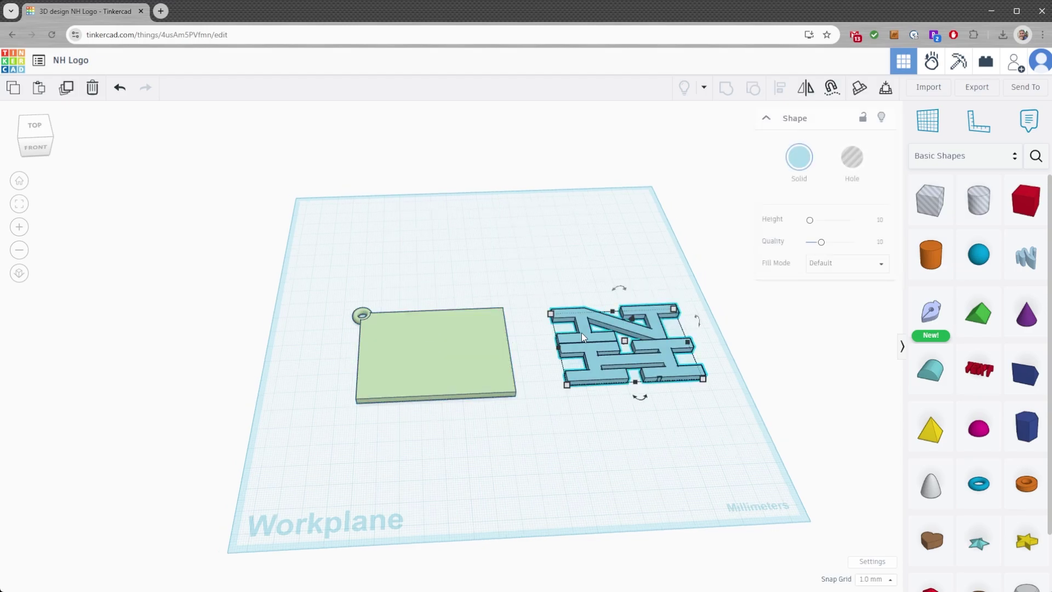
left_click(423, 352, "shift")
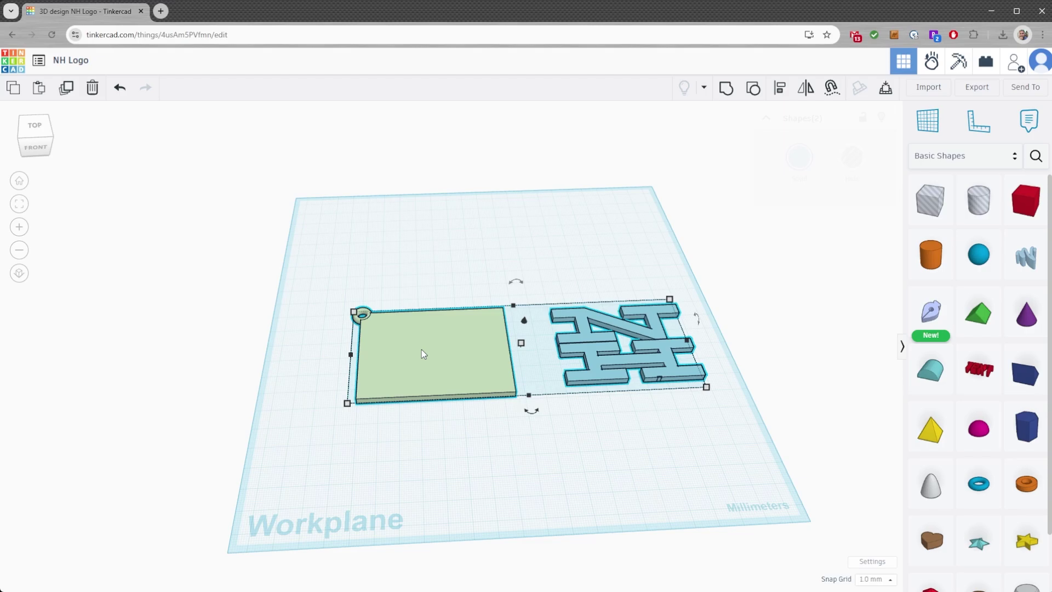
key("l")
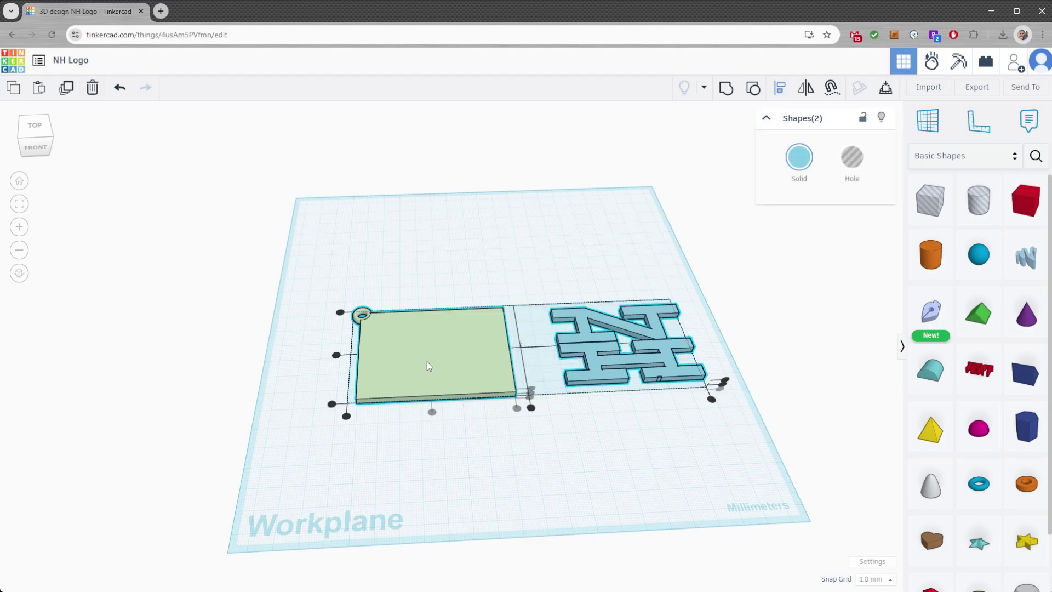
left_click(432, 413)
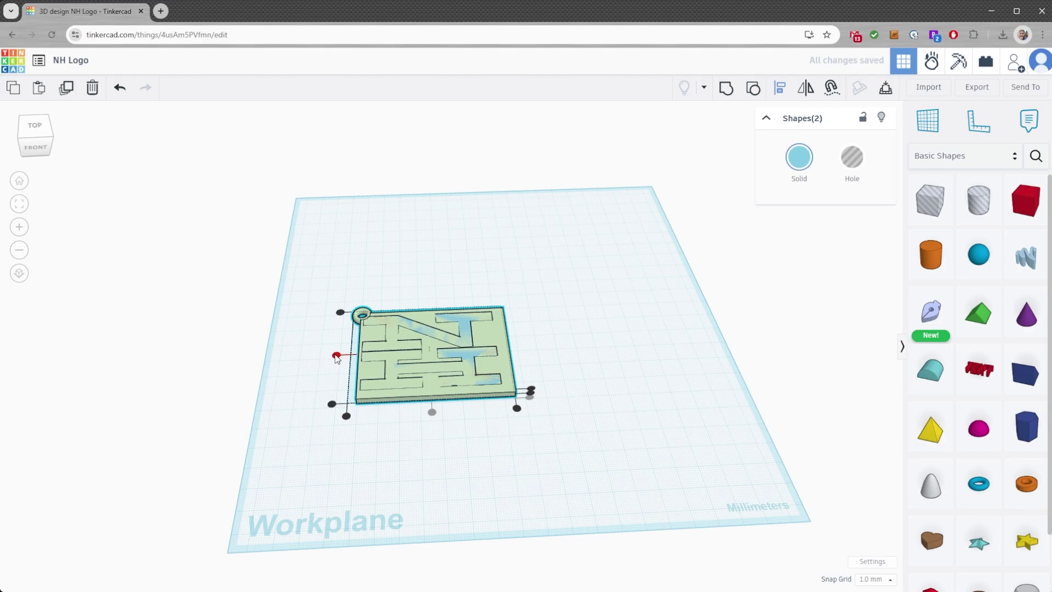
left_click(337, 355)
Nudge the green plate slightly left and up with the arrow keys.
left_click(415, 425)
left_click(365, 342)
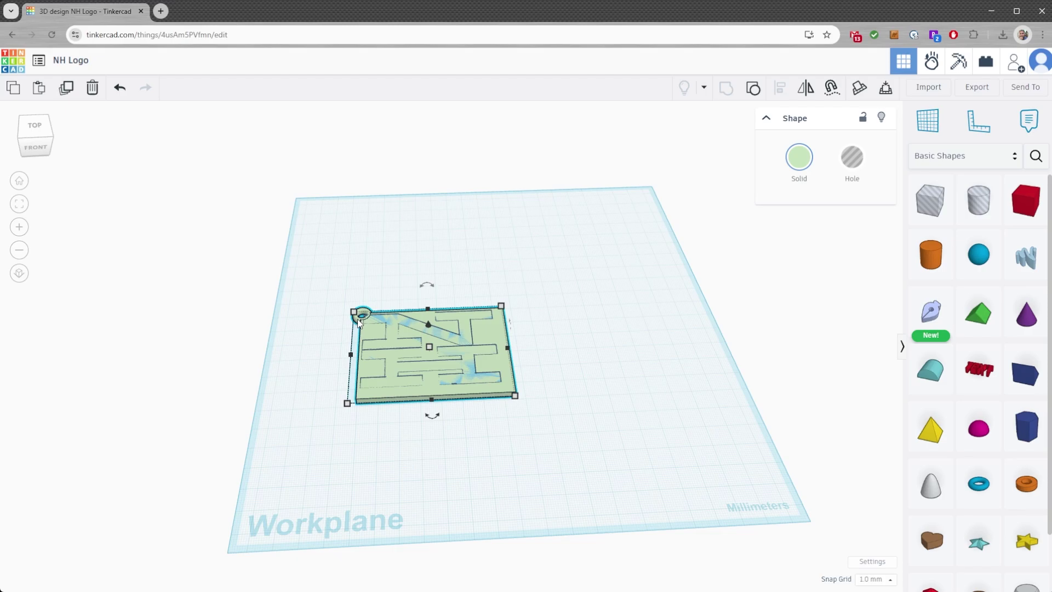
key("Left")
key("Left")
key("Left")
key("Left")
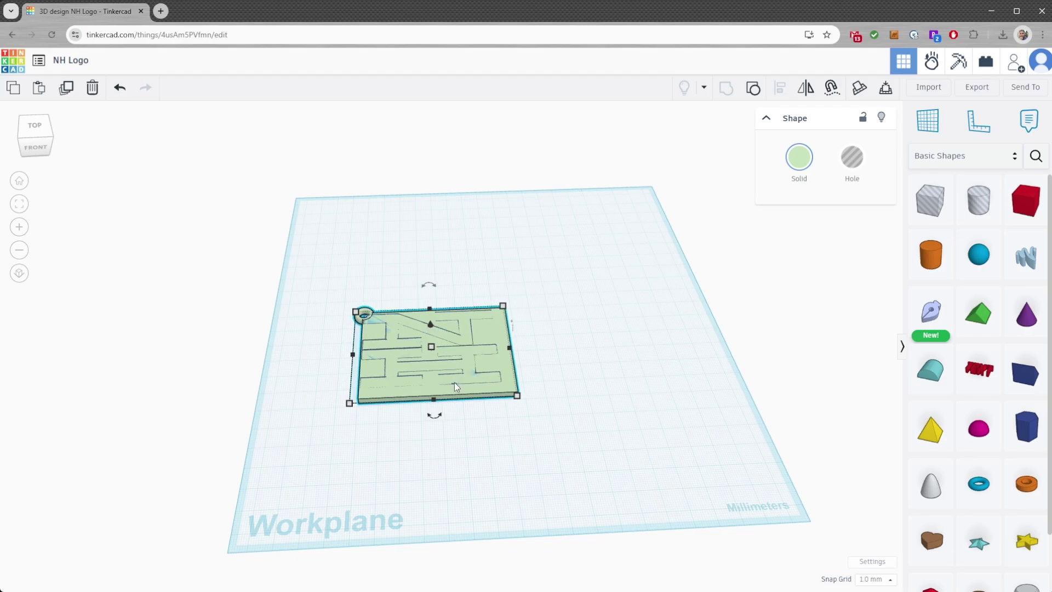
key("Left")
key("Left")
key("Left")
key("Left")
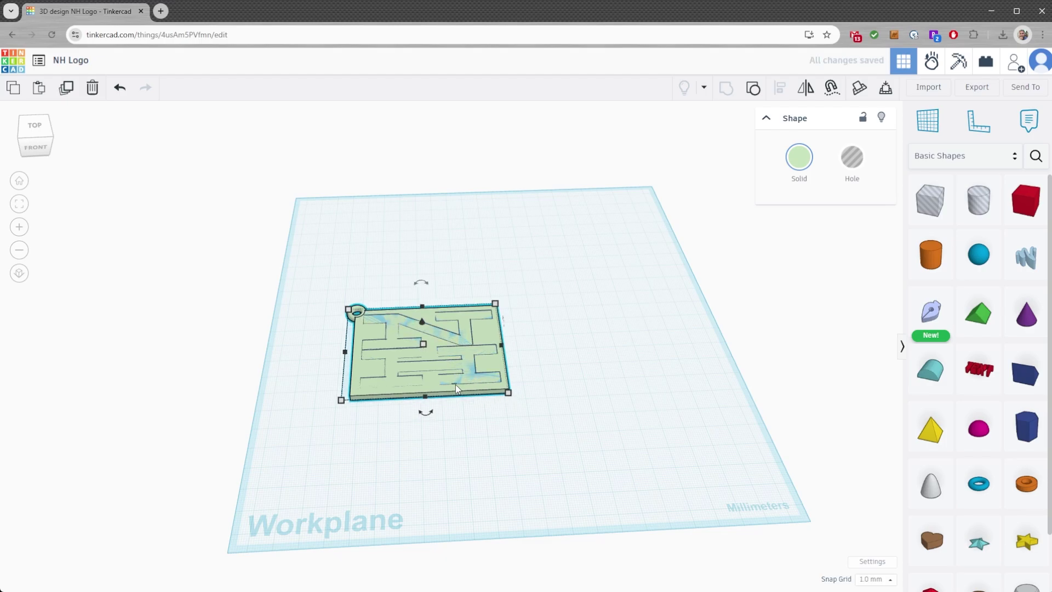
key("Up")
key("Up")
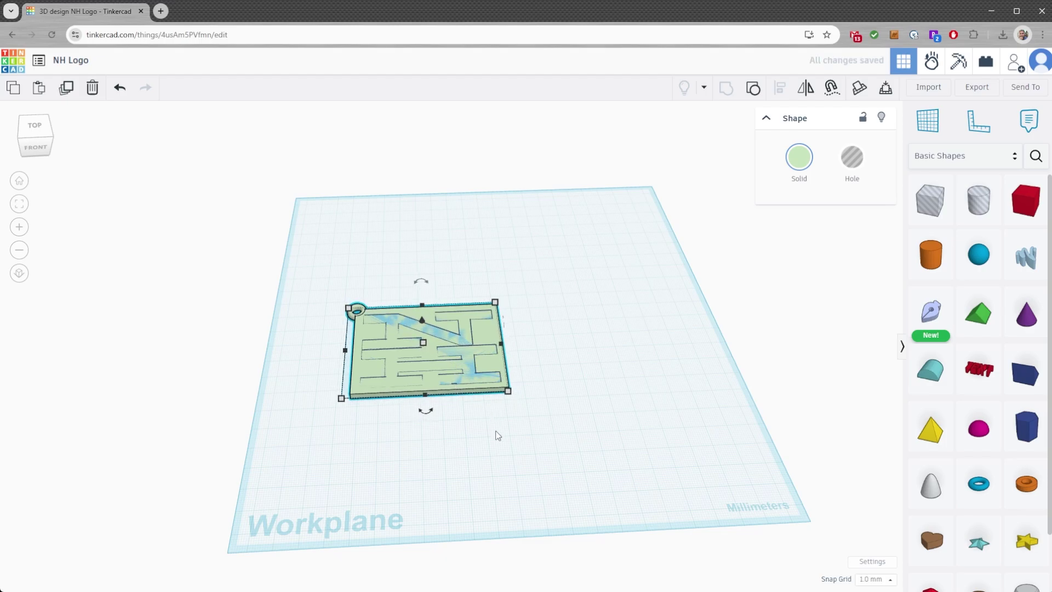
left_click(492, 423)
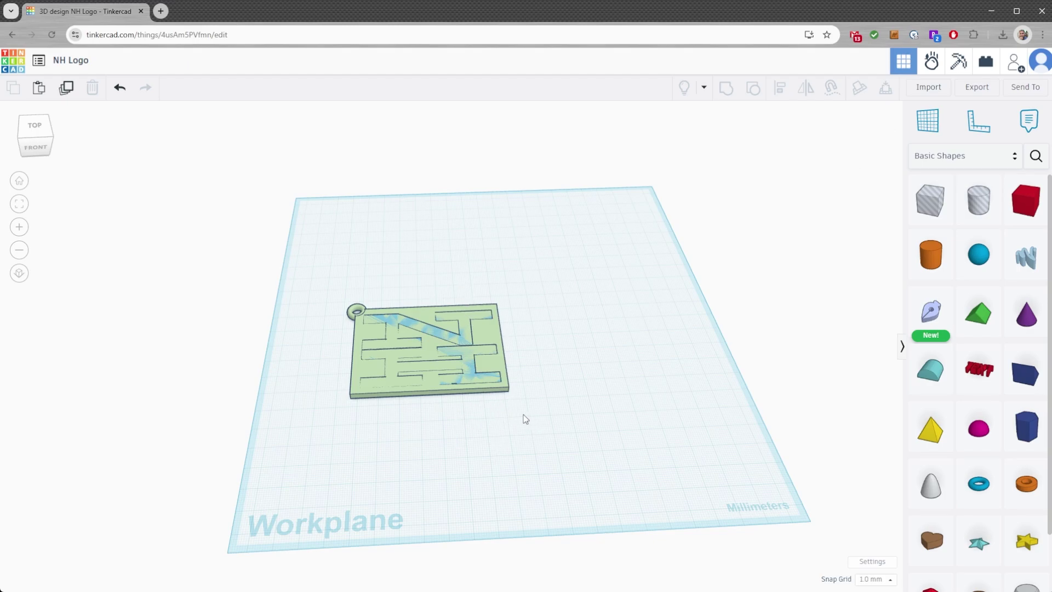
Drop the NH logo onto the plate's top surface via a workplane, then restore the default workplane.
left_click(470, 362)
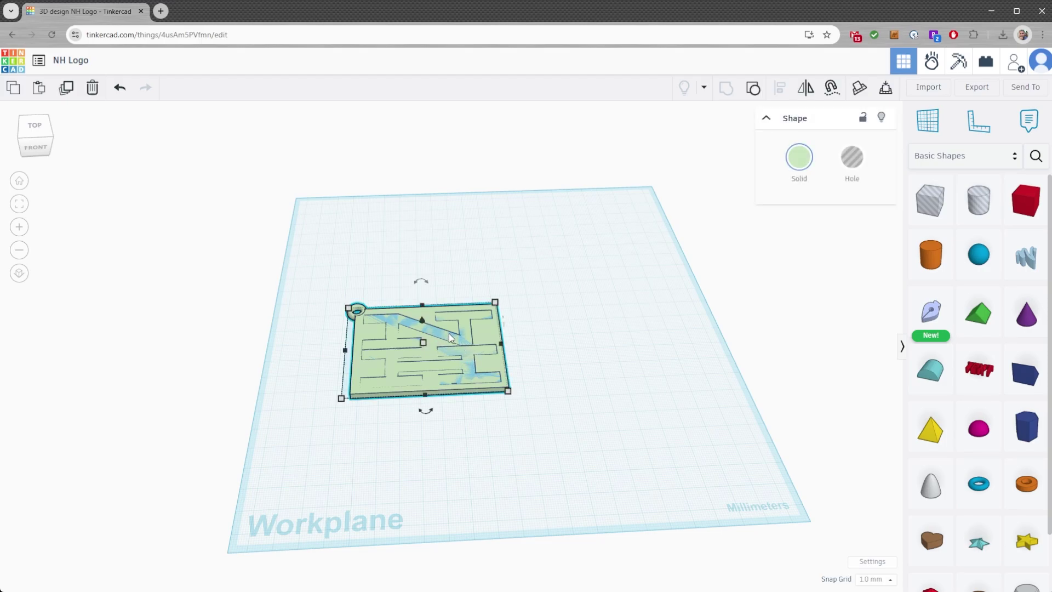
left_click(431, 330)
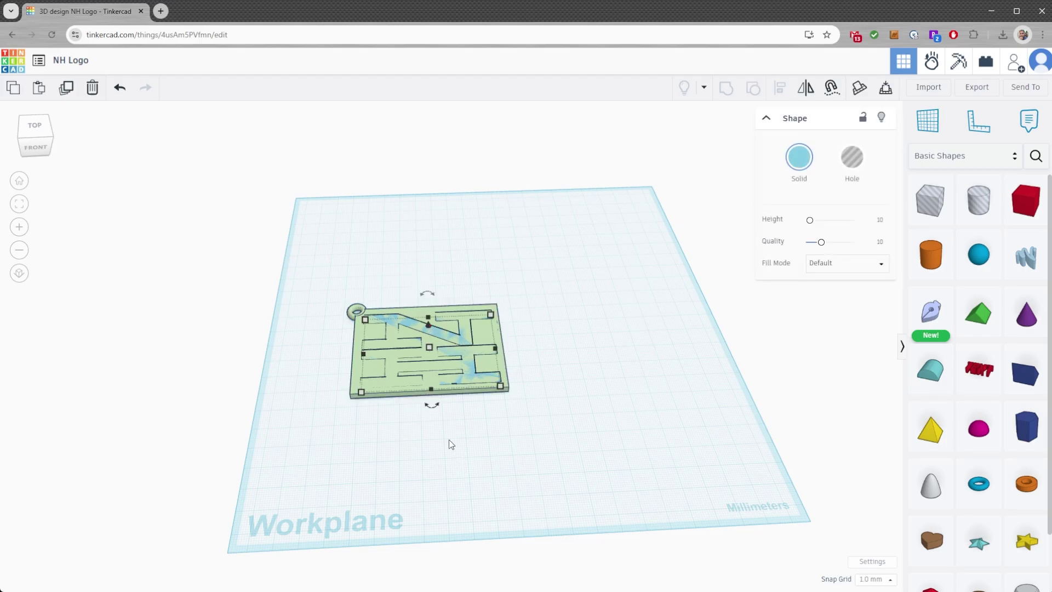
key("w")
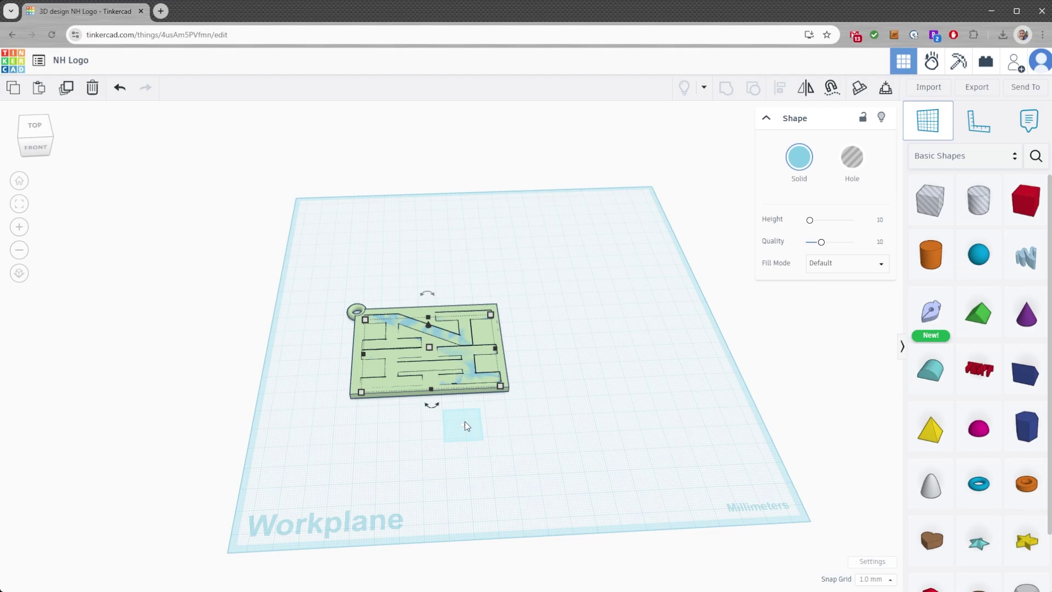
left_click(485, 337)
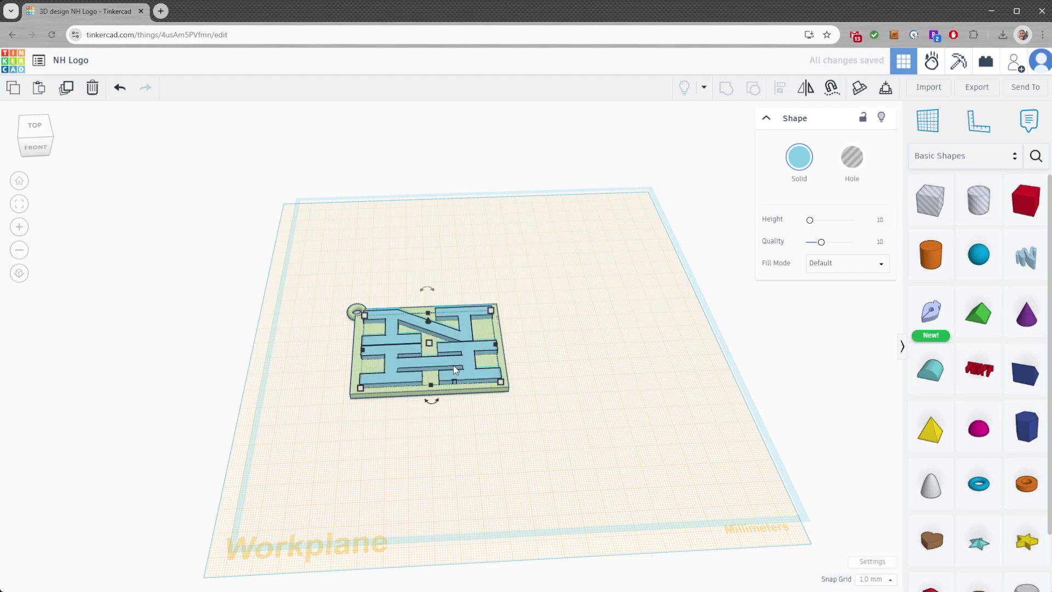
key("w")
left_click(584, 380)
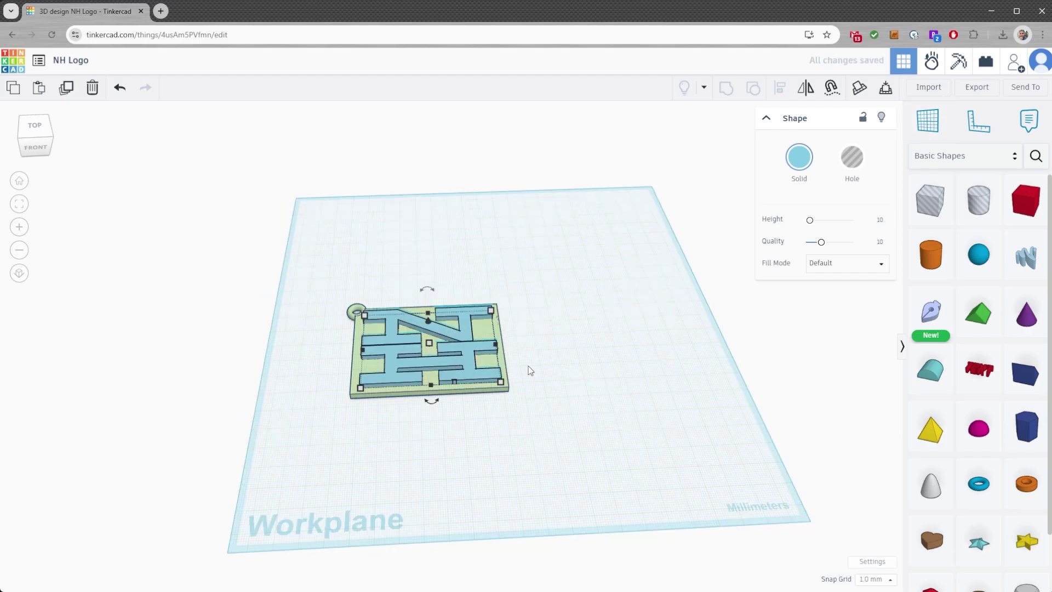
left_click(491, 471)
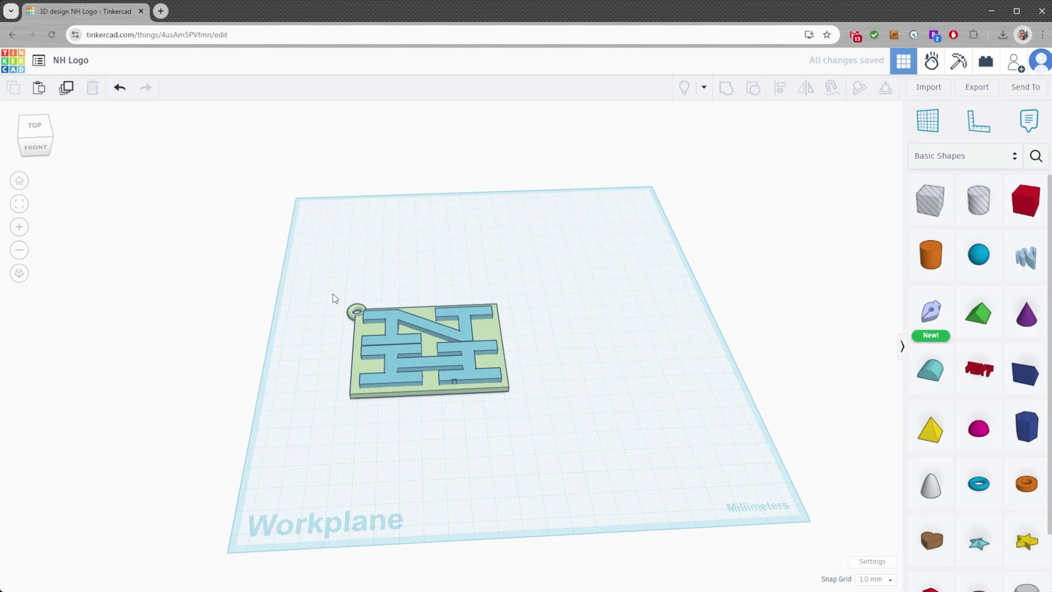
Colour the NH letters orange.
left_click_drag(333, 298, 570, 458)
right_click_drag(570, 458, 596, 438)
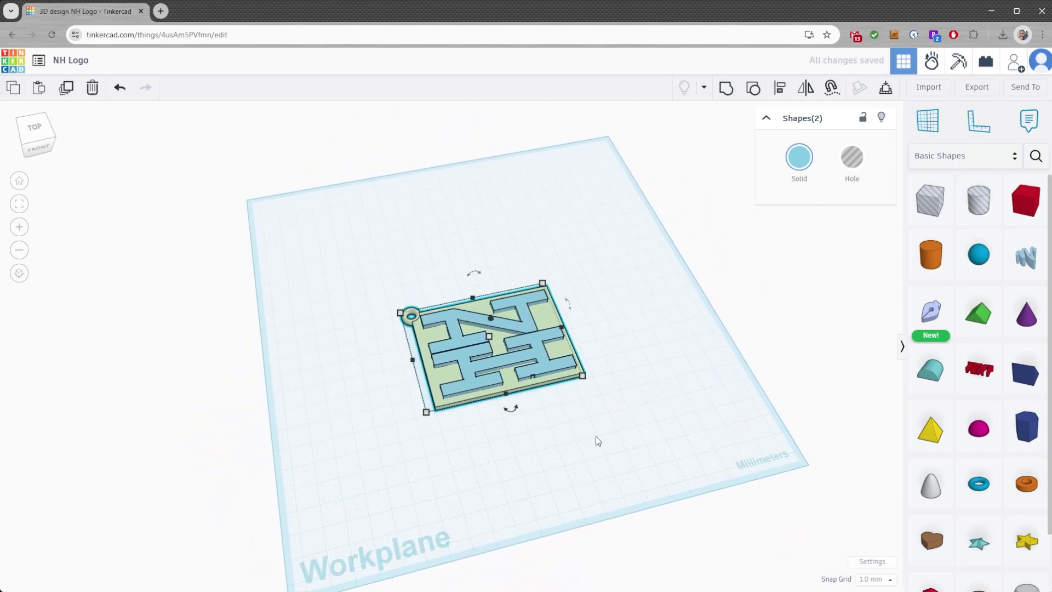
left_click(694, 329)
left_click(545, 360)
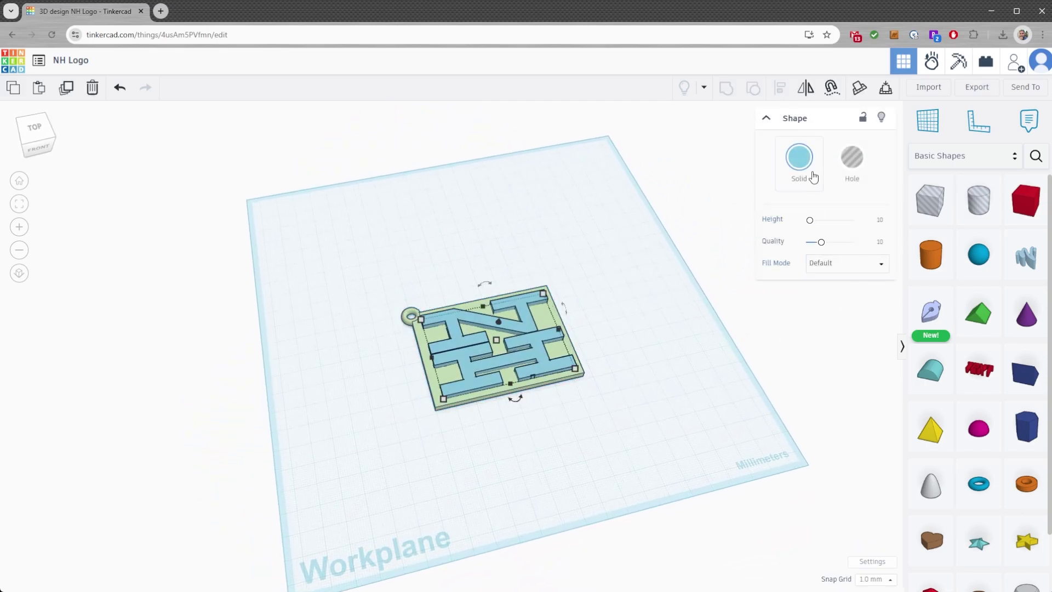
left_click(799, 157)
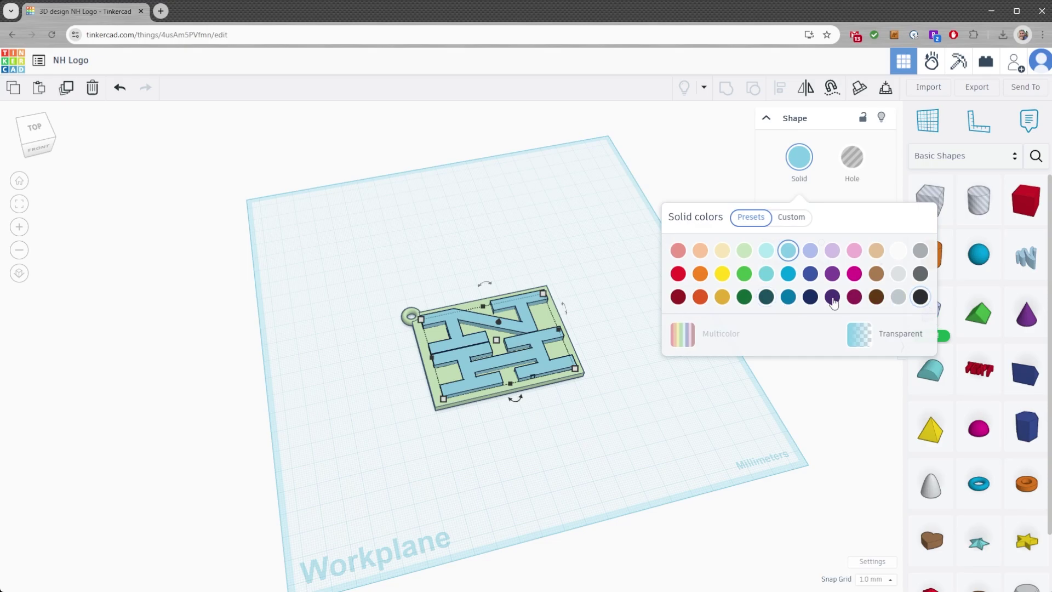
left_click(701, 275)
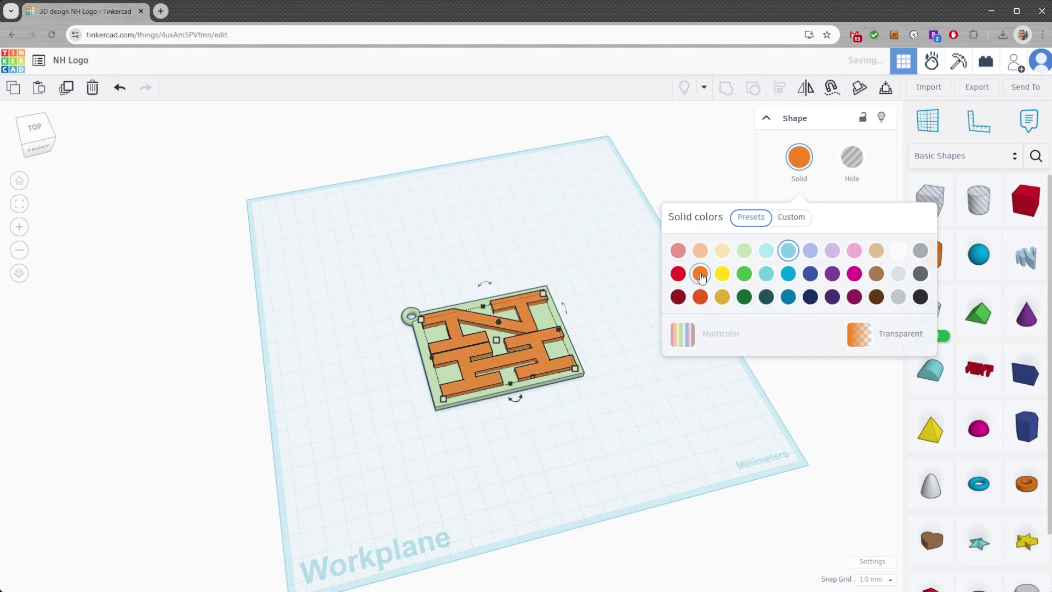
Colour the base plate black, then reselect the orange NH letters.
left_click(561, 357)
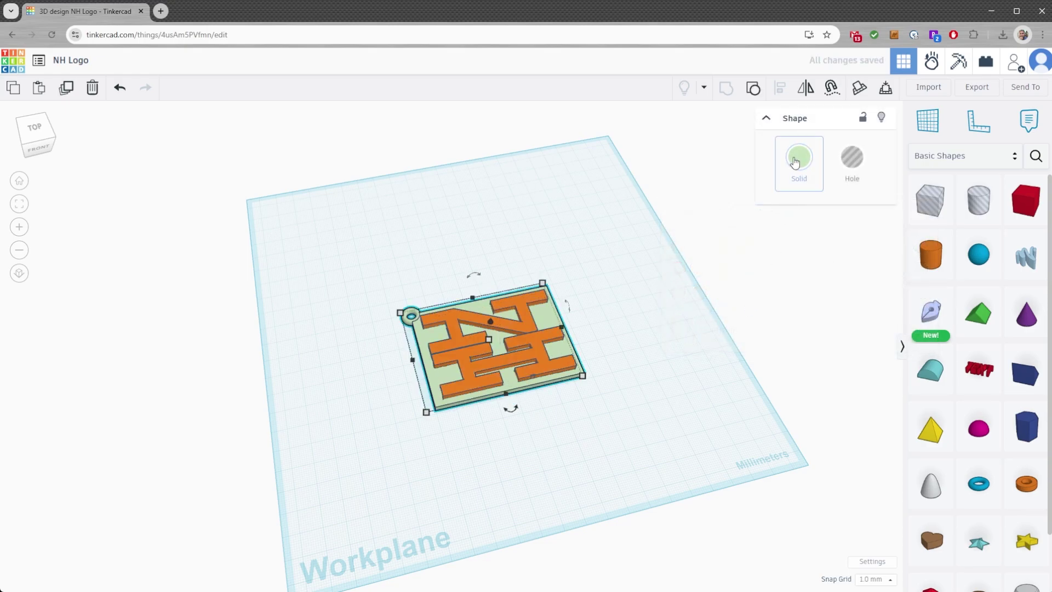
left_click(798, 157)
left_click(919, 296)
left_click(599, 439)
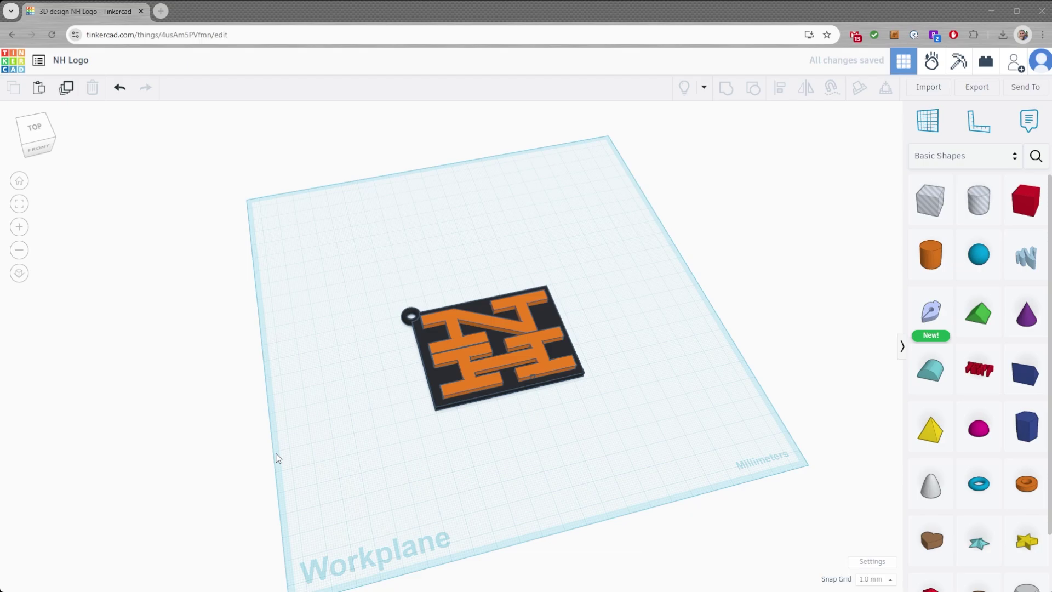
left_click_drag(345, 271, 630, 467)
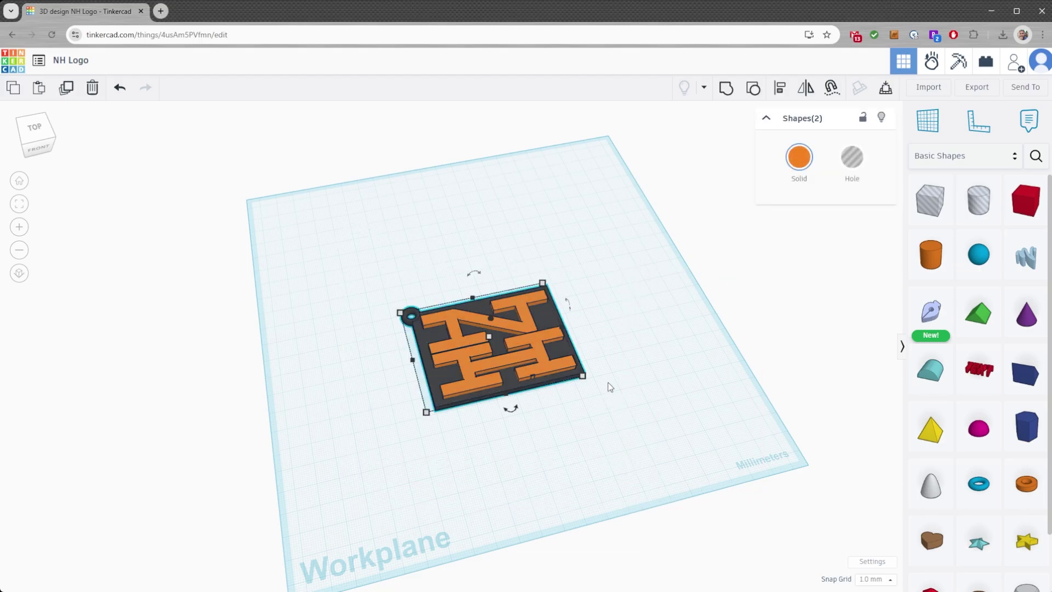
left_click(798, 162)
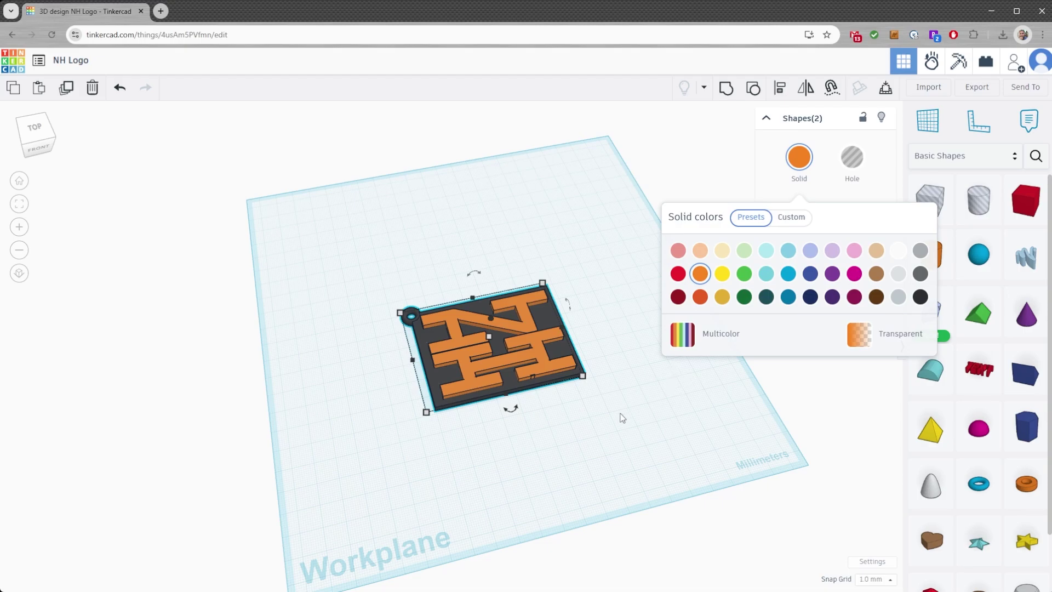
left_click(622, 417)
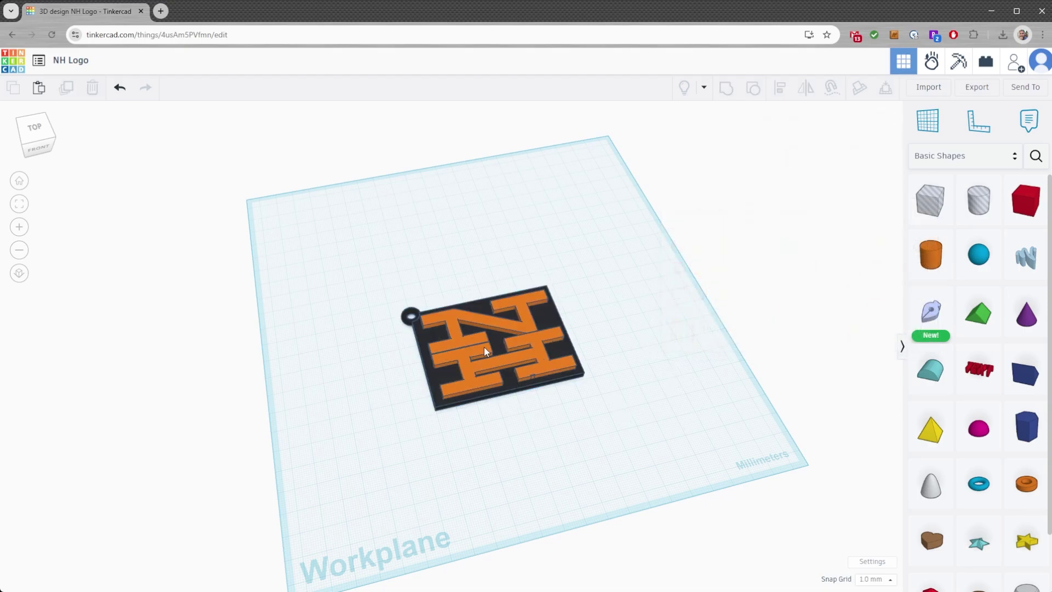
left_click(544, 352)
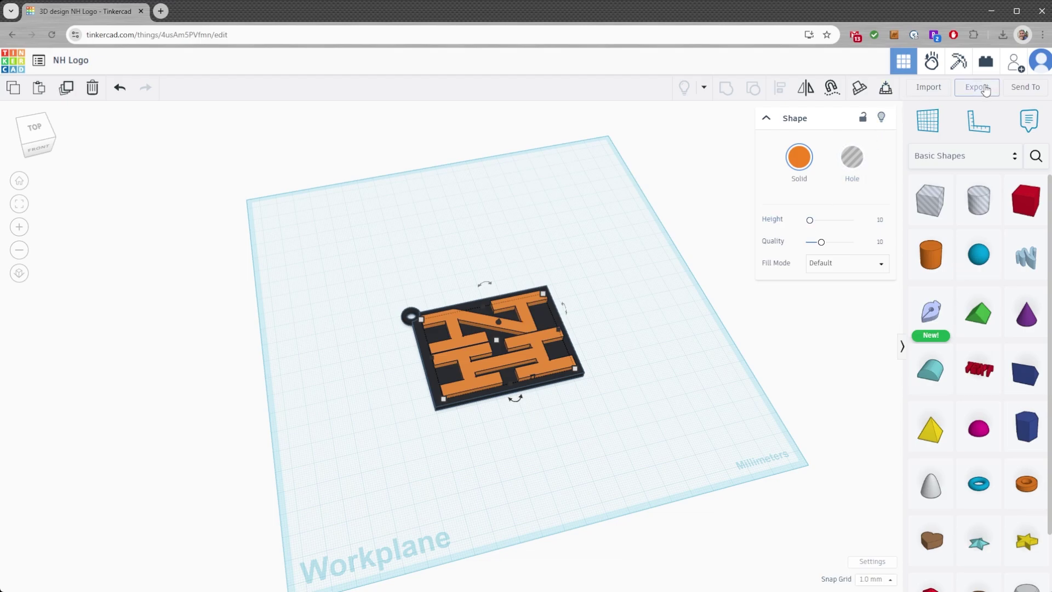
Export the NH letters and then the black base plate as two separate STL files.
left_click(985, 88)
left_click(584, 344)
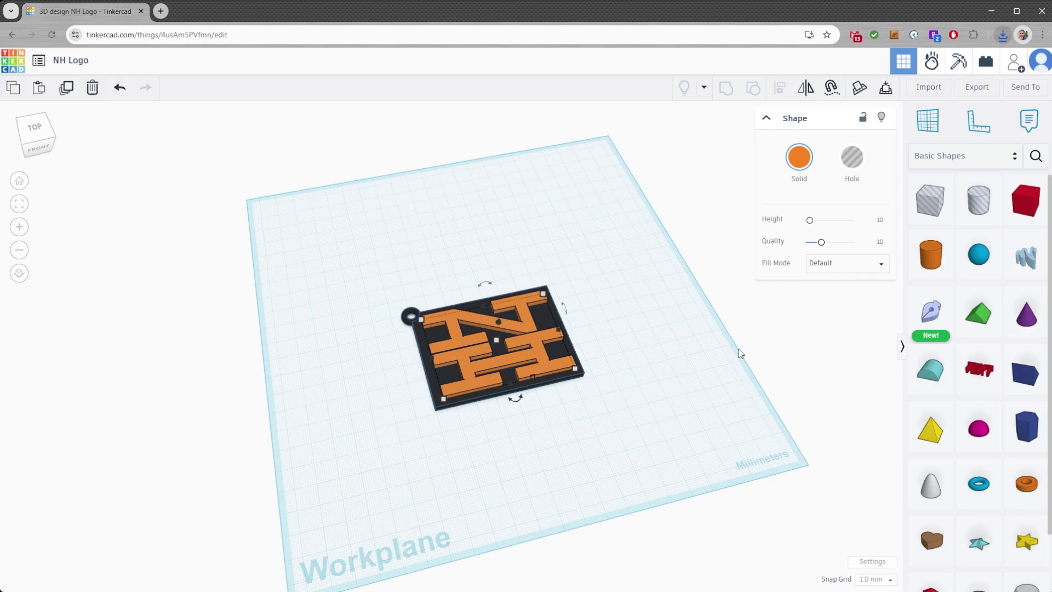
left_click(578, 379)
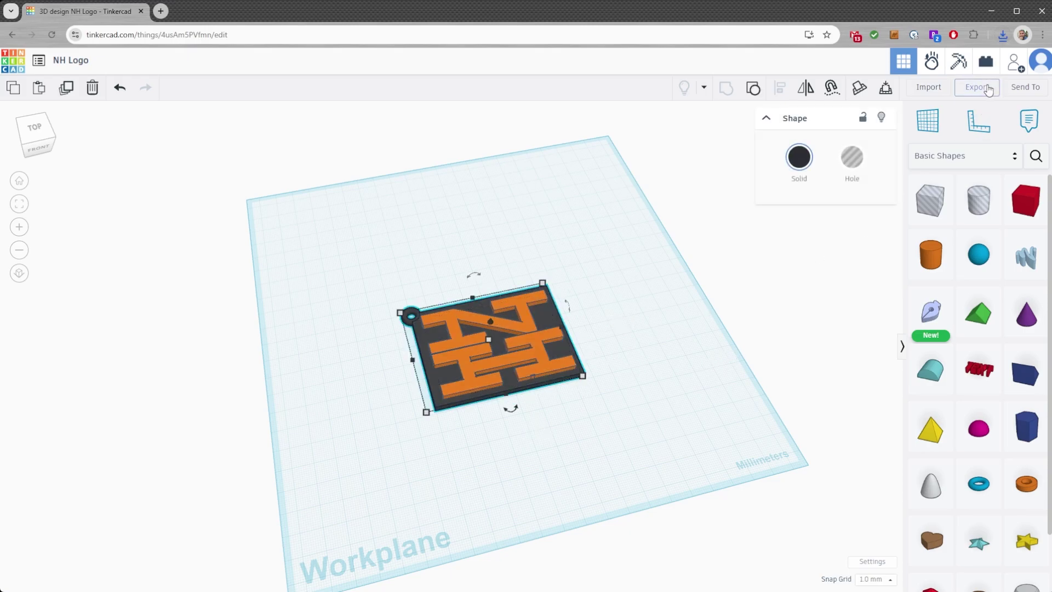
left_click(976, 87)
left_click(583, 340)
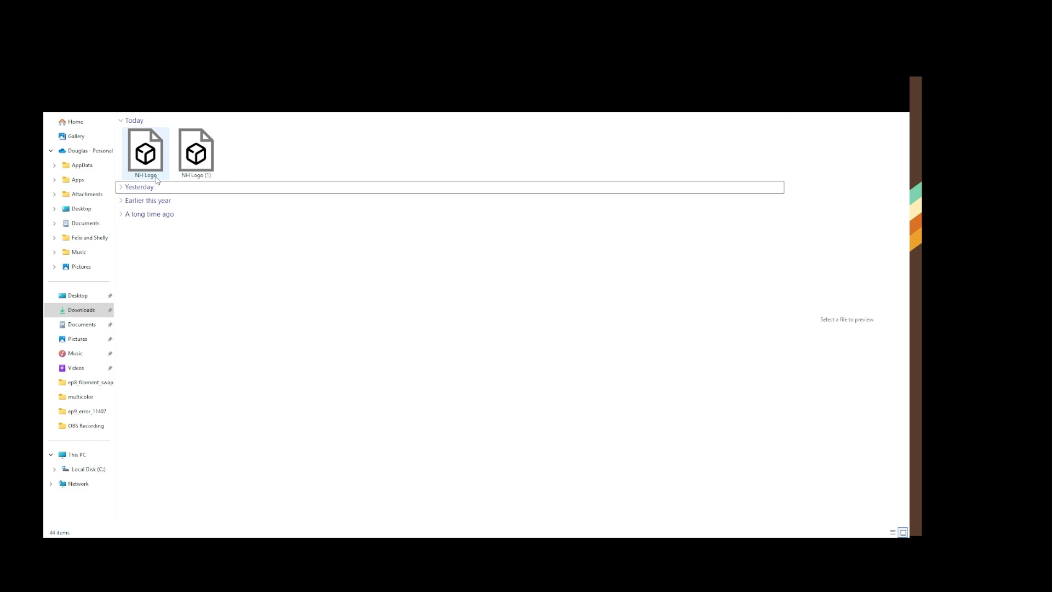
Rename the downloaded file 'NH Logo (1)' to 'NH base'.
left_click(152, 177)
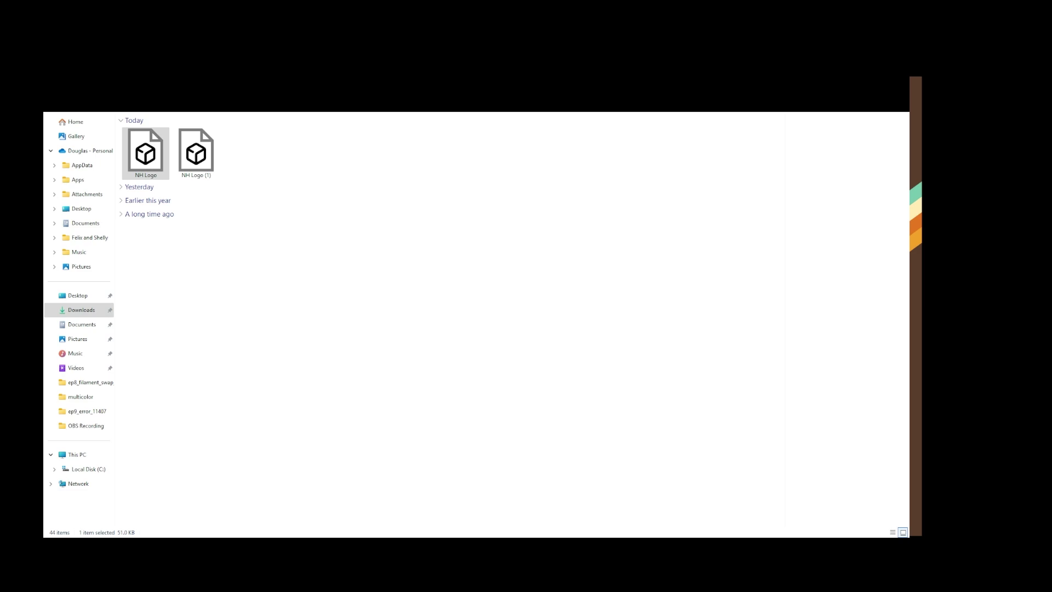
left_click(761, 314)
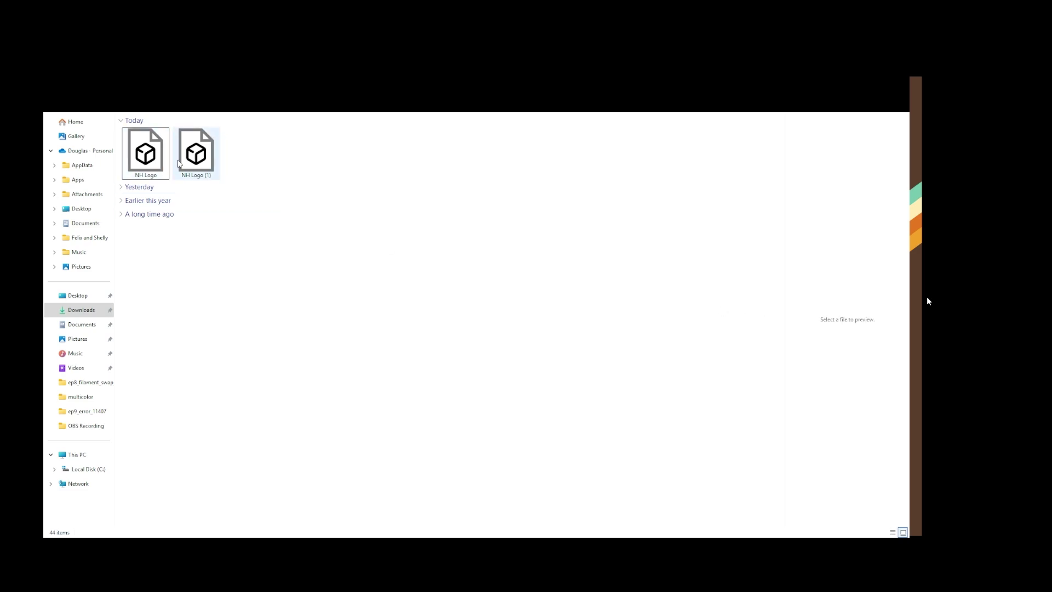
left_click(192, 172)
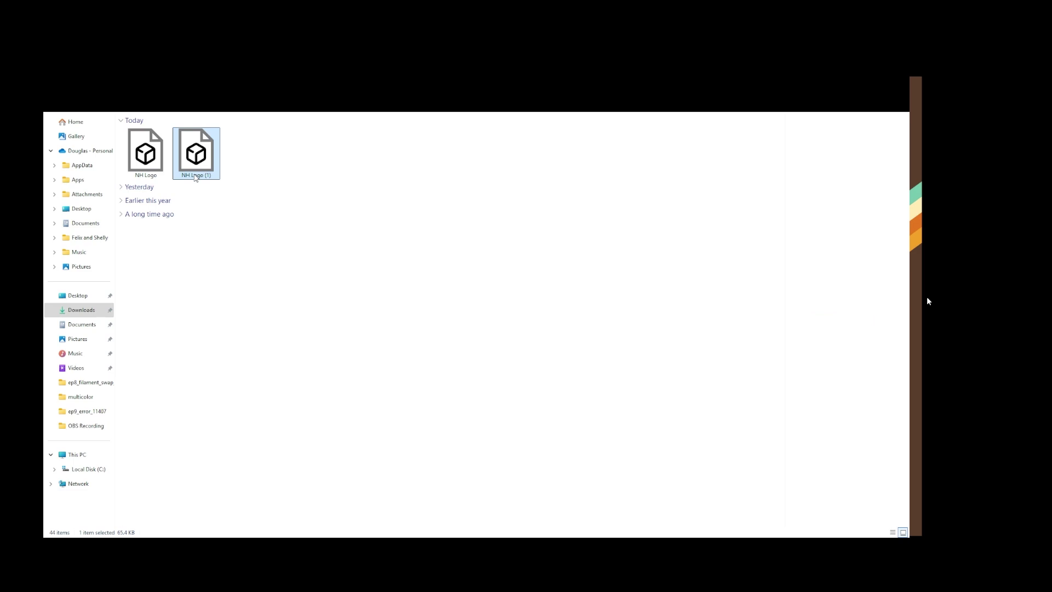
left_click(190, 171)
left_click(200, 175)
key("BackSpace")
key("BackSpace")
key("BackSpace")
key("BackSpace")
type("base")
left_click(274, 189)
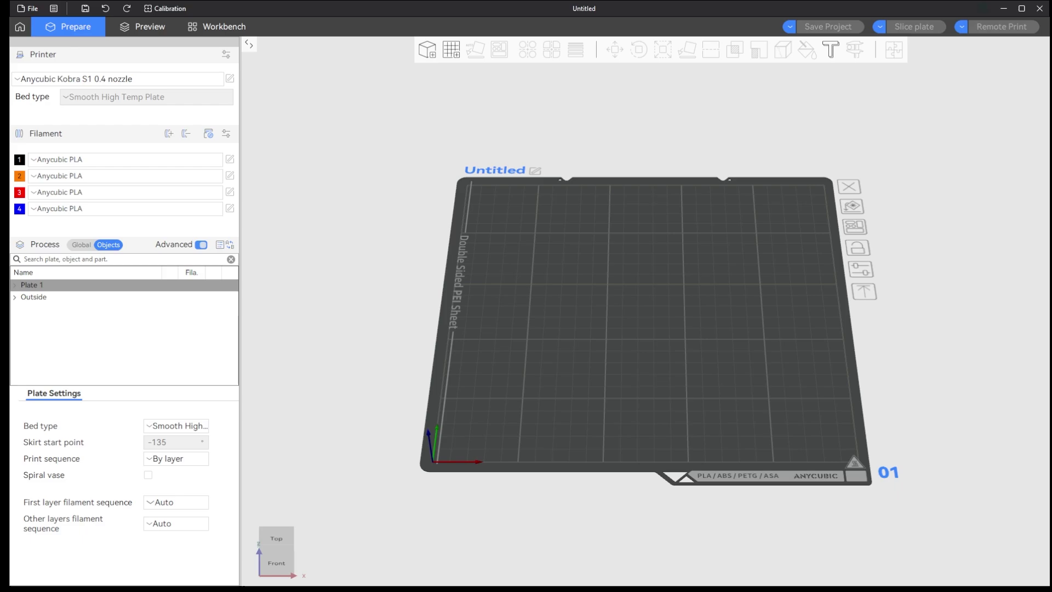
Open the slicer's Import dialog with Ctrl+I to browse the Downloads folder.
key("ctrl+i")
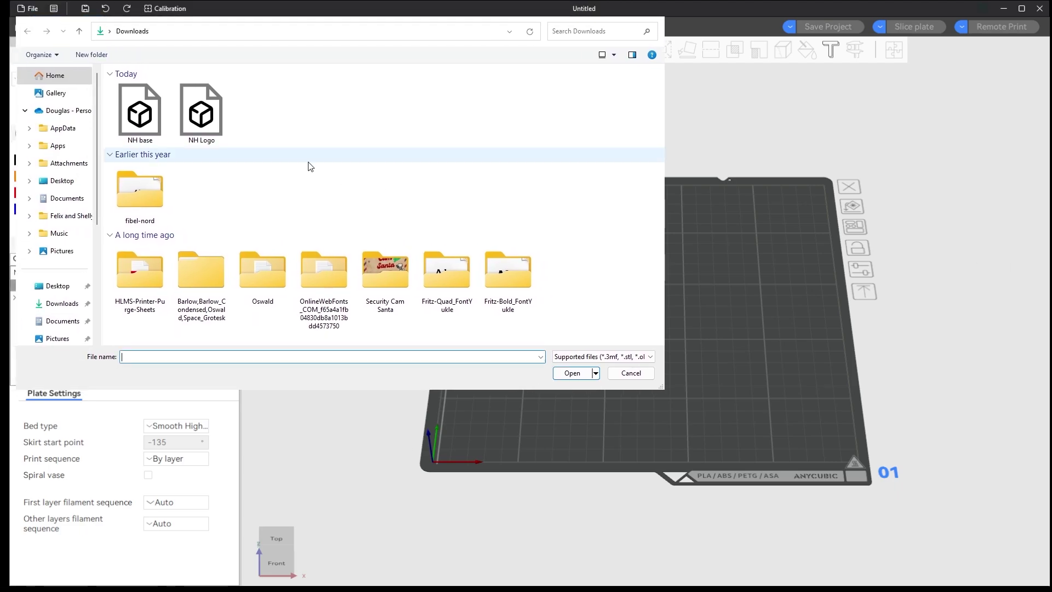
Import NH base and NH Logo together as a single two-part object.
left_click_drag(277, 101, 140, 116)
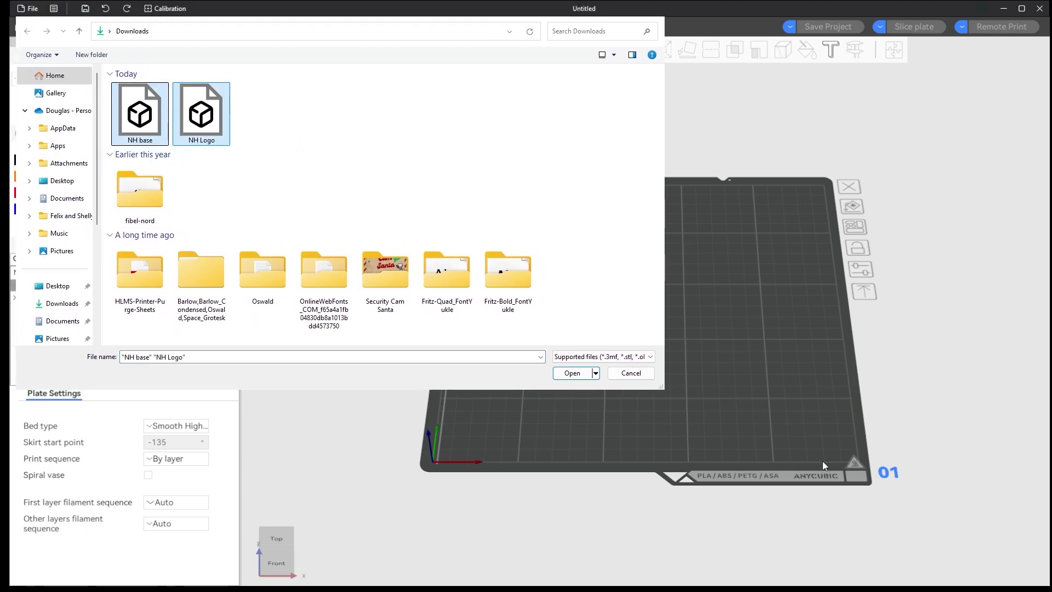
left_click(569, 372)
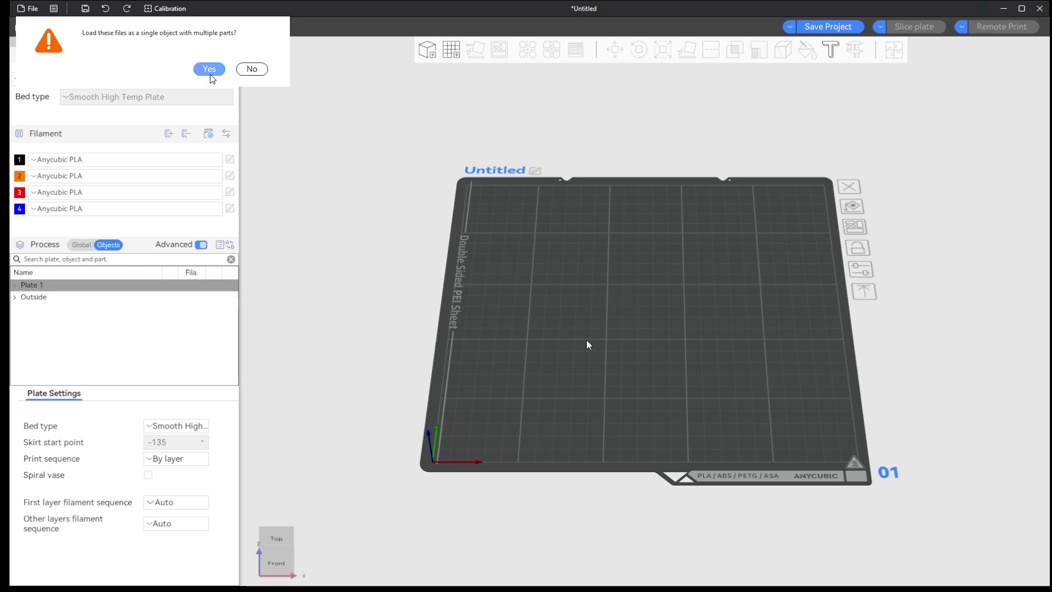
left_click(209, 70)
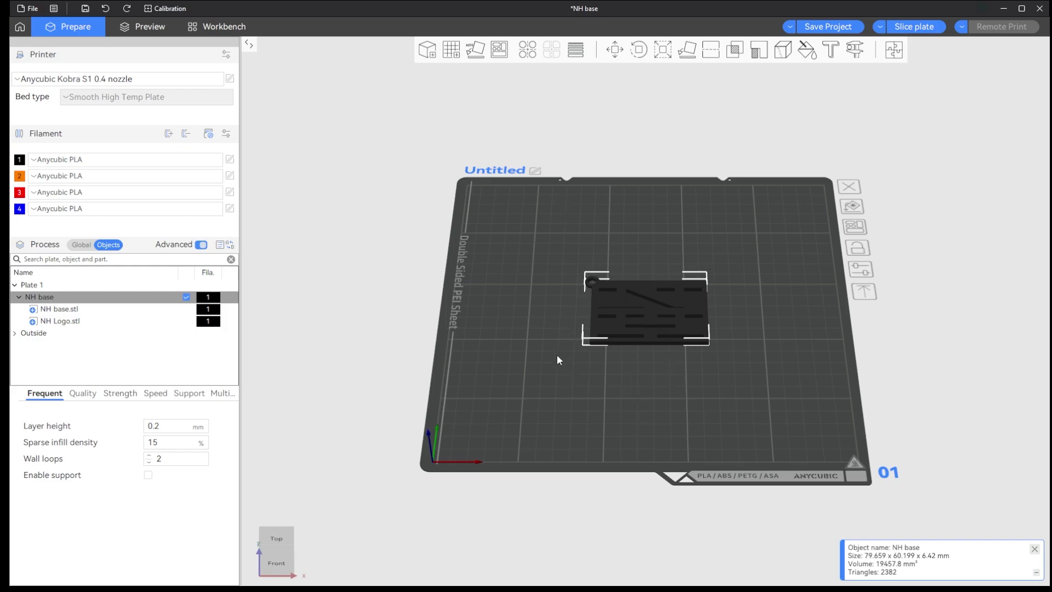
scroll(574, 487, "up", 2)
middle_click_drag(574, 487, 436, 396)
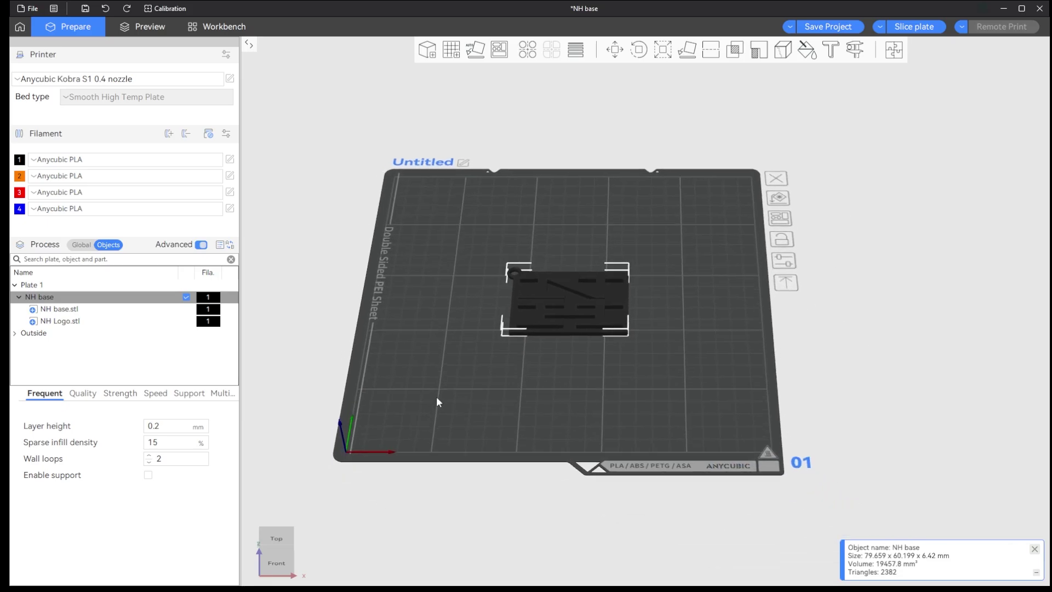
scroll(480, 396, "up", 3)
left_click_drag(480, 397, 493, 400)
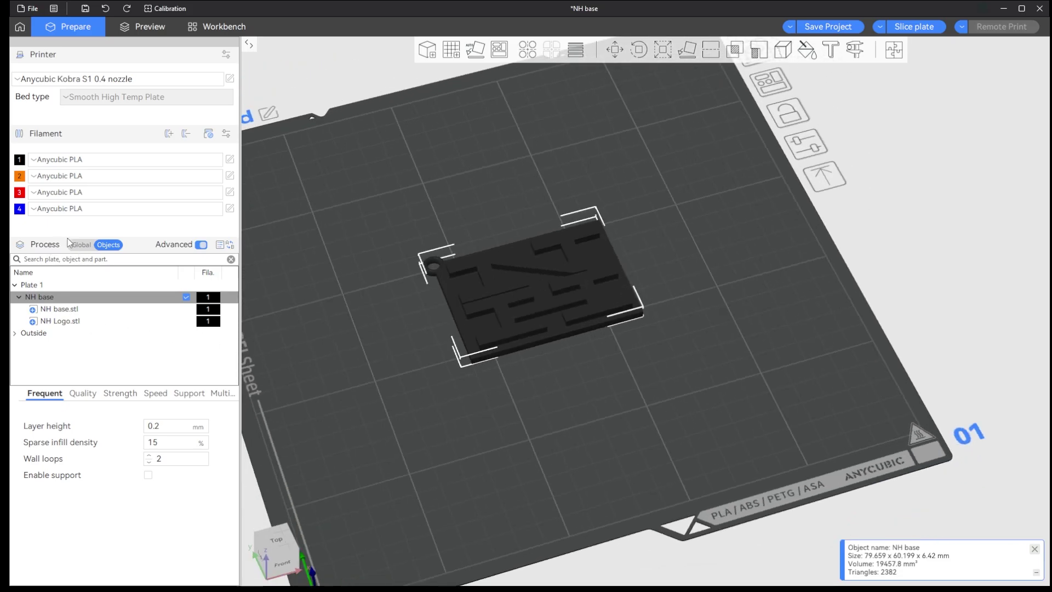
left_click(79, 245)
left_click(109, 245)
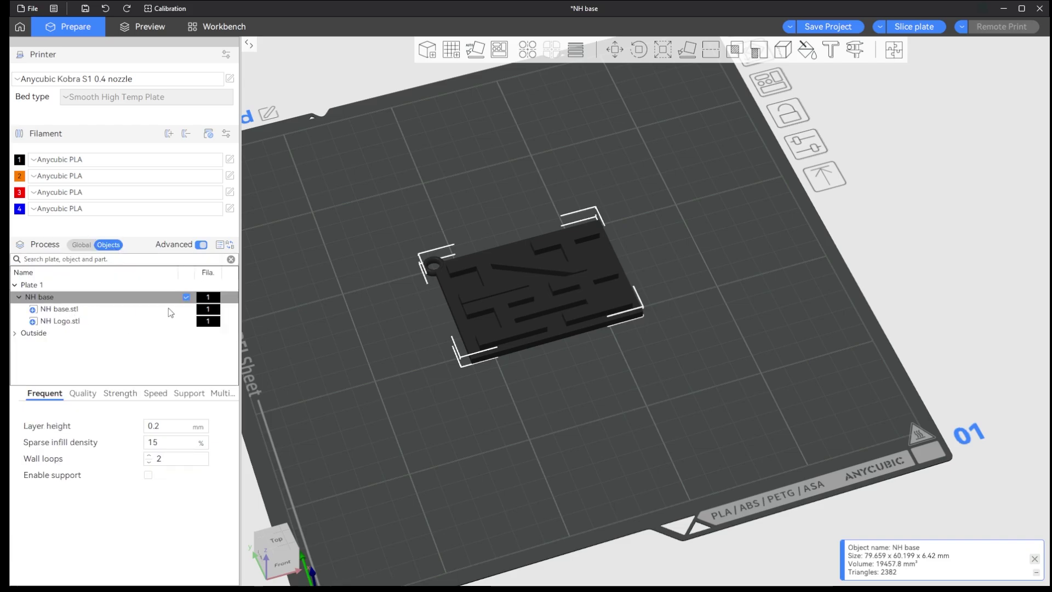
mouse_move(499, 431)
middle_mouse_down()
mouse_move(485, 412)
mouse_move(505, 419)
middle_mouse_up()
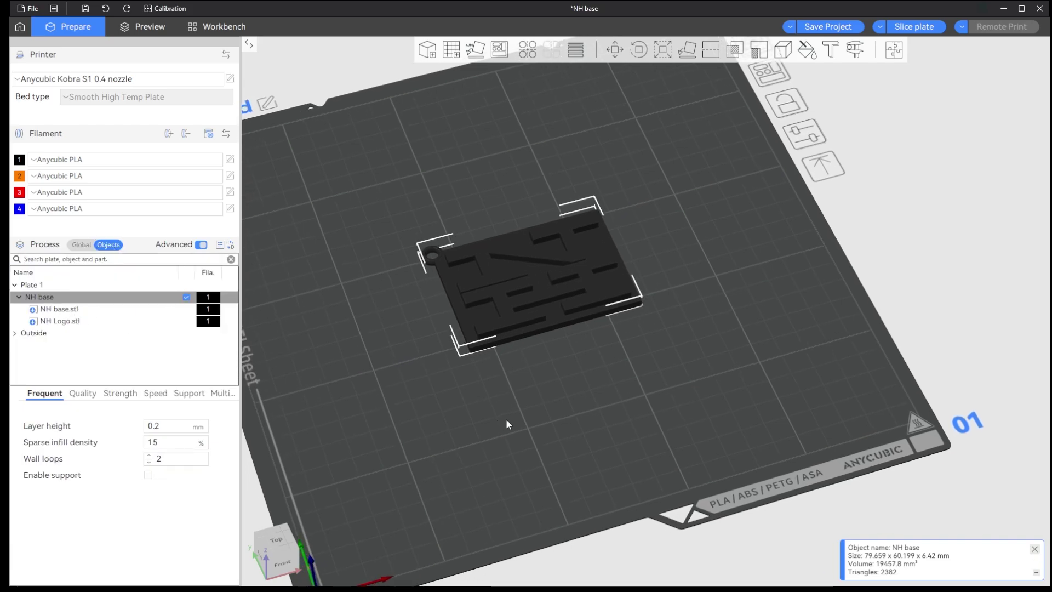
mouse_move(507, 420)
left_mouse_down()
mouse_move(508, 405)
mouse_move(514, 416)
left_mouse_up()
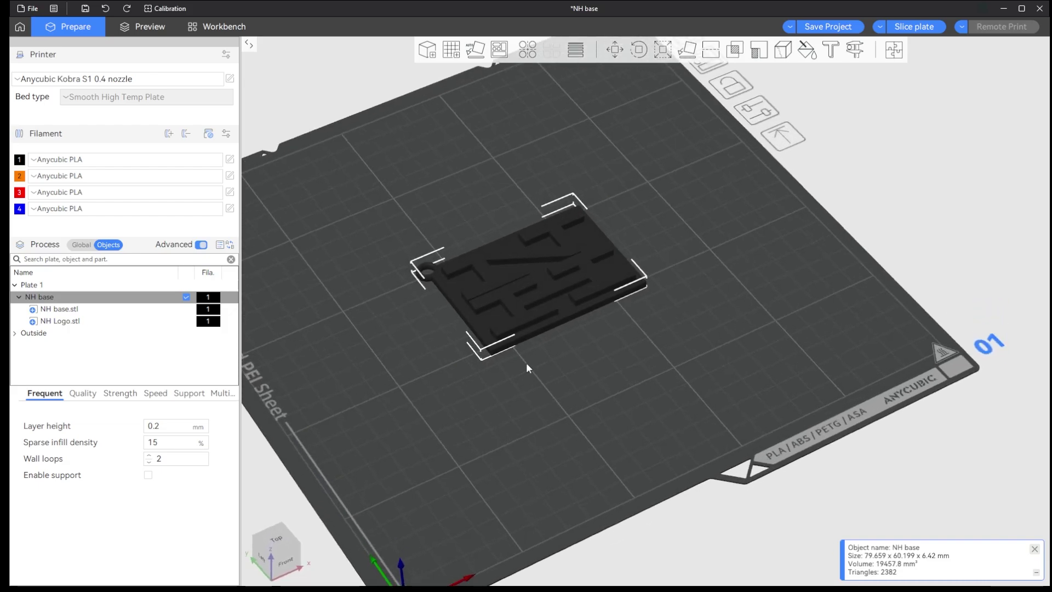
Remove the extra filaments and re-add filament slots in the Filament list.
left_click(803, 52)
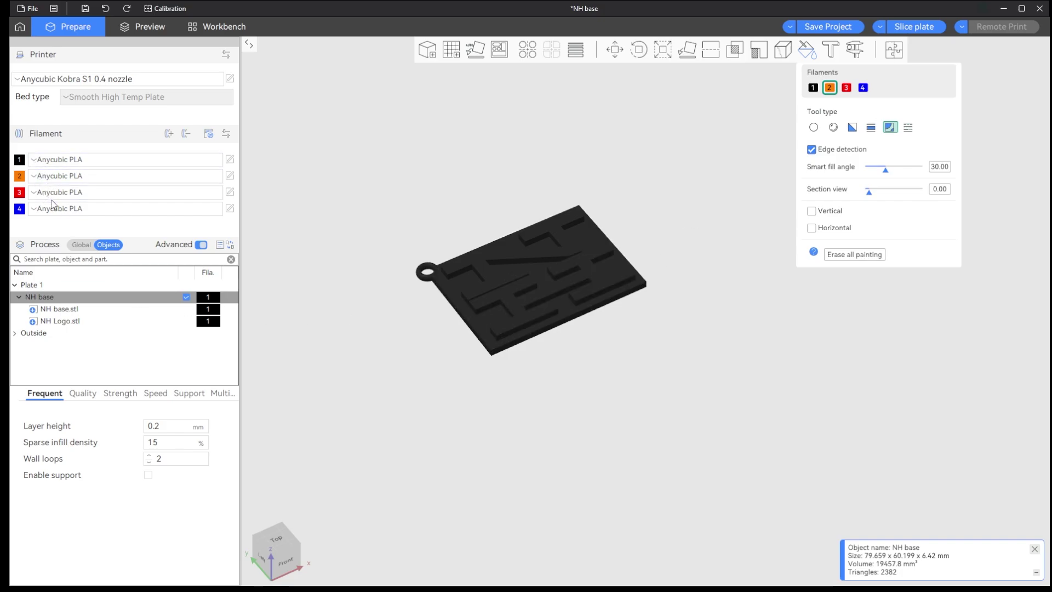
left_click(186, 134)
left_click(186, 133)
left_click(186, 134)
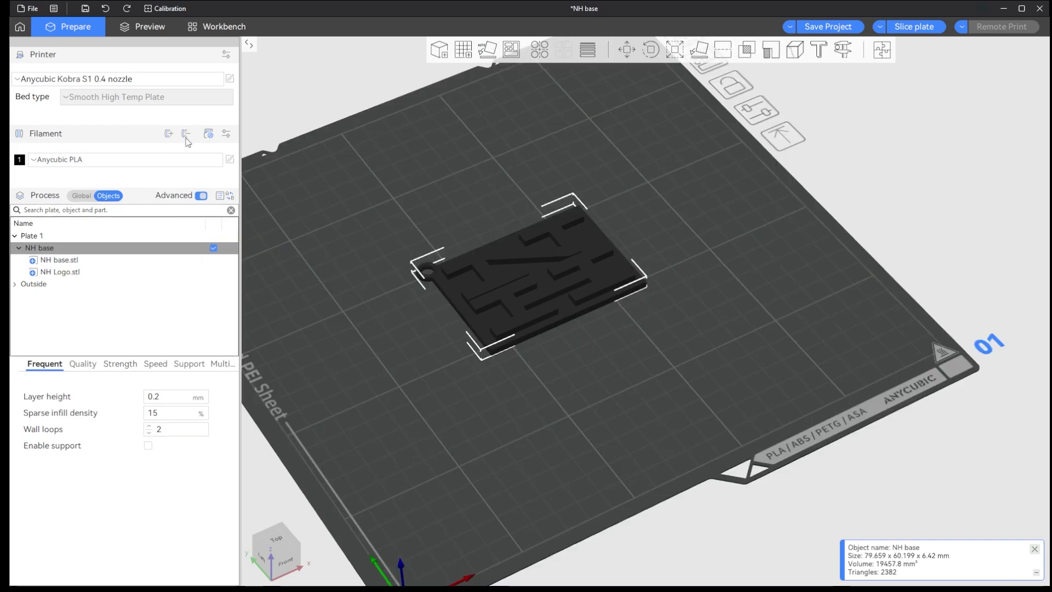
left_click(170, 135)
left_click(169, 135)
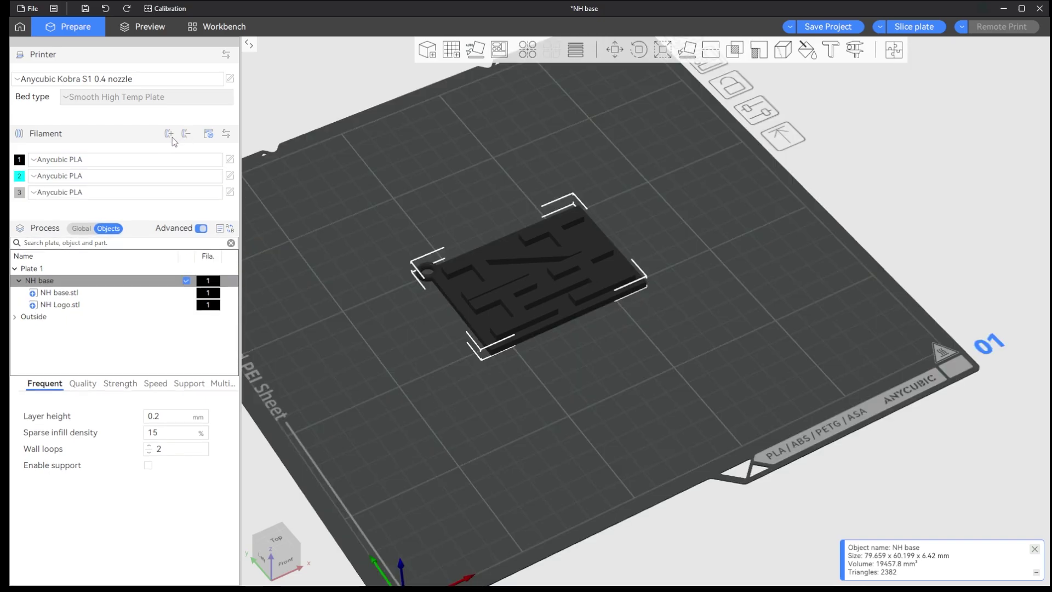
left_click(170, 135)
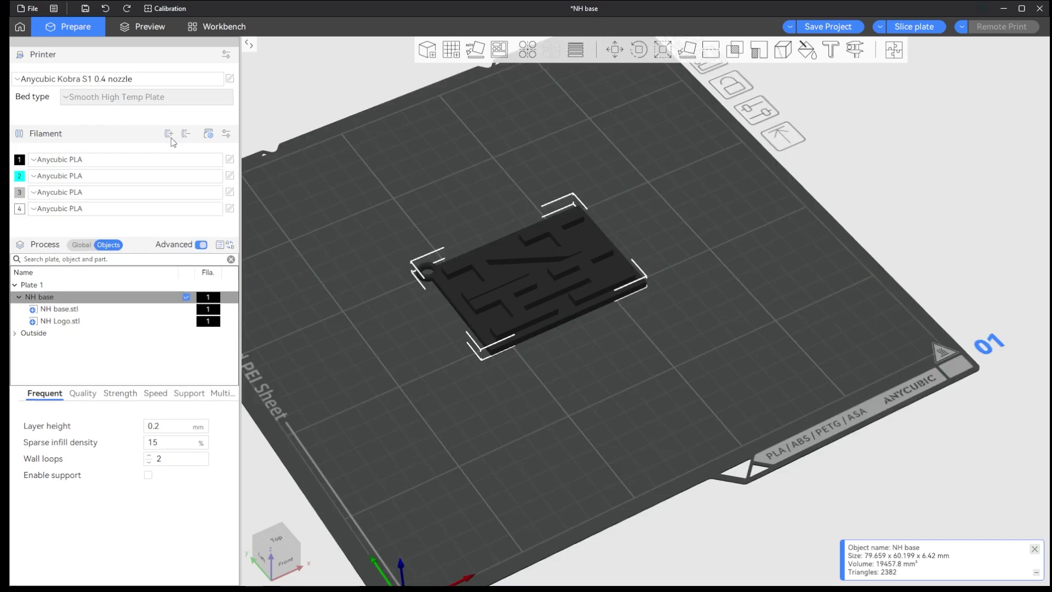
Set filament 2 to orange and start the colour painting tool.
left_click(19, 177)
left_click(40, 70)
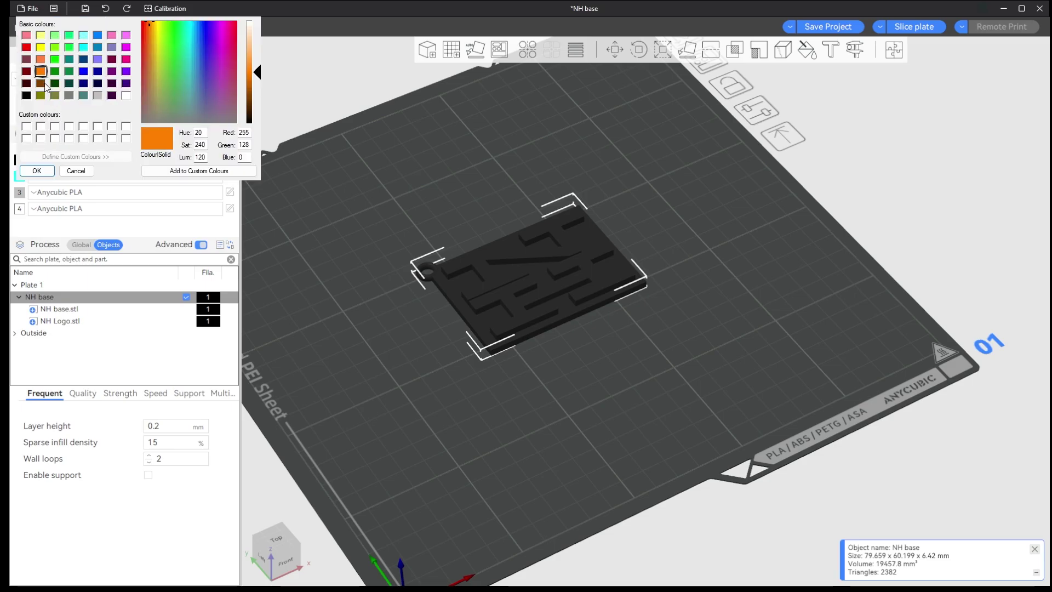
left_click(37, 171)
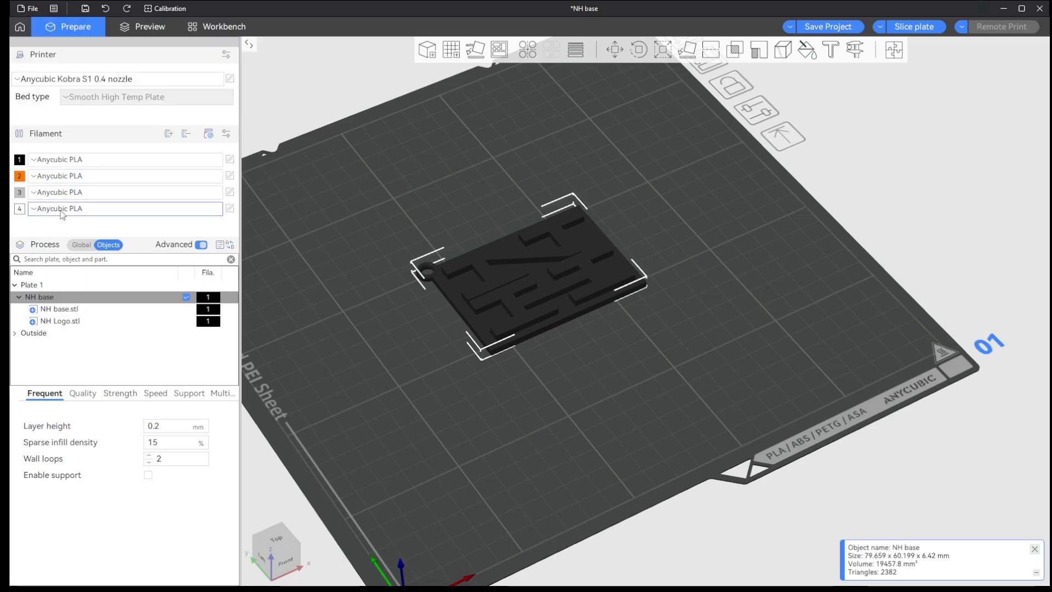
left_click_drag(644, 405, 622, 430)
left_click(806, 50)
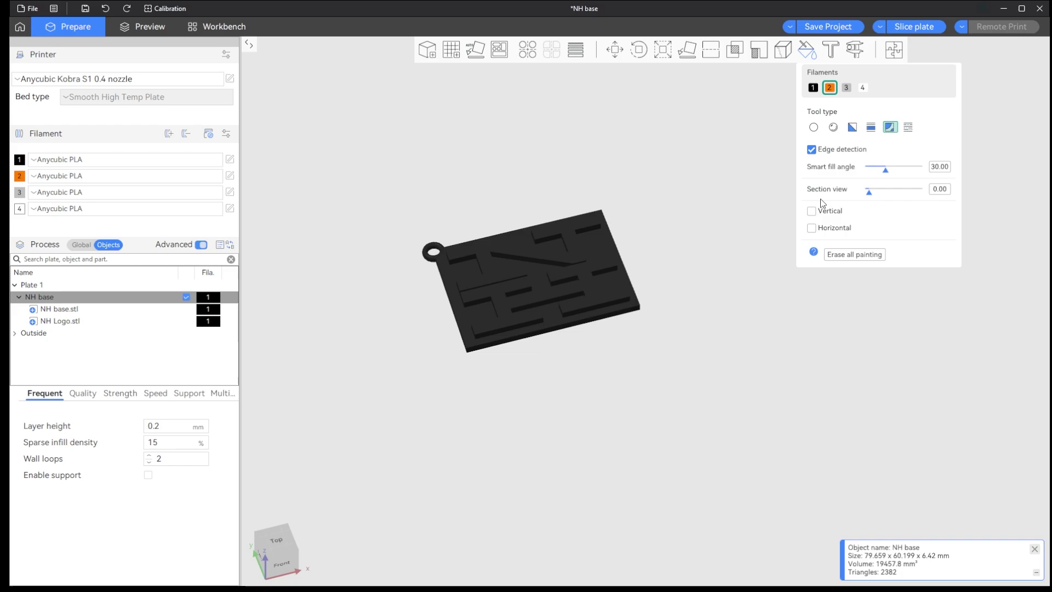
Fill the N and H tops and their side and end faces orange with filament 2.
left_click(580, 277)
left_click(567, 254)
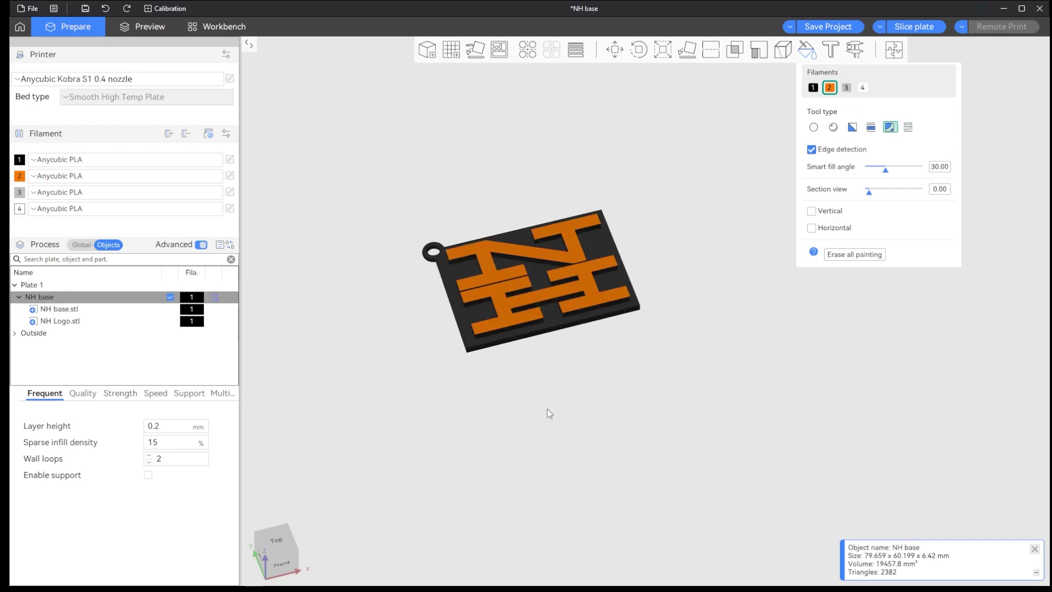
scroll(347, 405, "up", 2)
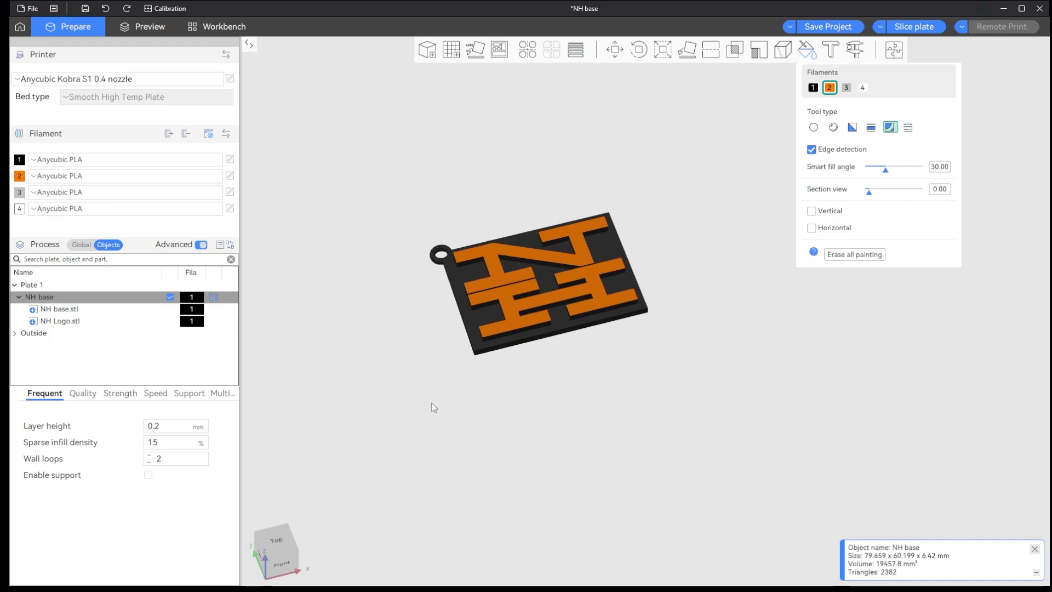
scroll(473, 400, "up", 2)
left_click_drag(474, 401, 521, 395)
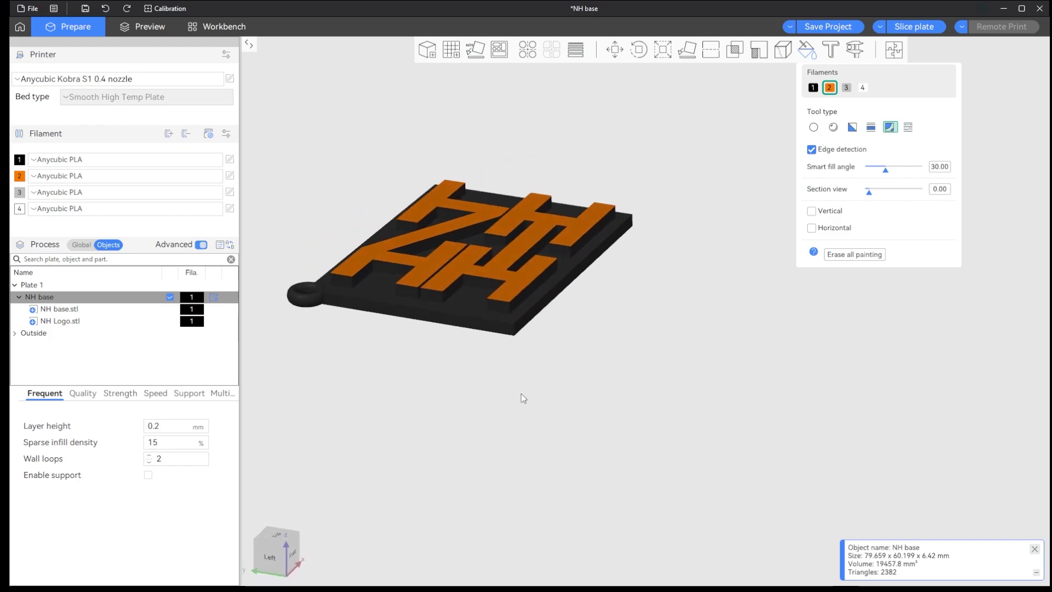
left_click(508, 310)
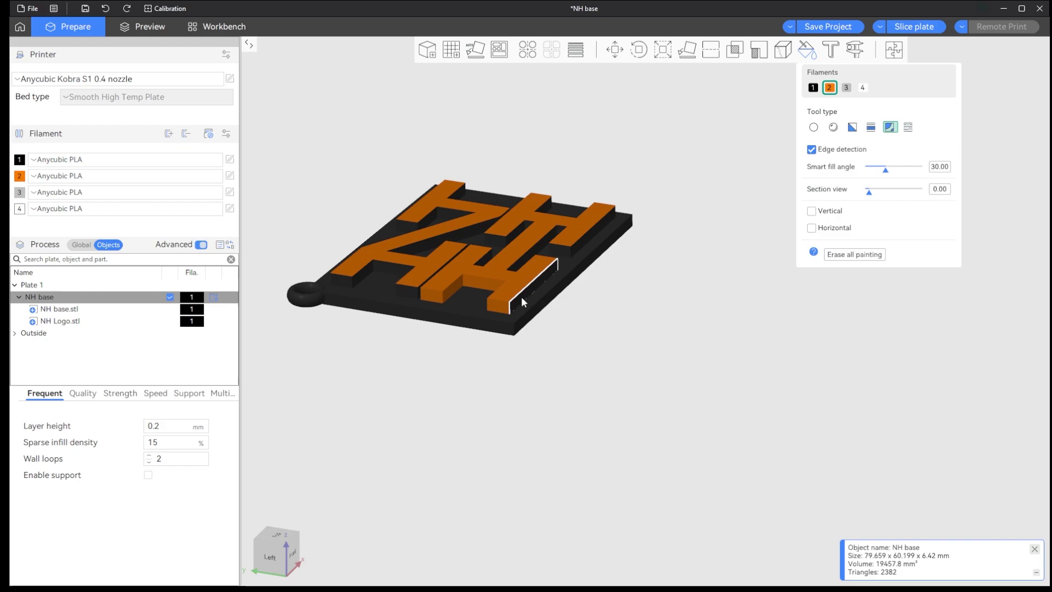
left_click(567, 250)
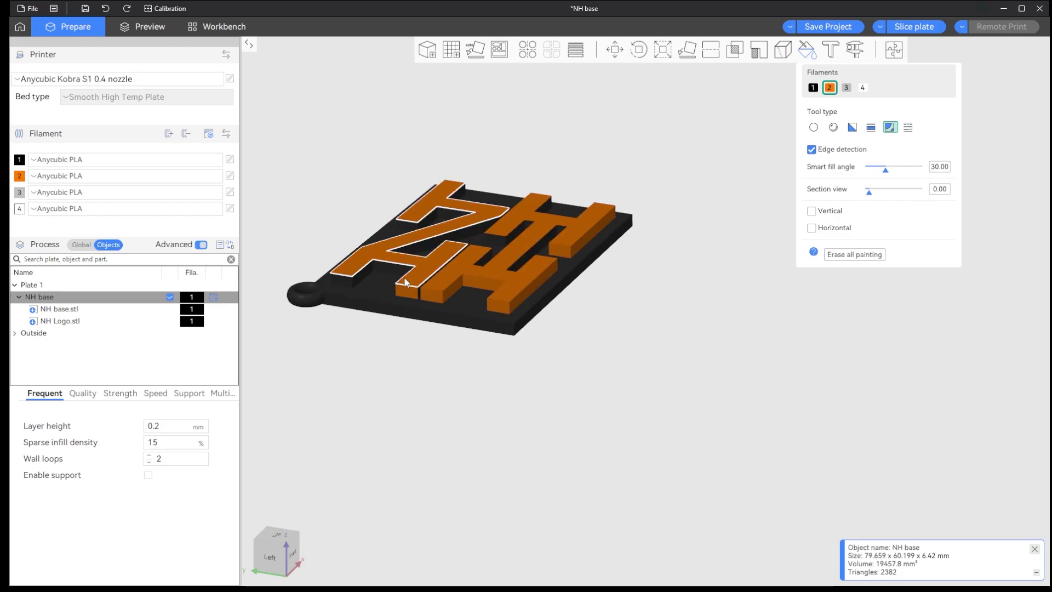
left_click(365, 267)
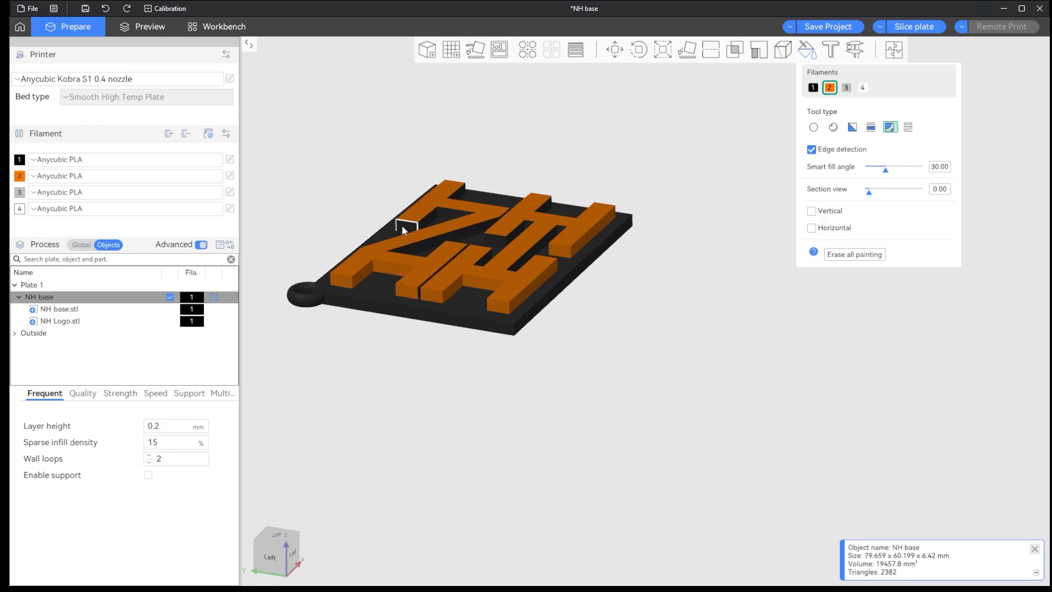
left_click(402, 227)
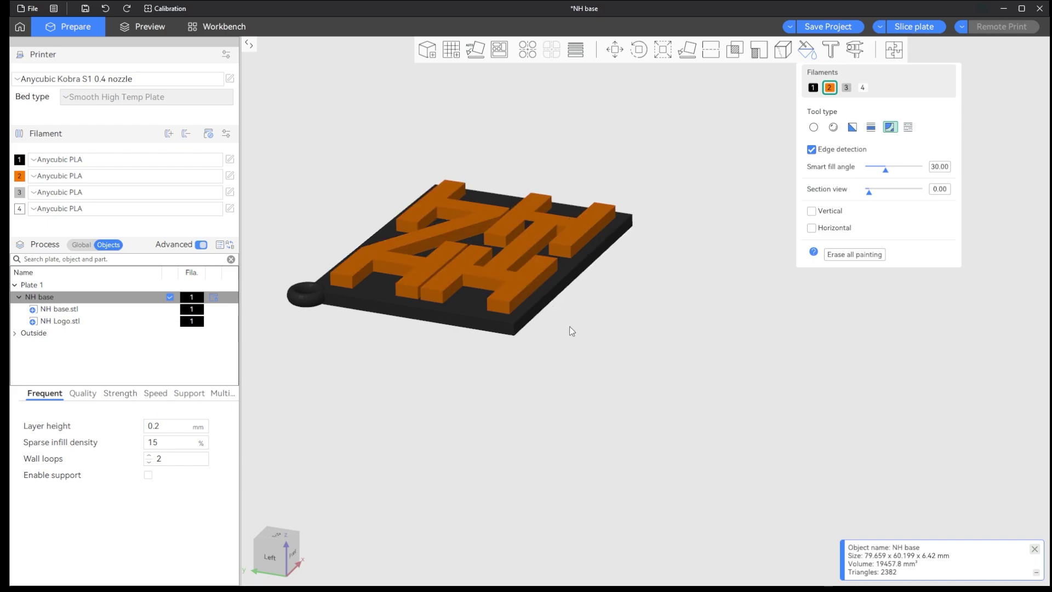
mouse_move(570, 328)
left_mouse_down()
mouse_move(520, 365)
mouse_move(527, 353)
left_mouse_up()
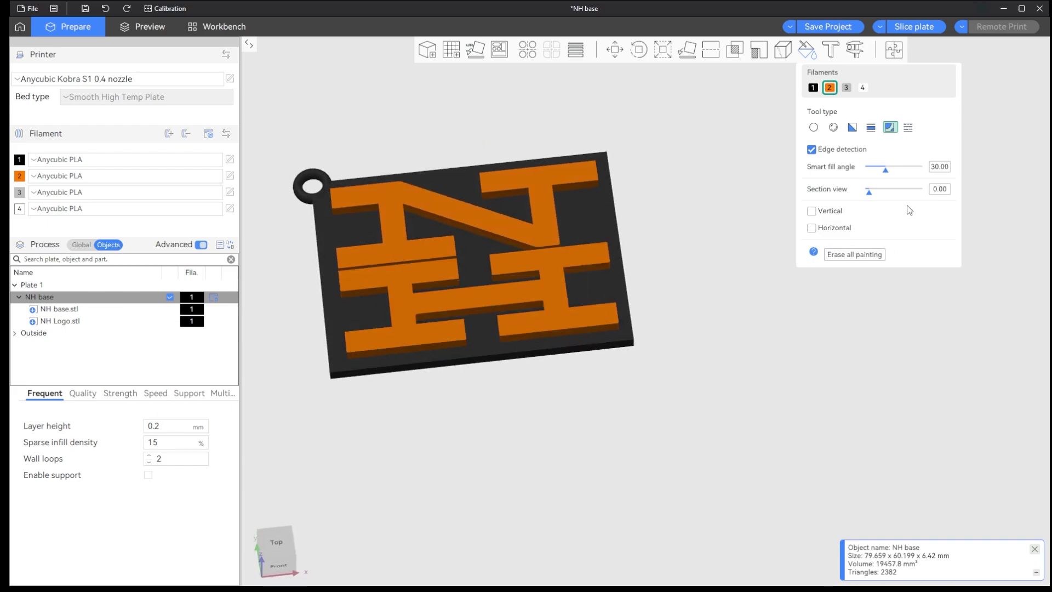
Slice the plate (1h19m, 15.42 g), then return to Prepare and select the keychain.
left_click(806, 49)
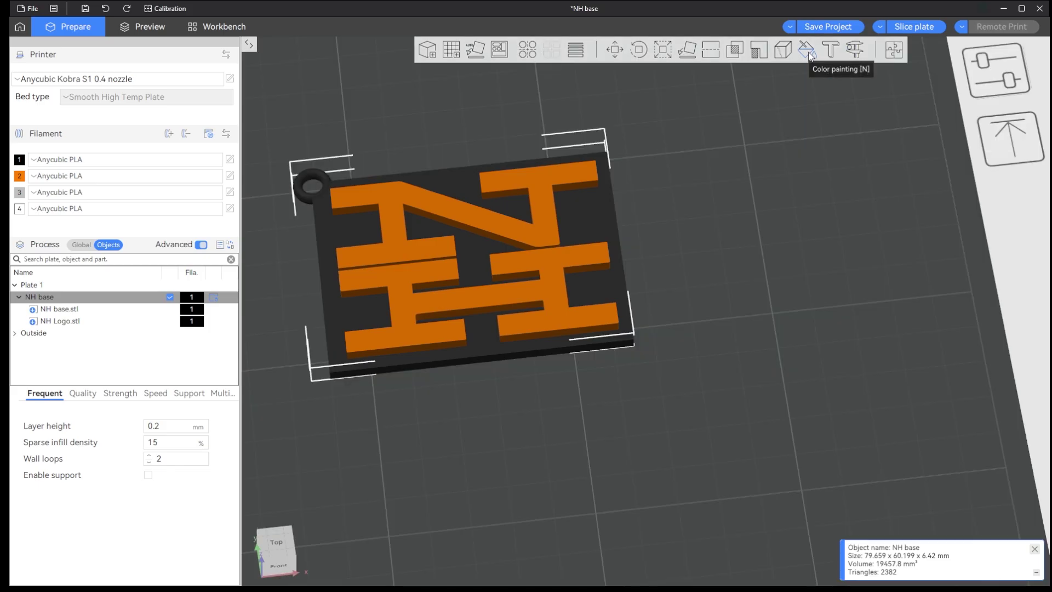
left_click(913, 26)
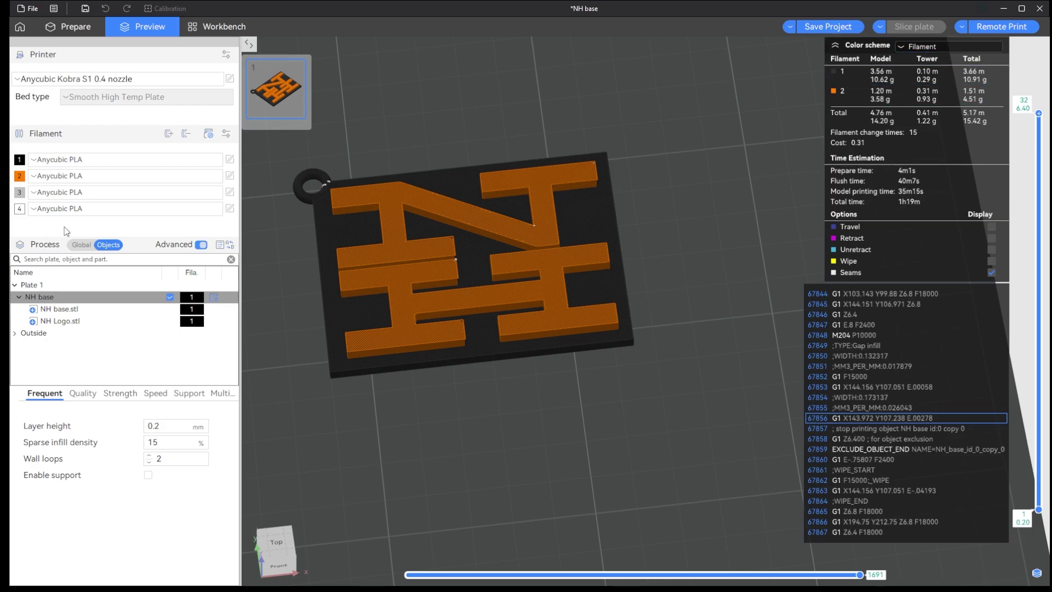
left_click(69, 26)
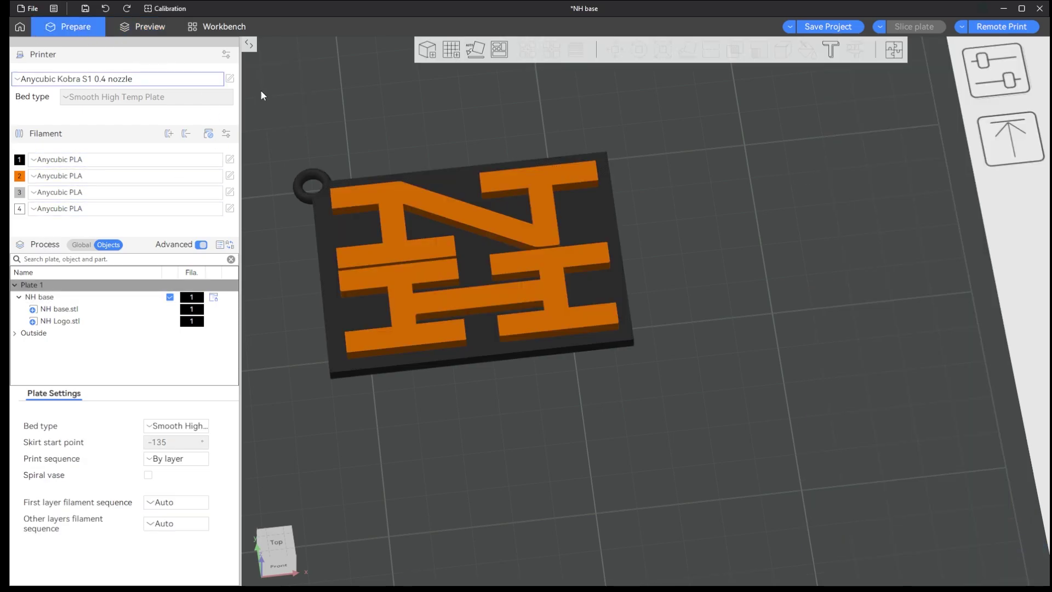
left_click(477, 263)
Paint two more NH logo faces orange with filament 2.
left_click(813, 47)
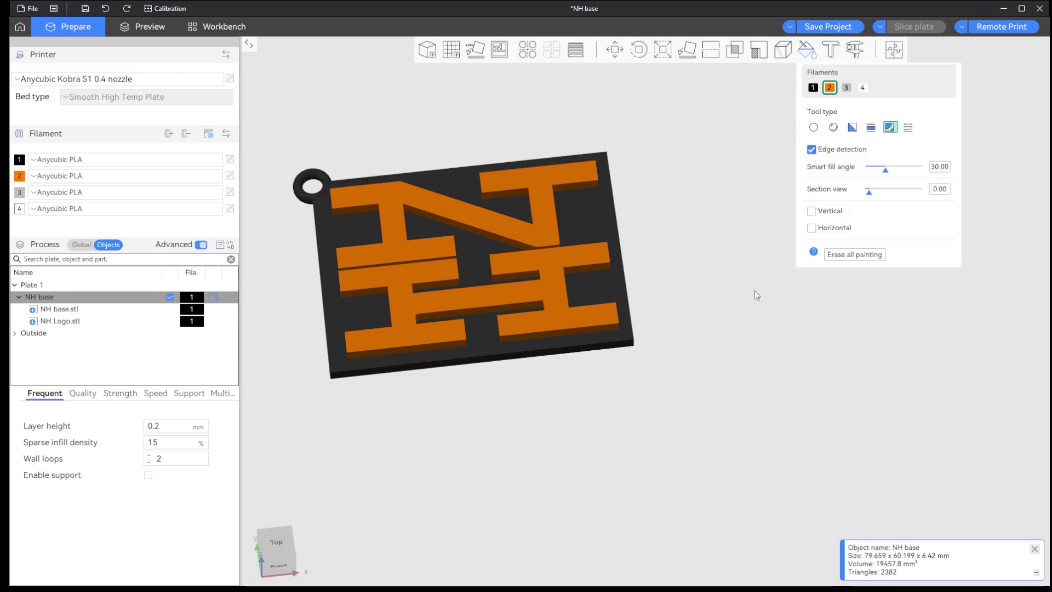
mouse_move(755, 290)
left_mouse_down()
mouse_move(717, 338)
mouse_move(698, 308)
mouse_move(688, 325)
left_mouse_up()
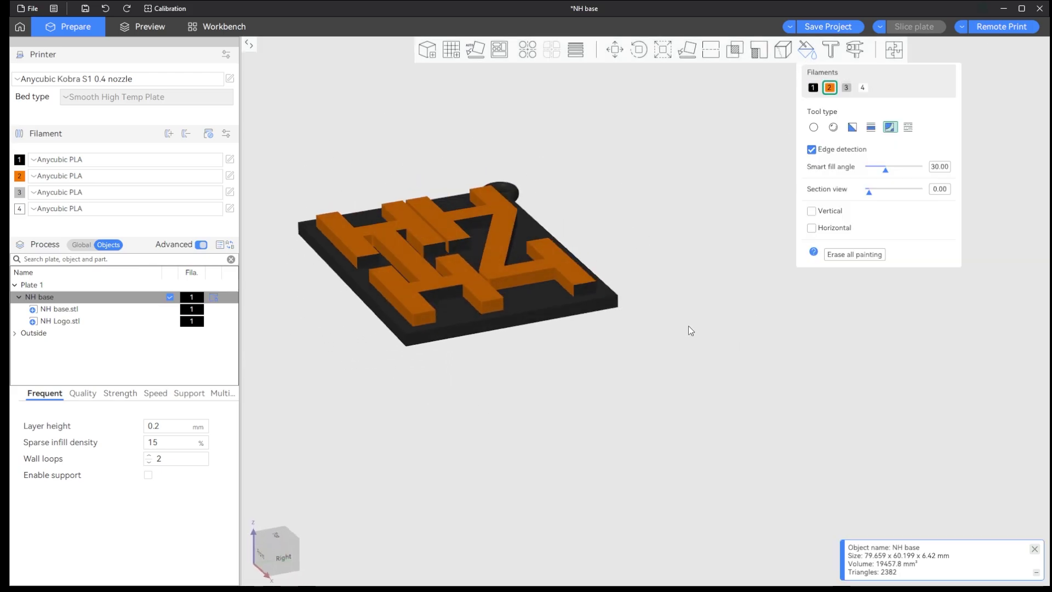
left_click(467, 246)
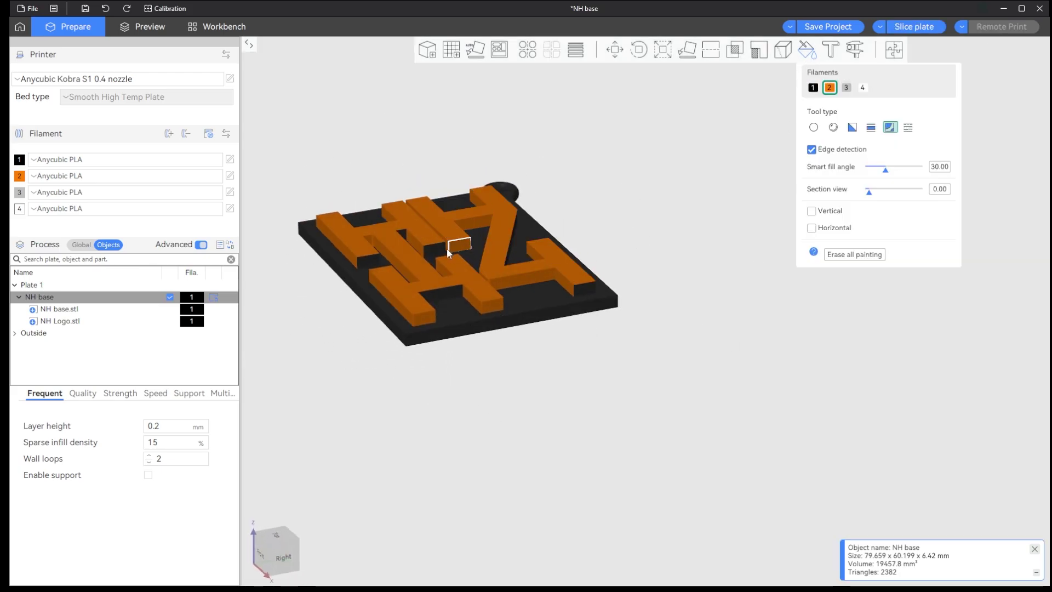
left_click(378, 262)
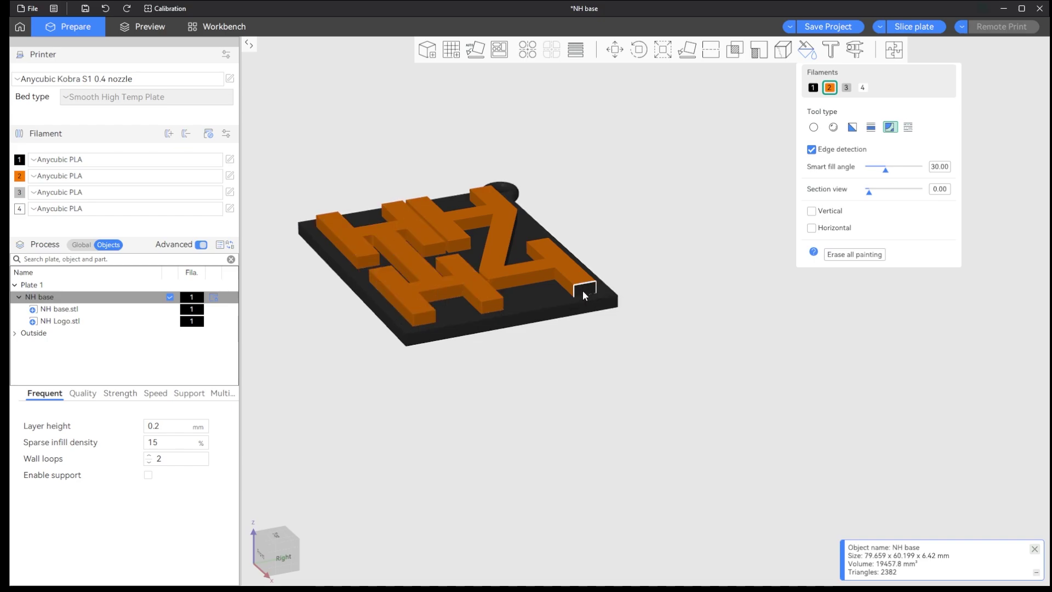
left_click_drag(619, 331, 580, 338)
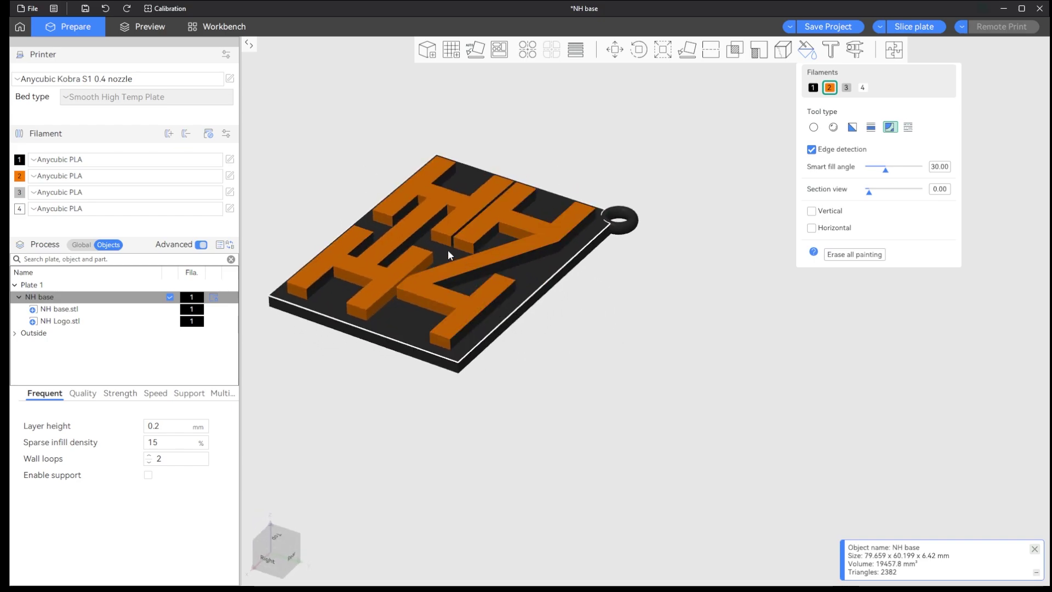
Undo the accidental orange base fill, then slice the keychain plate (1h17m, 14.39 g).
left_click(332, 279)
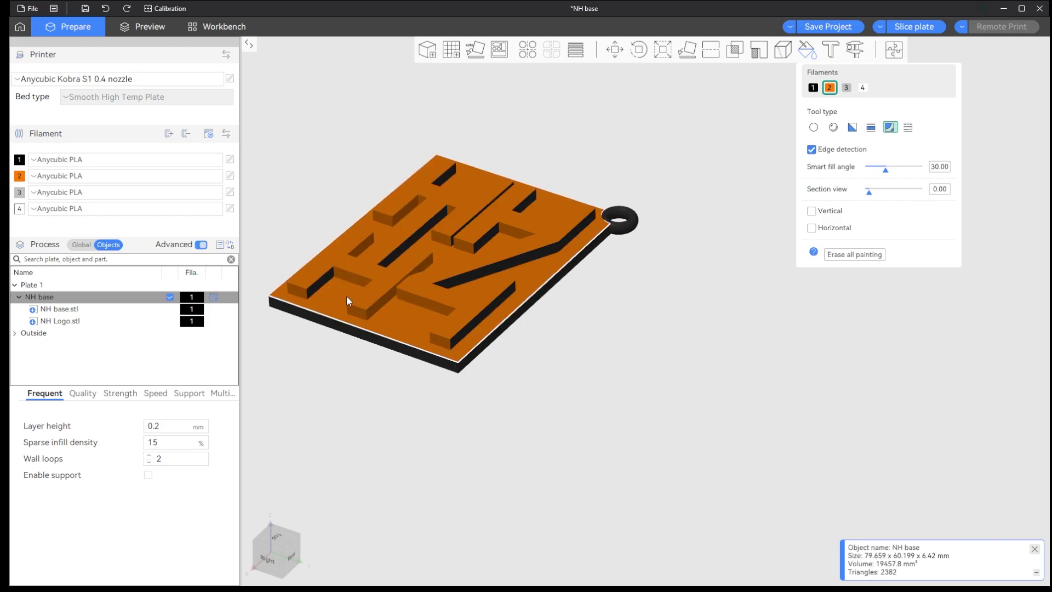
key("ctrl+z")
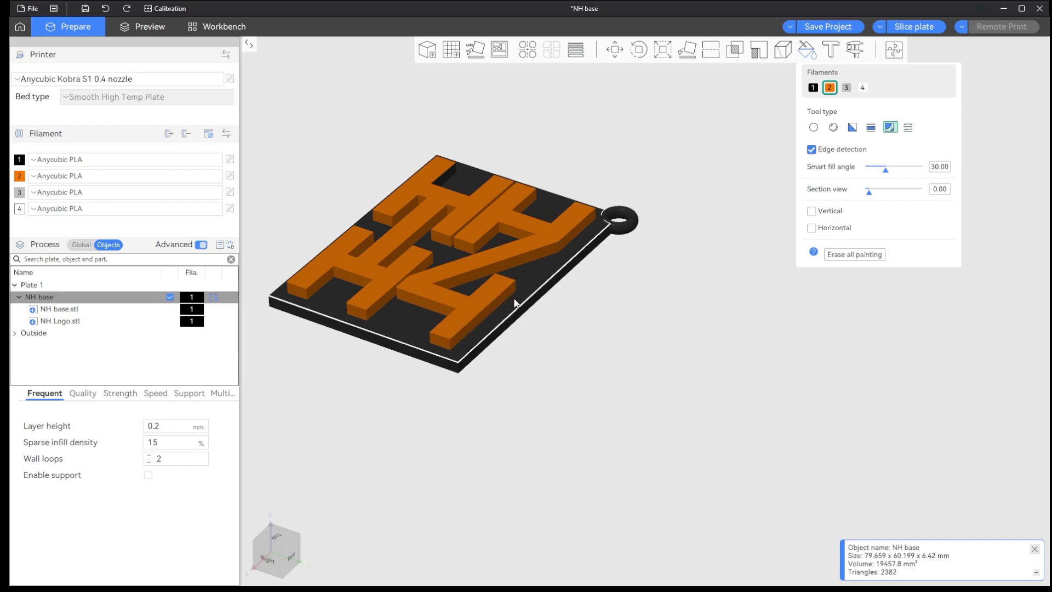
left_click_drag(534, 299, 471, 271)
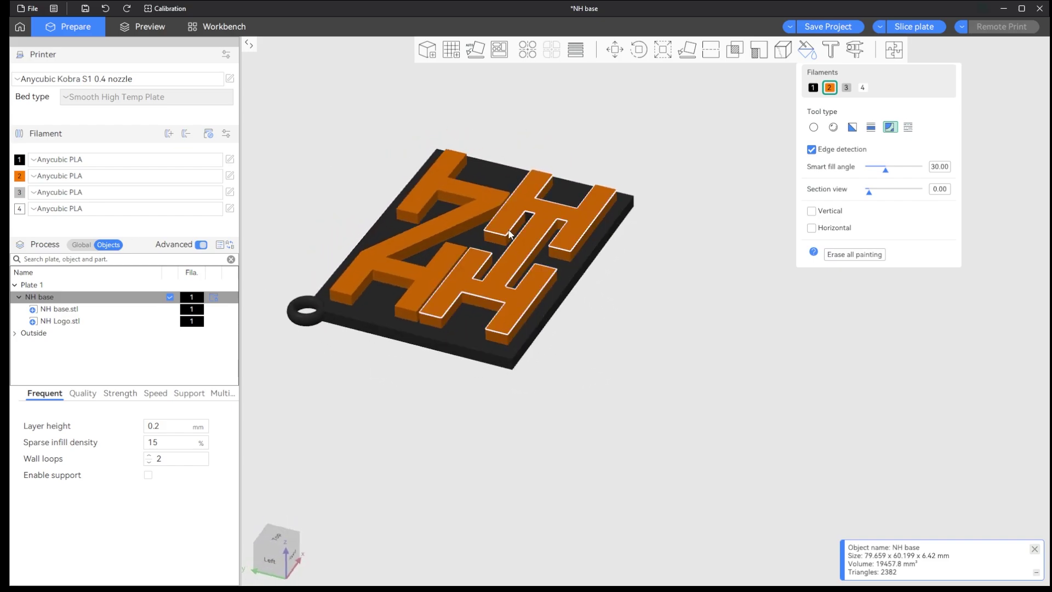
left_click_drag(578, 238, 640, 270)
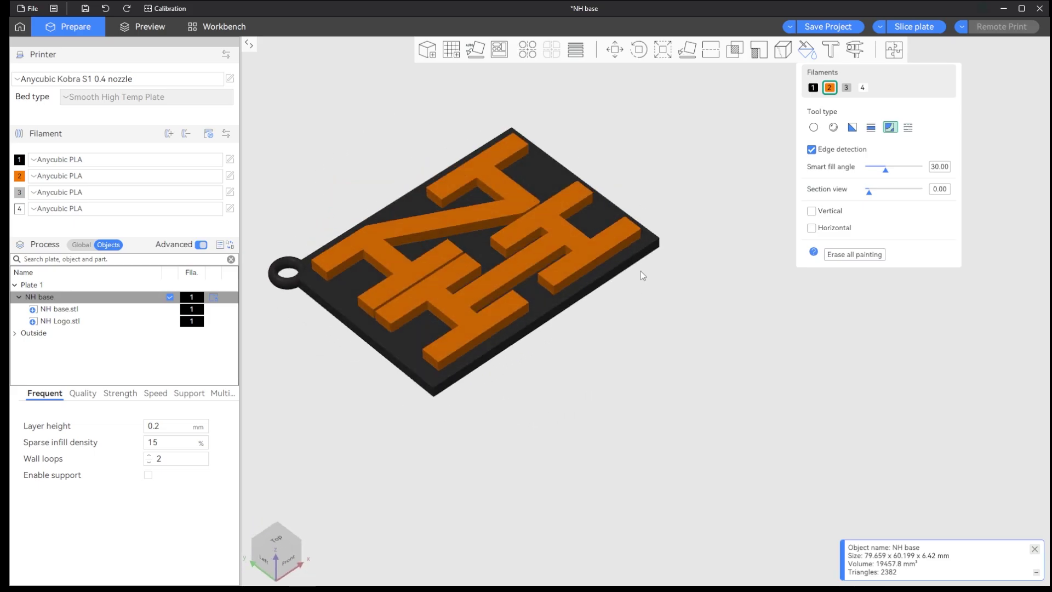
left_click(808, 47)
left_click(924, 26)
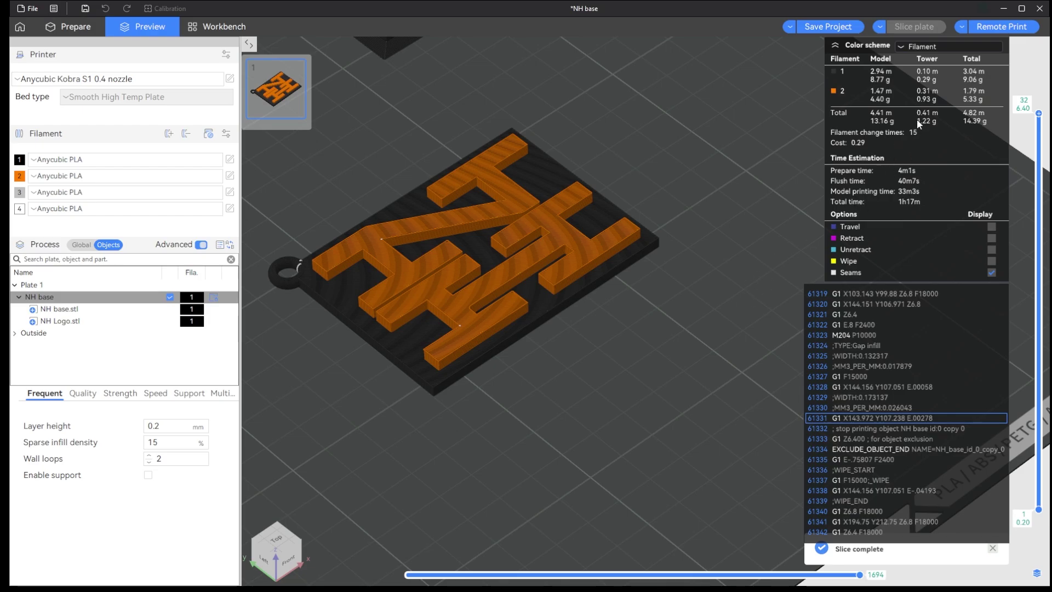
Back in Prepare, repaint a face of the NH base so the letters are fully orange.
left_click(82, 27)
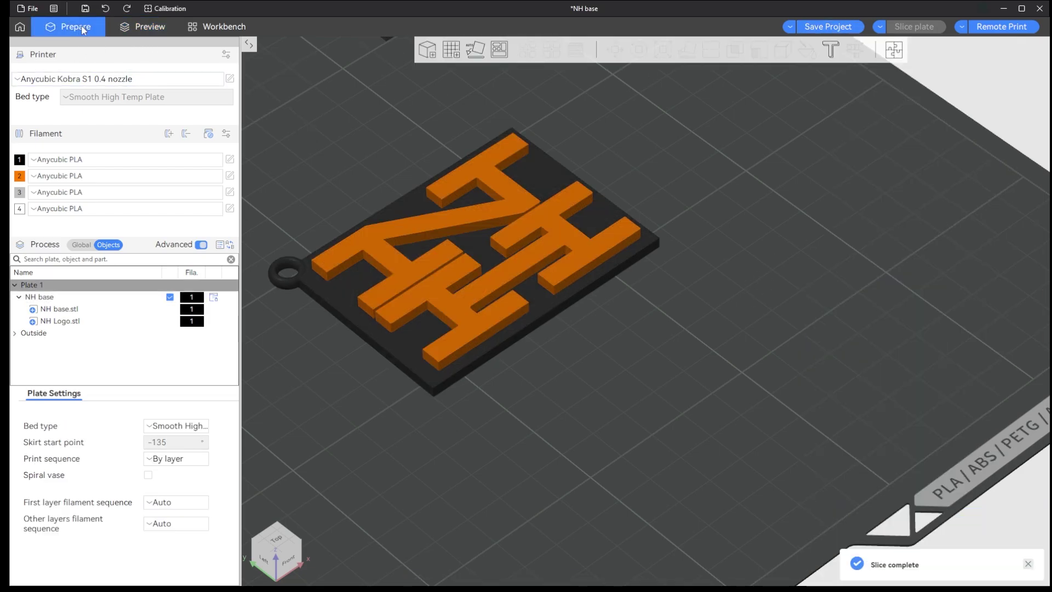
key("ctrl+a")
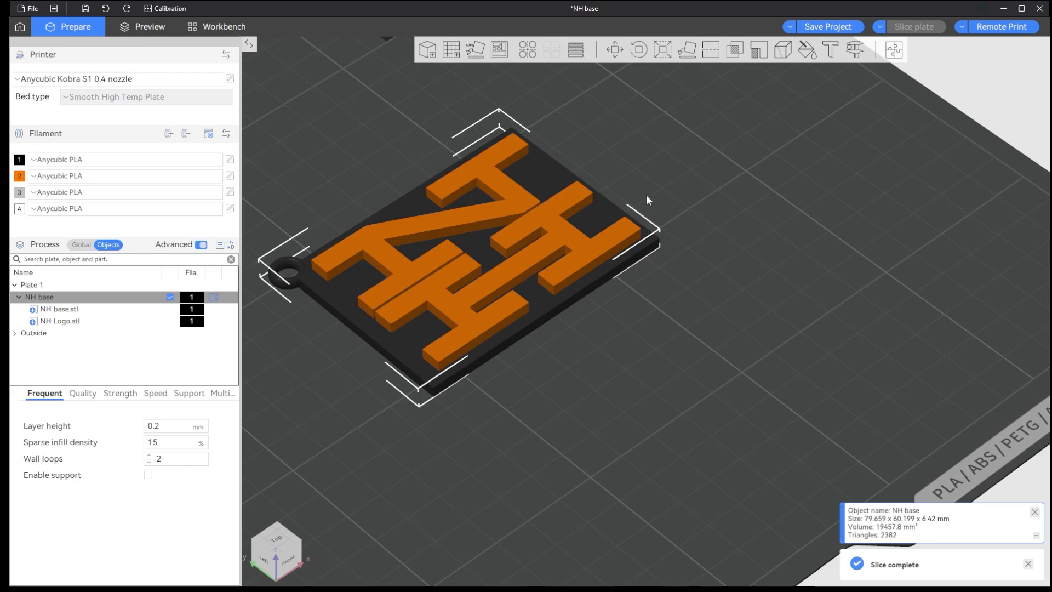
left_click(807, 51)
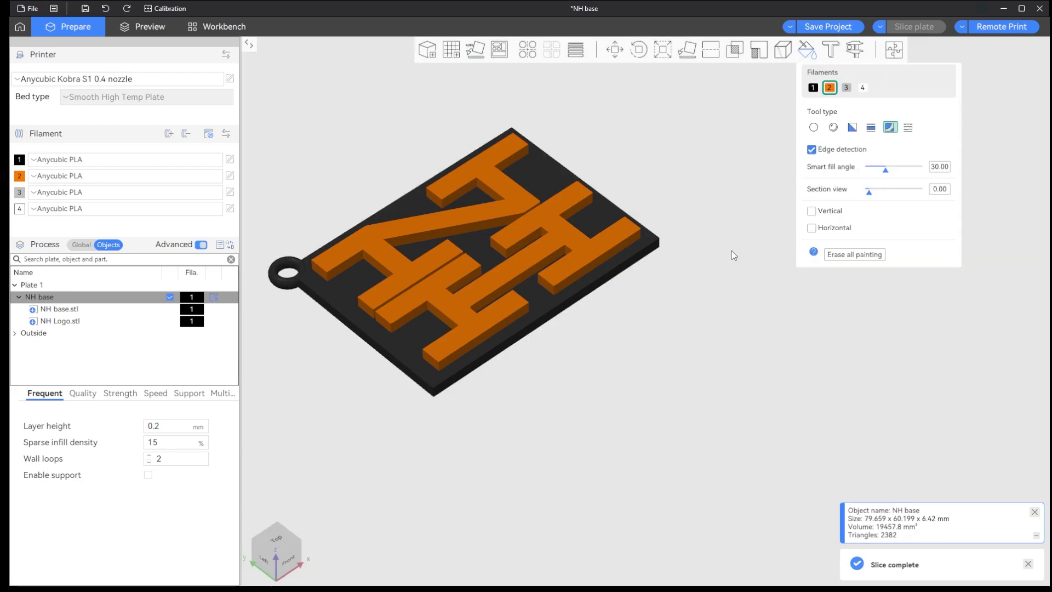
mouse_move(732, 251)
left_mouse_down()
mouse_move(697, 269)
mouse_move(744, 264)
mouse_move(767, 277)
left_mouse_up()
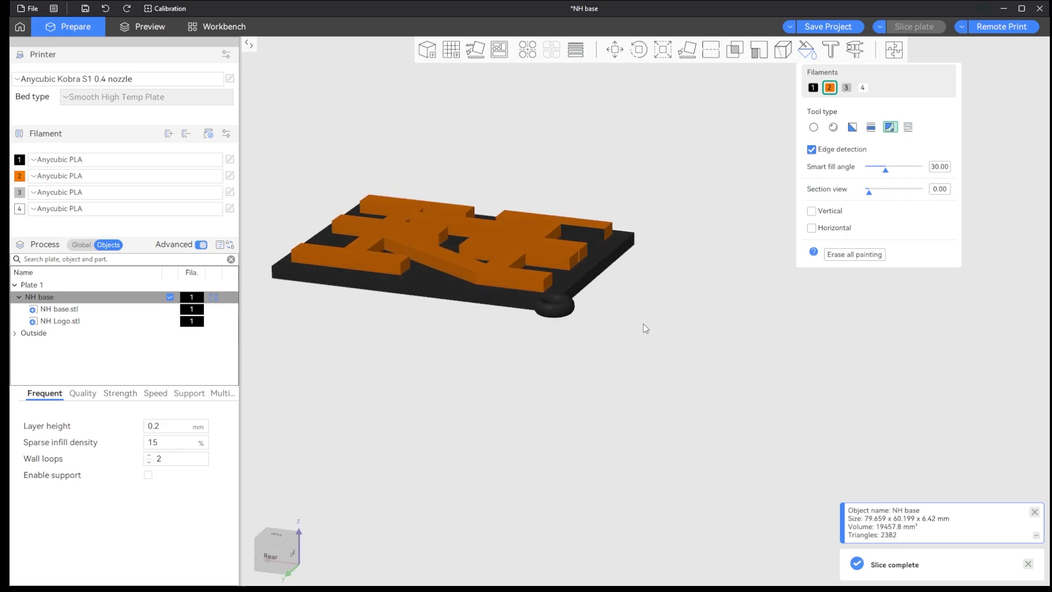
left_click_drag(494, 316, 465, 307)
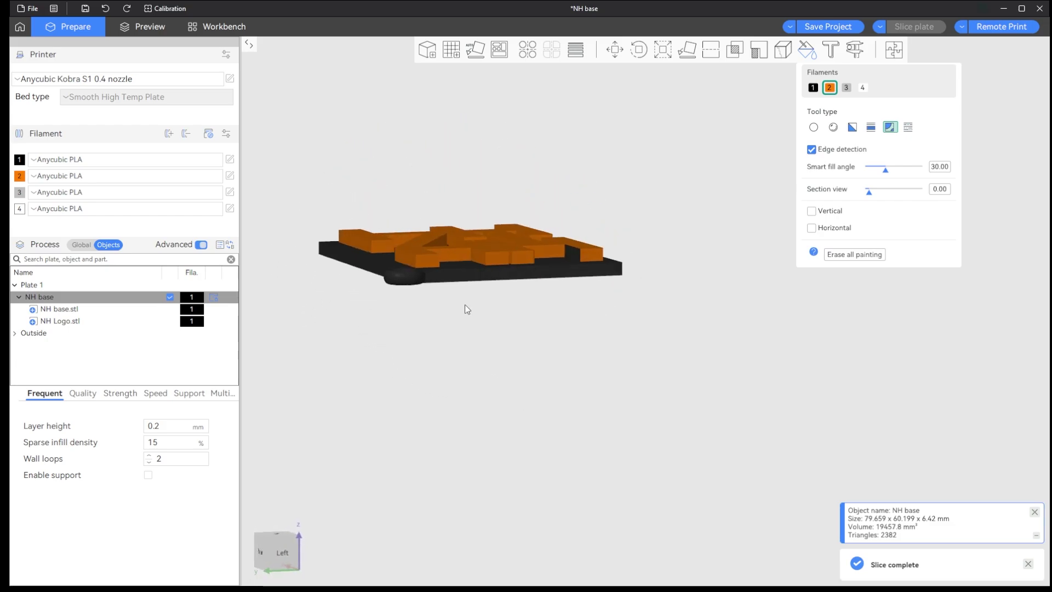
left_click(571, 256)
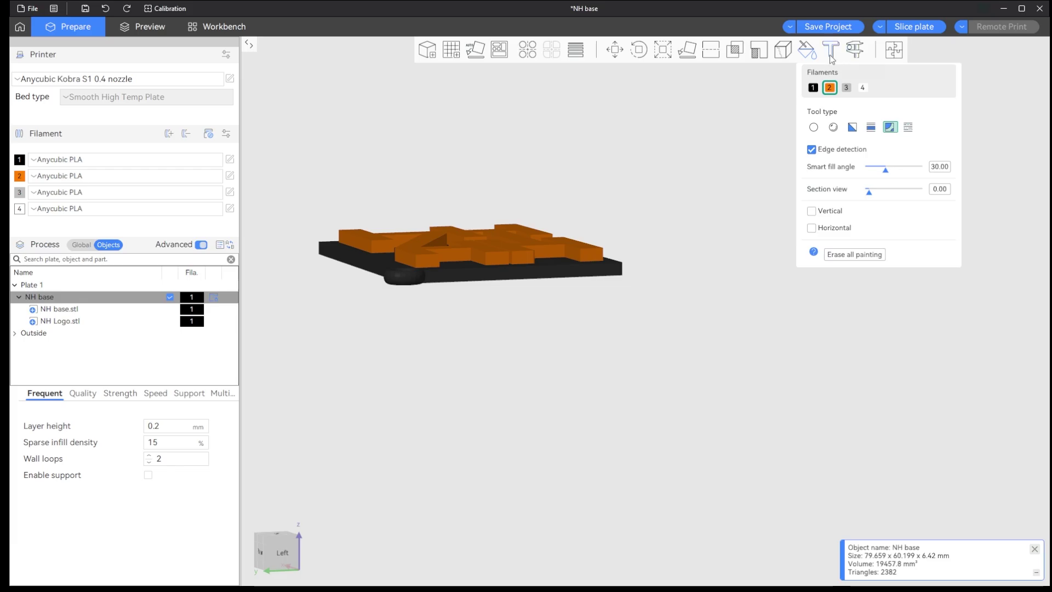
left_click(806, 51)
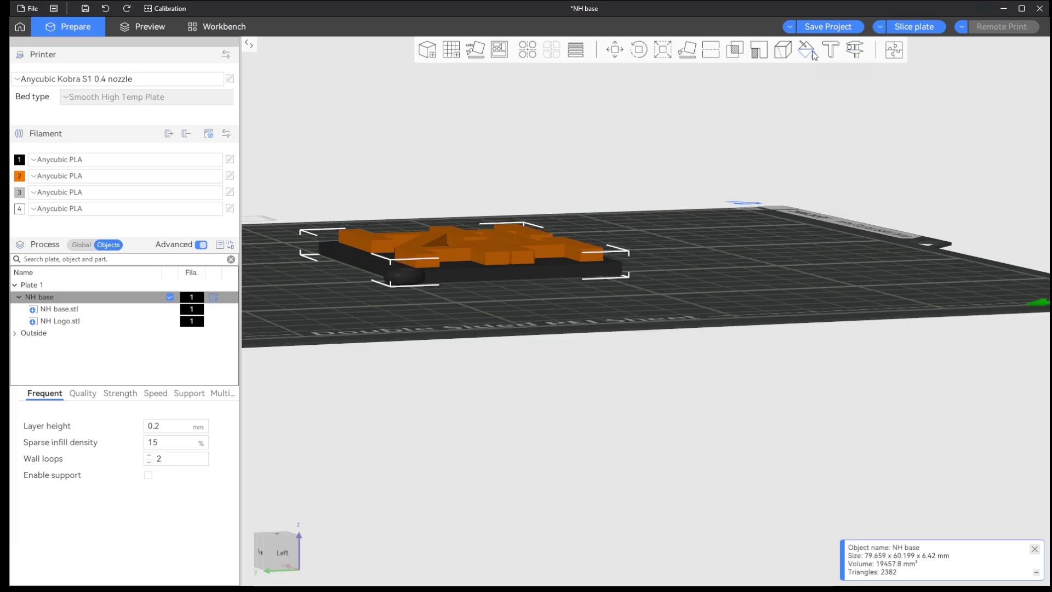
Slice the repainted keychain from top view and inspect it: one filament change, 37m56s.
key("1")
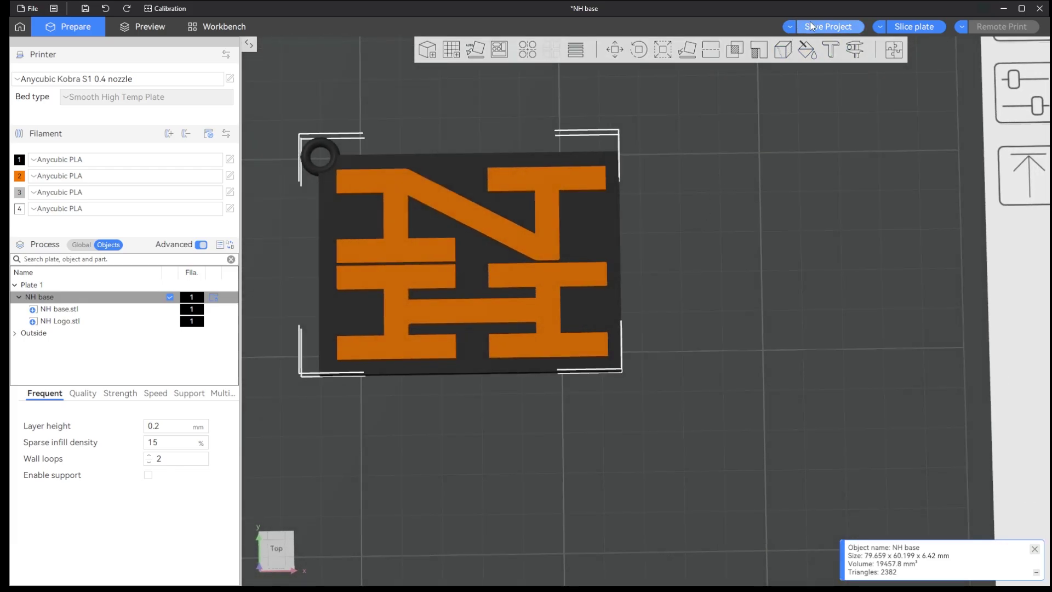
left_click(901, 28)
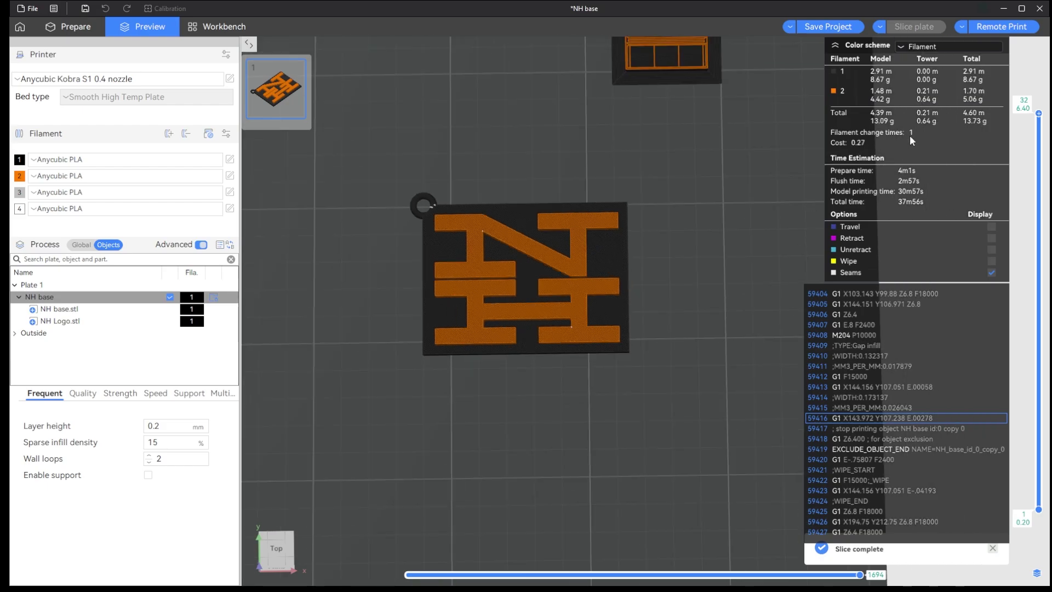
key("0")
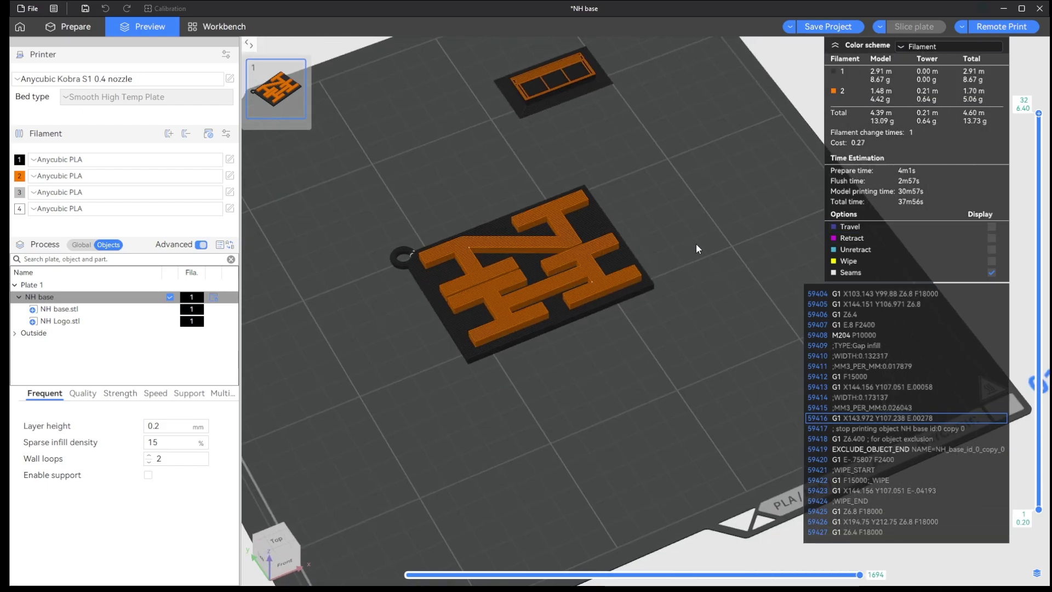
scroll(600, 358, "up", 3)
left_click_drag(597, 361, 560, 316)
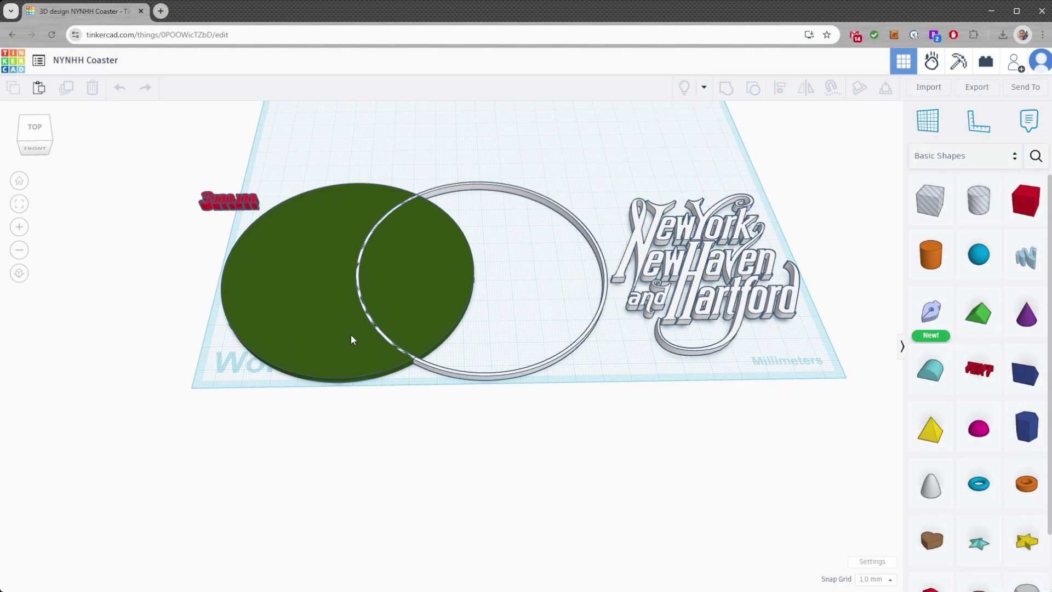
Box-select the green disc, white ring and railroad logo and bring up Align (L).
left_click(313, 318)
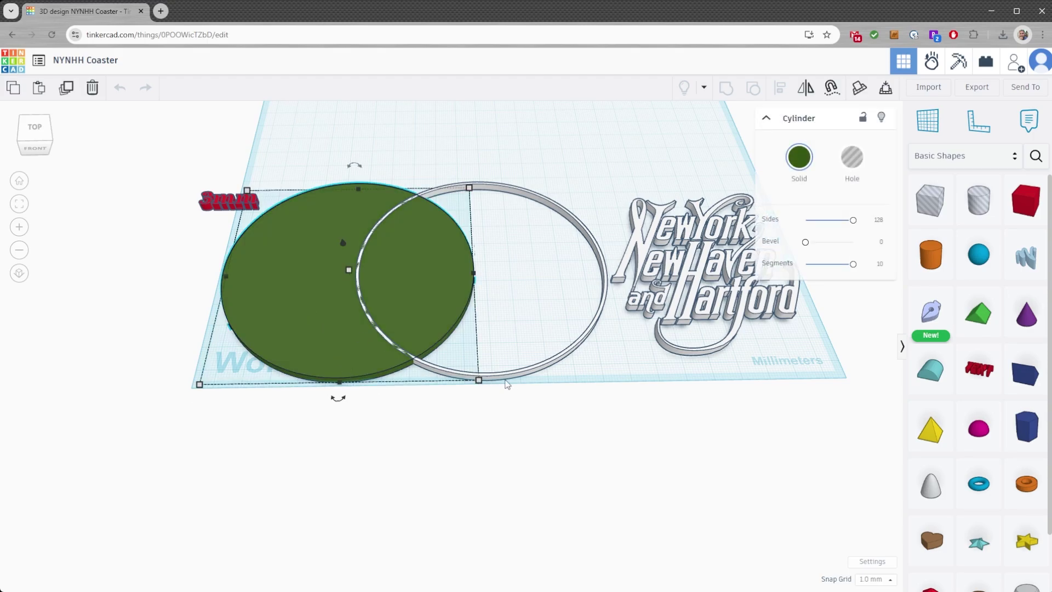
left_click(518, 377)
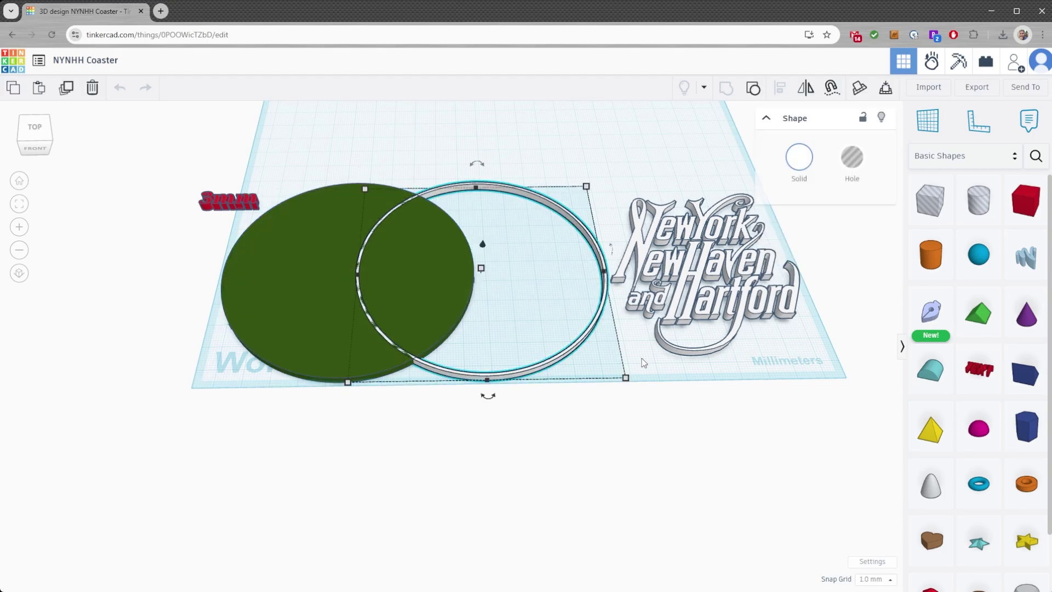
left_click(705, 320)
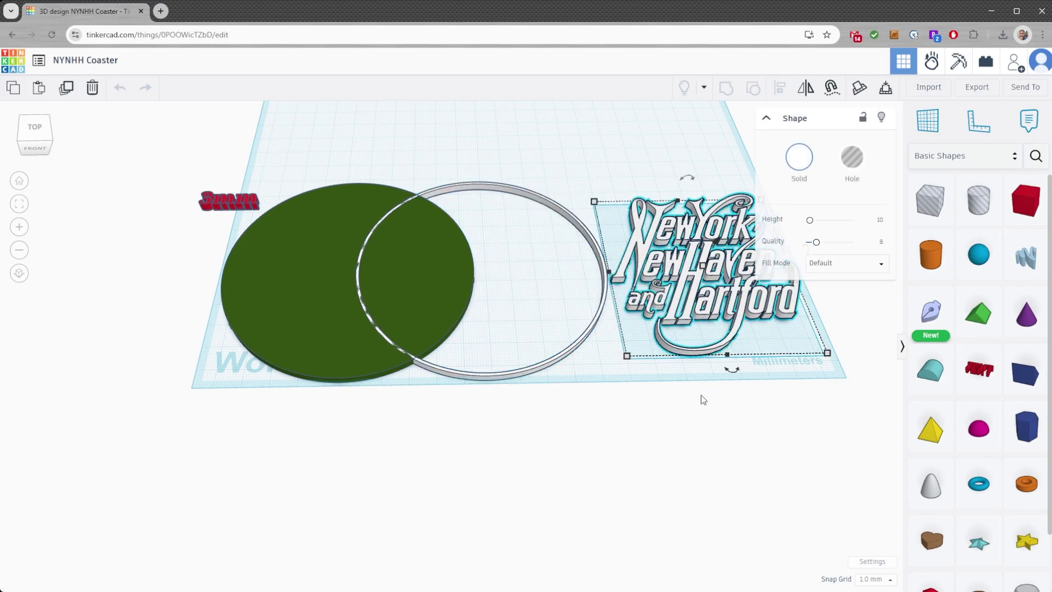
left_click(724, 420)
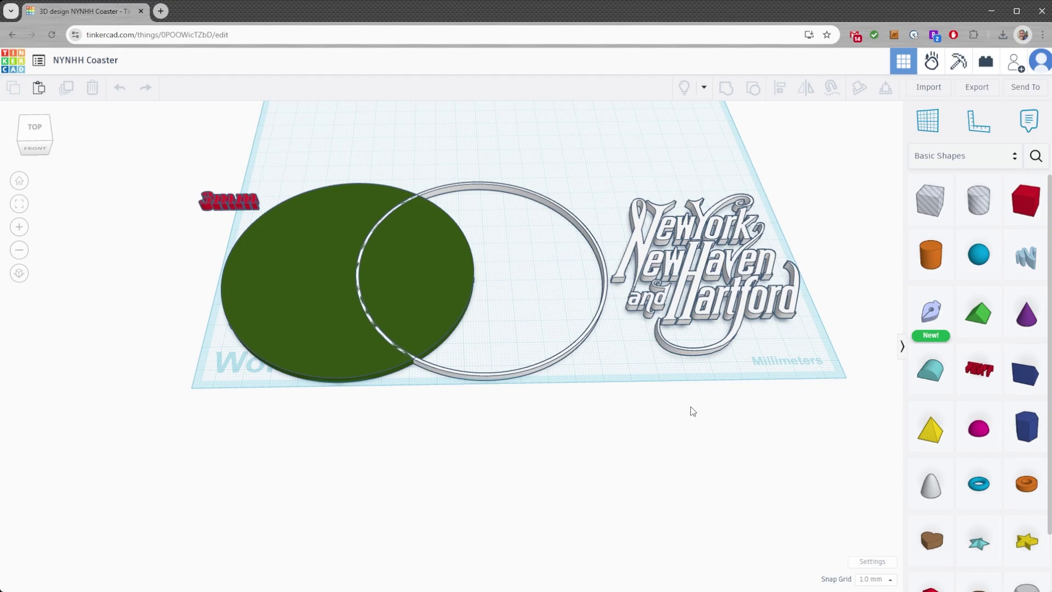
left_click_drag(703, 371, 460, 282)
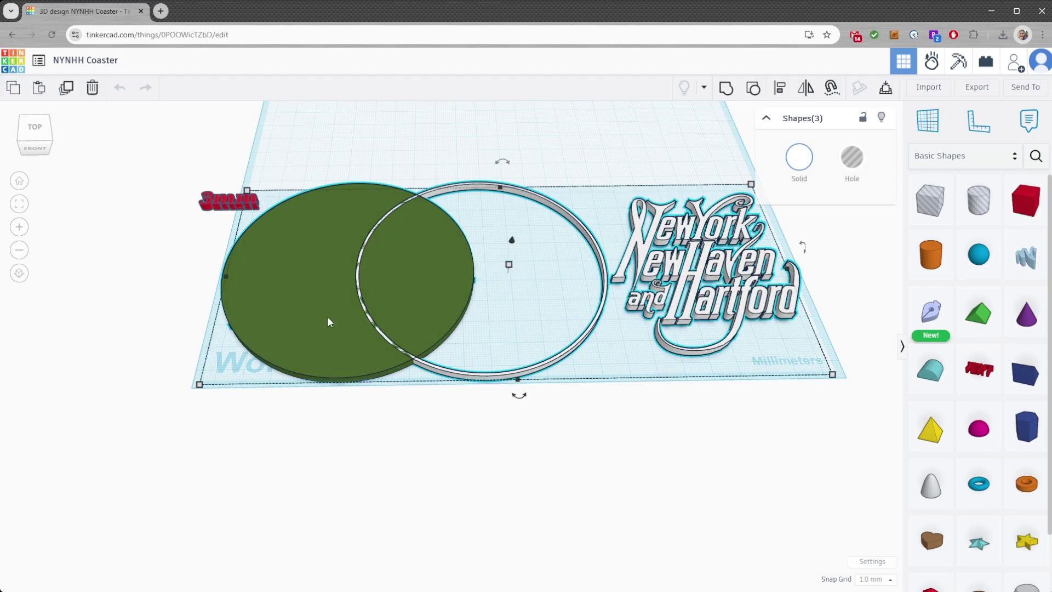
key("l")
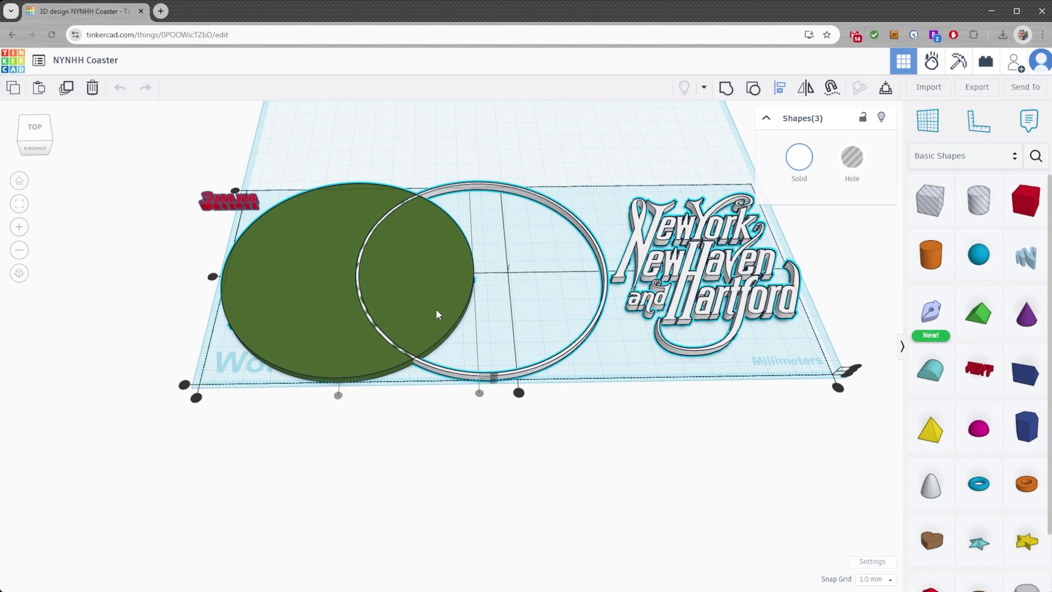
Centre the ring and logo on the disc front-to-back and left-to-right.
left_click(338, 395)
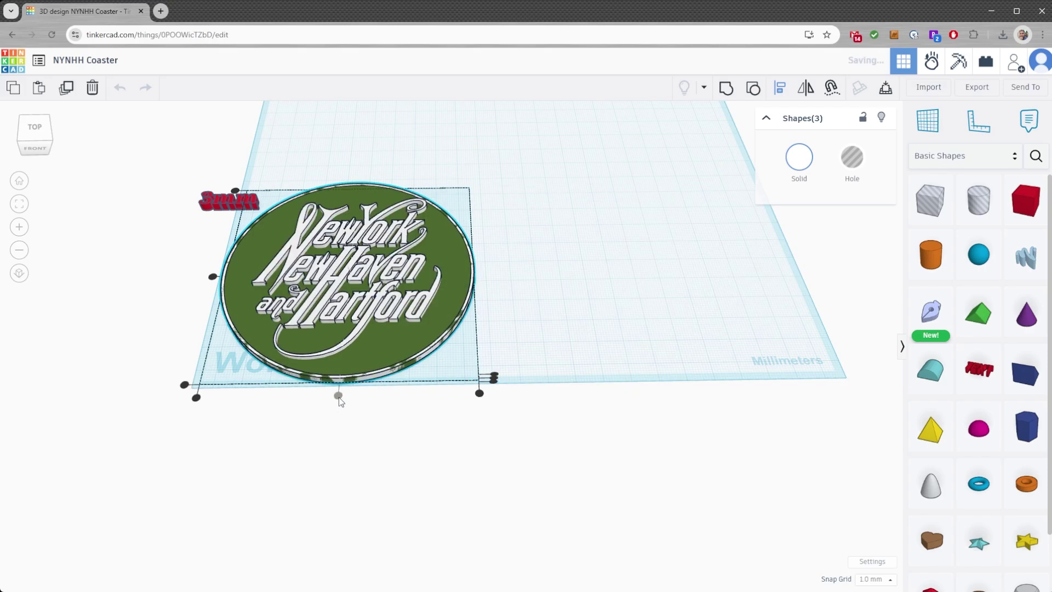
left_click(212, 276)
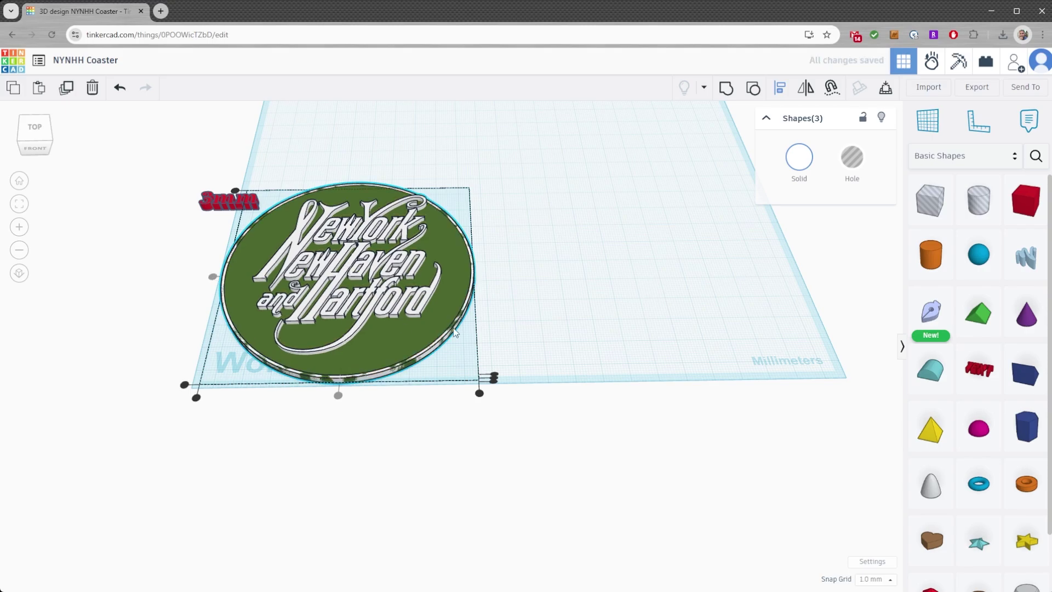
left_click(626, 286)
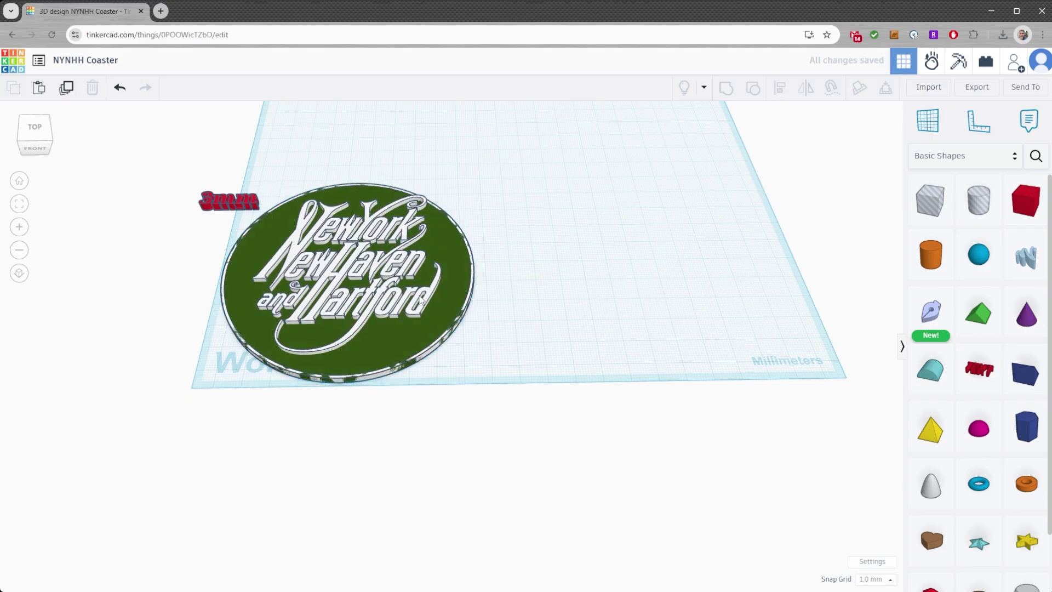
Lower the logo lettering into the disc, then select just the disc.
left_click(398, 265)
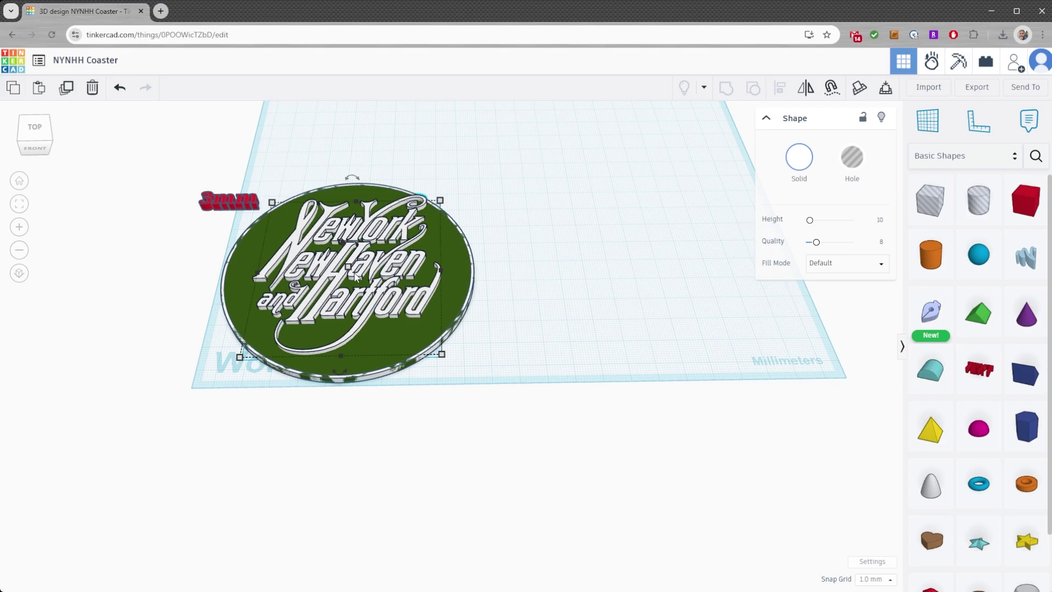
key("d")
left_click(607, 331)
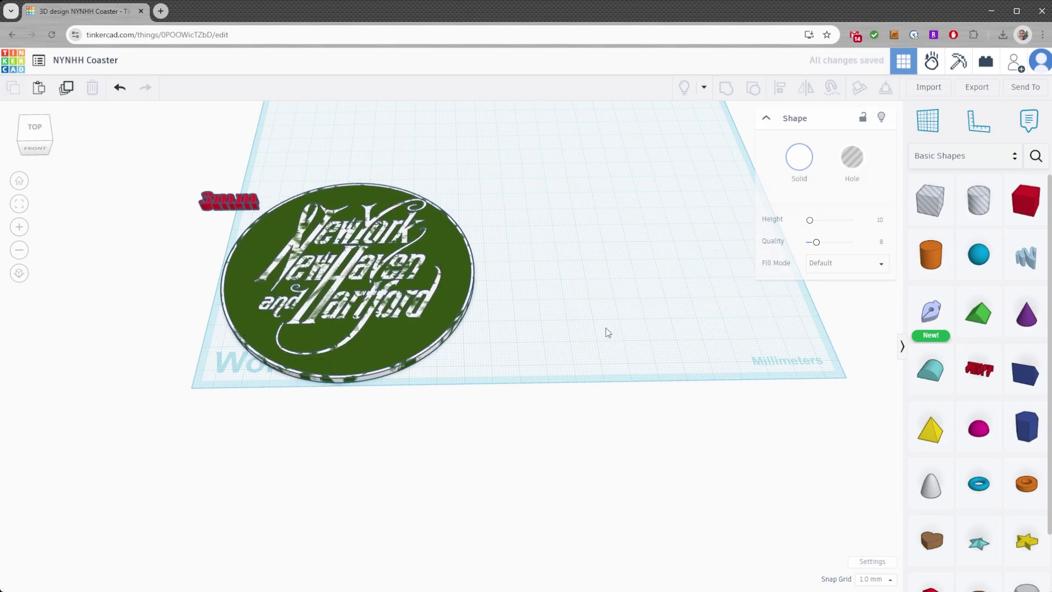
left_click(466, 292)
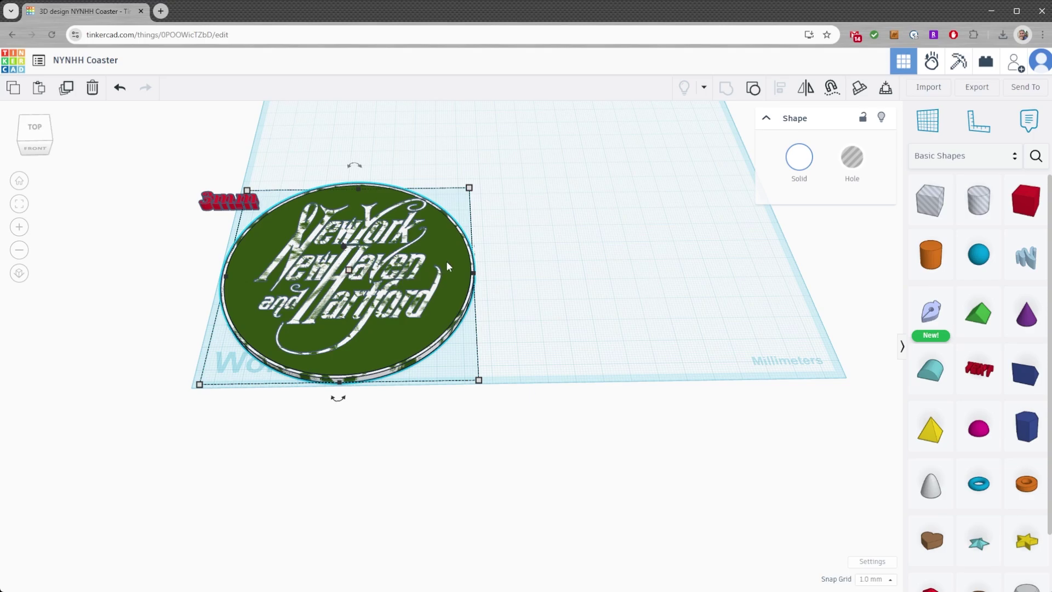
left_click(414, 267)
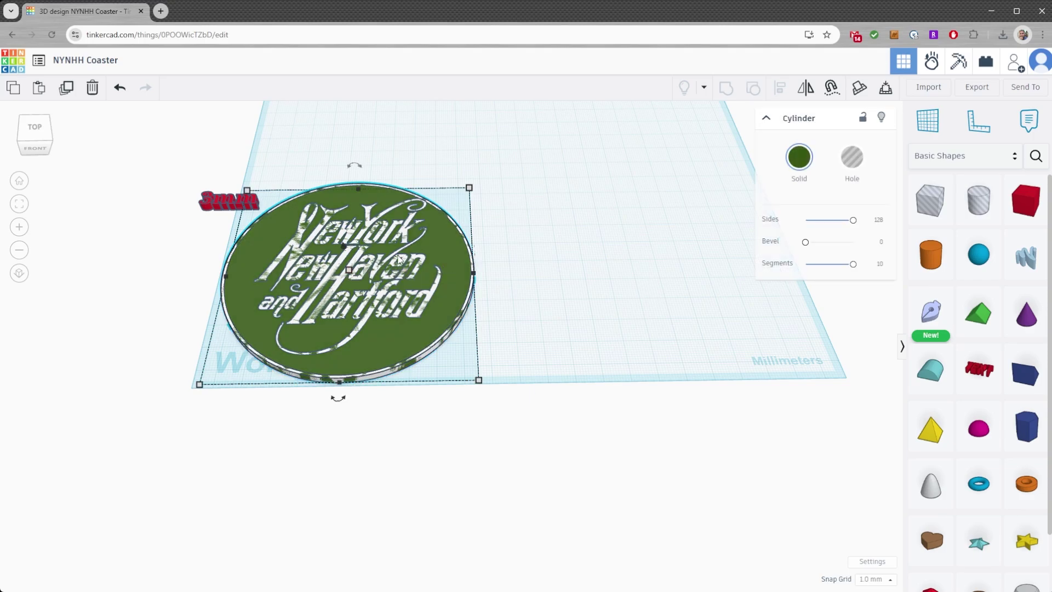
Select all three coaster shapes and move them to the workplane centre.
left_click(361, 271)
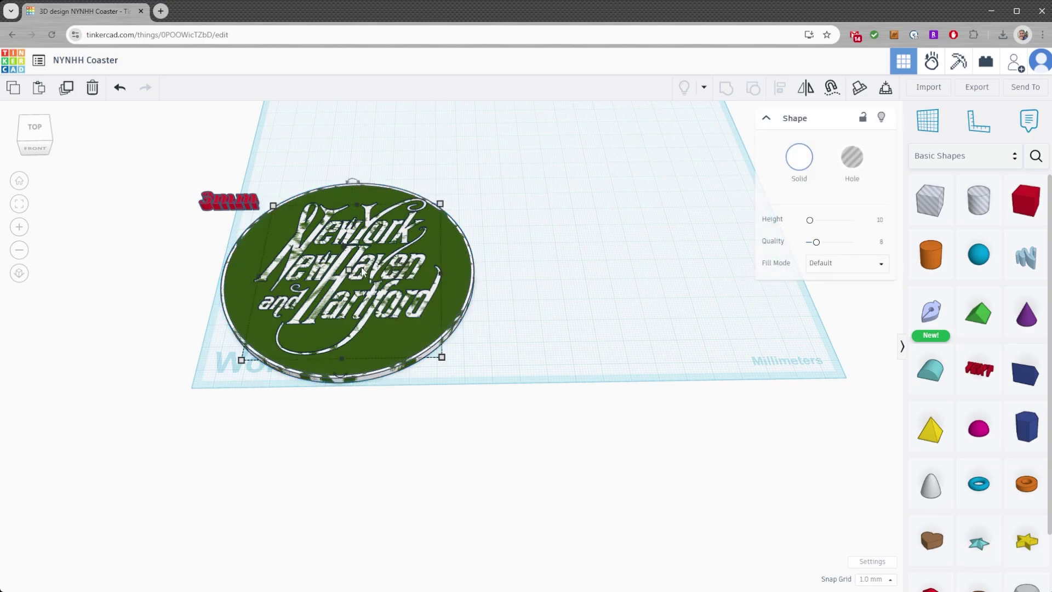
left_click(534, 289)
left_click_drag(536, 348, 462, 323)
left_click_drag(393, 284, 539, 260)
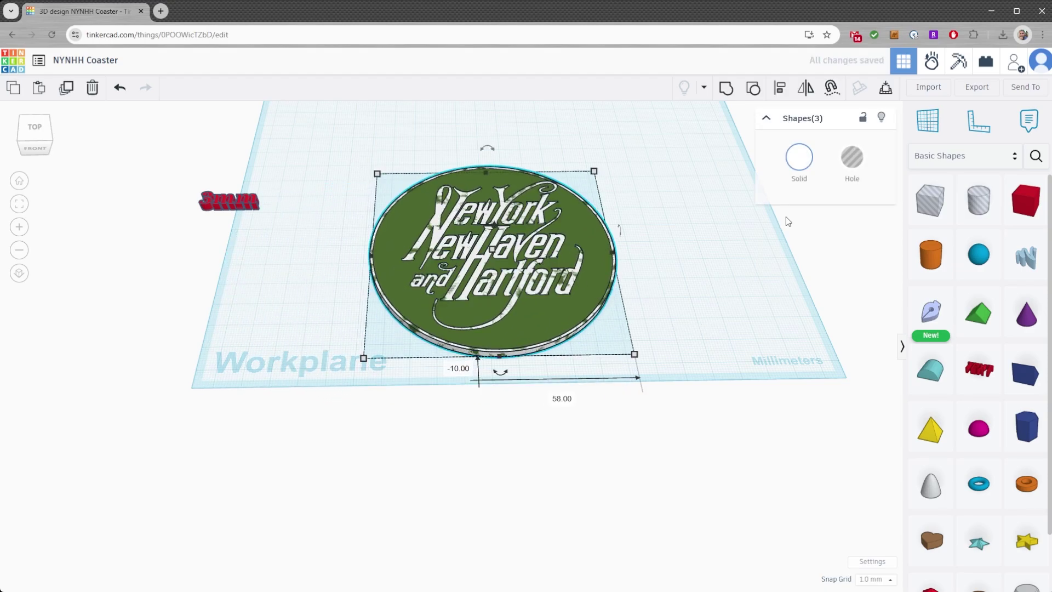
left_click(712, 291)
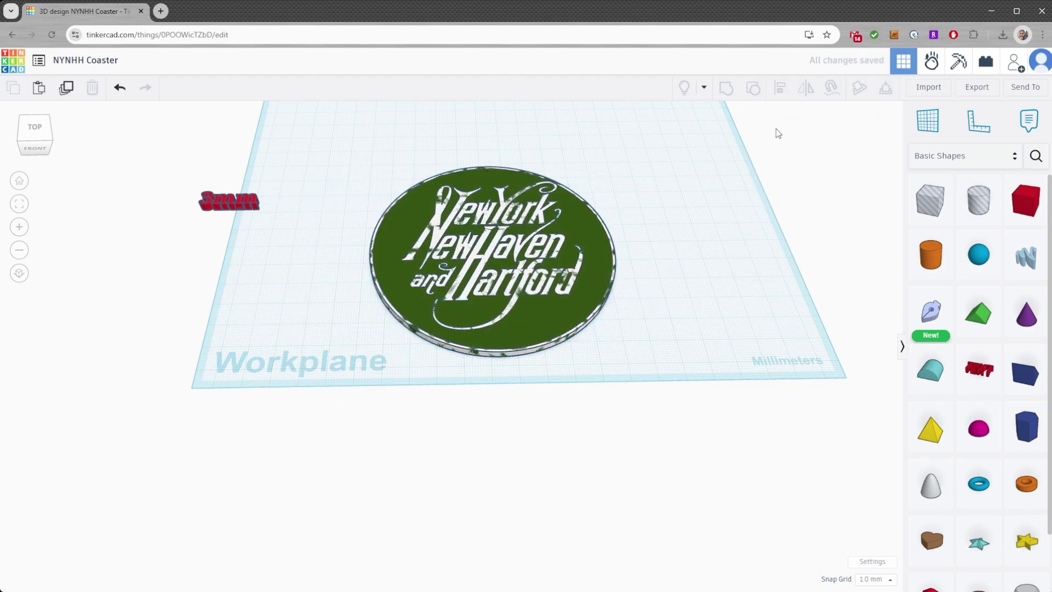
Export the first part, the green disc and the lettering as separate STL files.
left_click(607, 254)
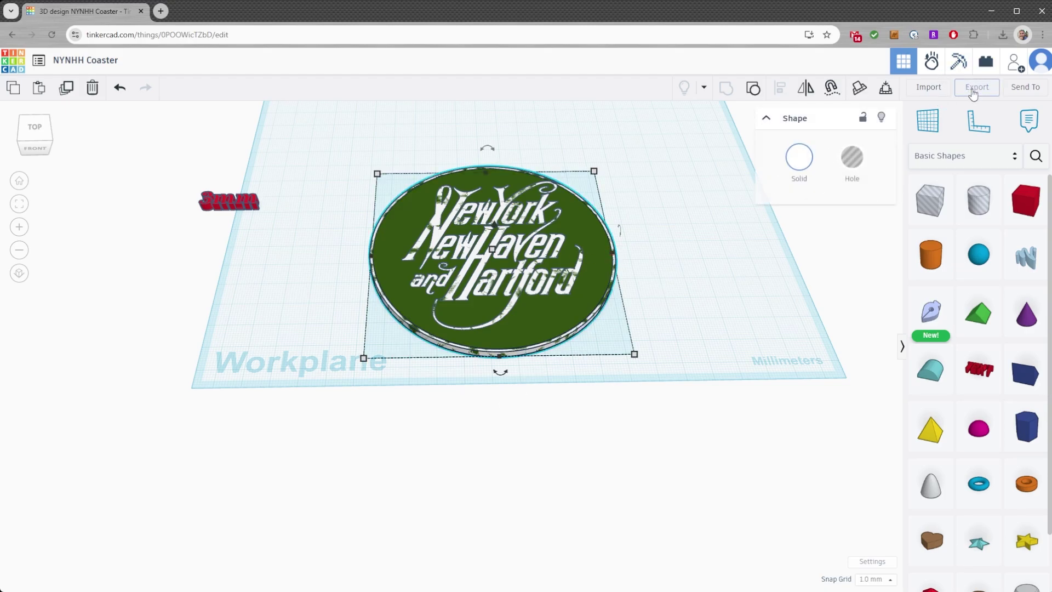
left_click(977, 86)
left_click(599, 344)
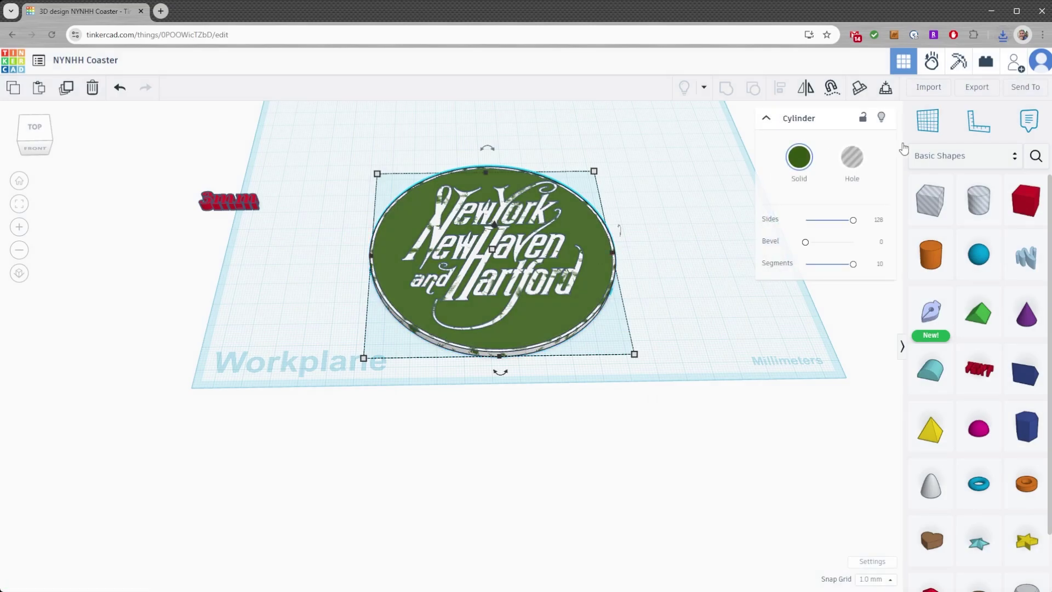
left_click(975, 89)
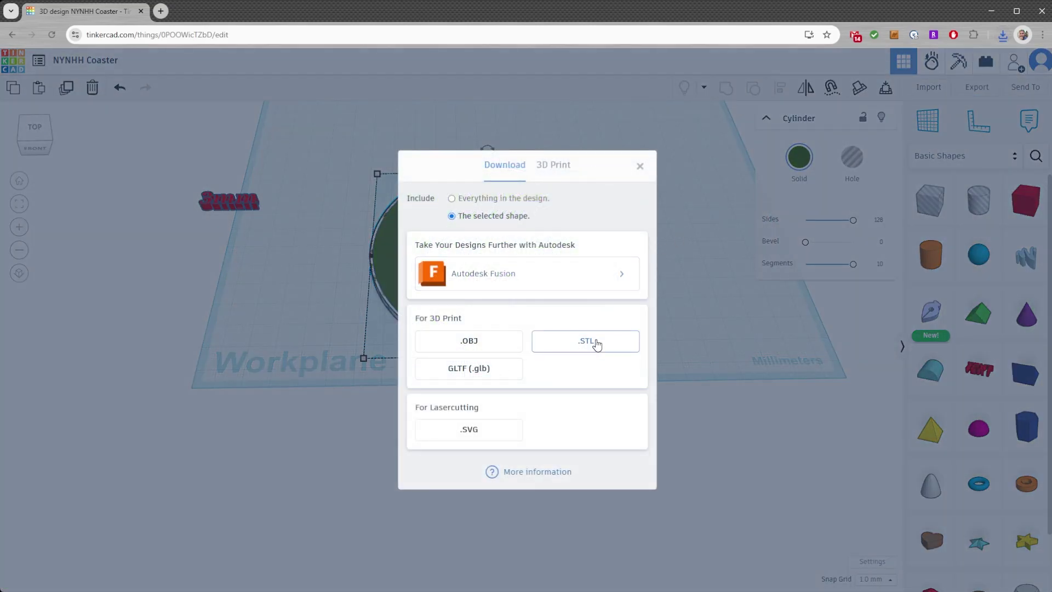
left_click(594, 344)
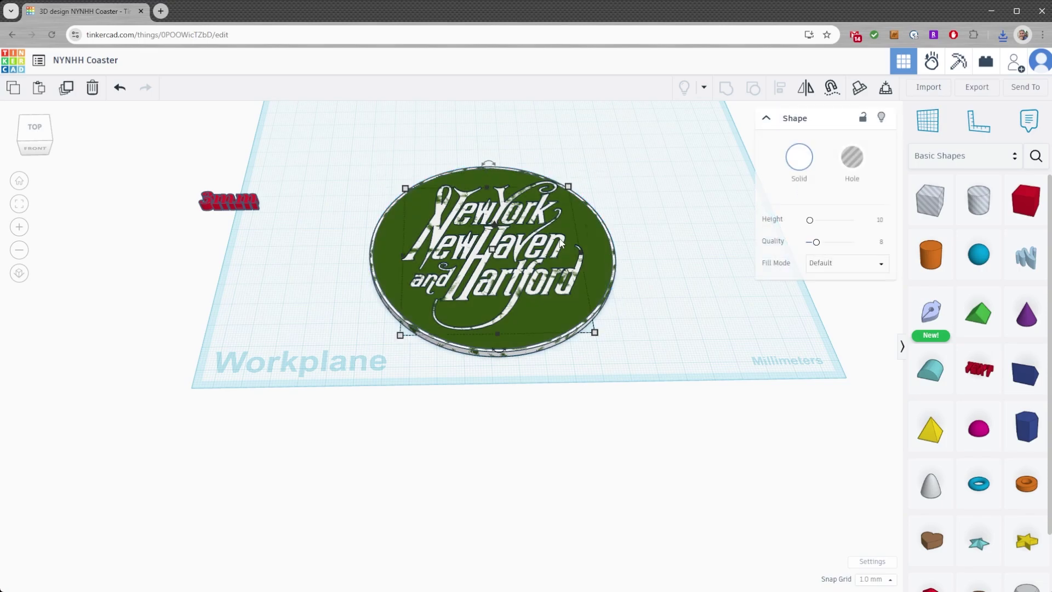
left_click(973, 89)
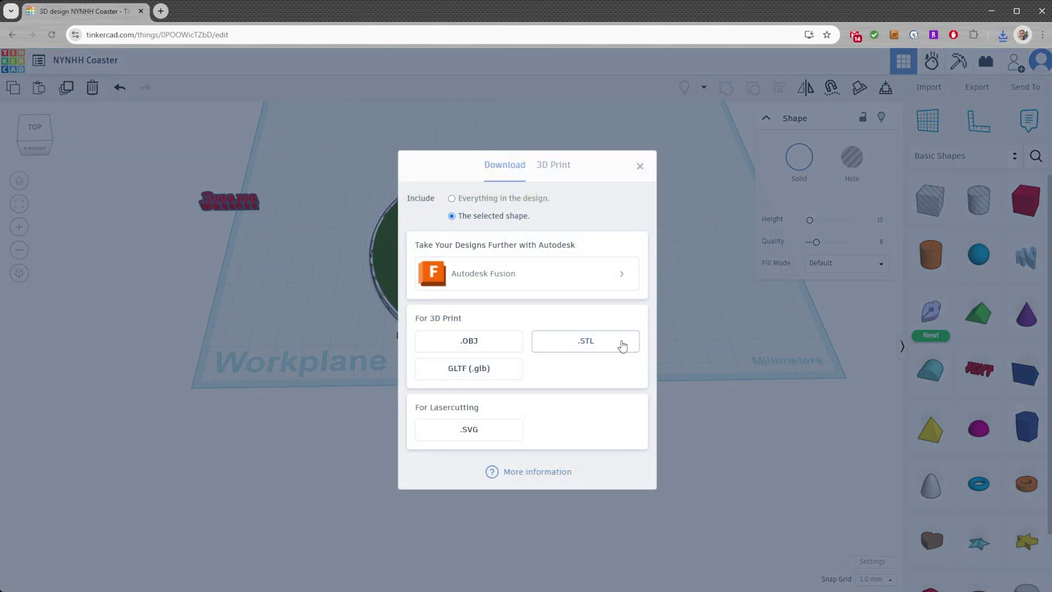
left_click(609, 345)
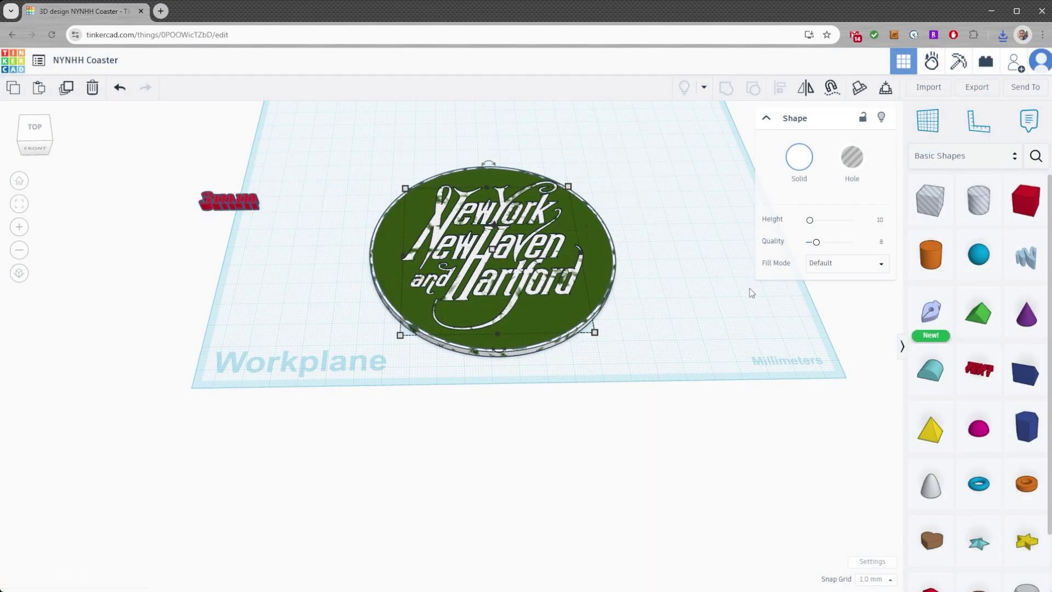
left_click(666, 331)
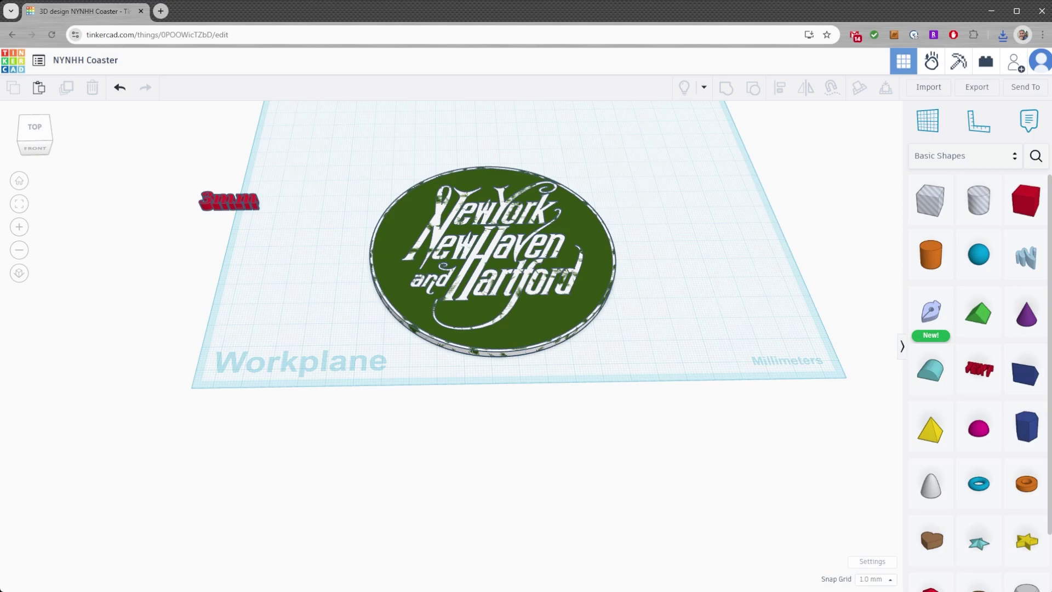
In Downloads, rename the NYNHH Coaster file to 'NYNHH Coaster ring'.
key("alt+Tab")
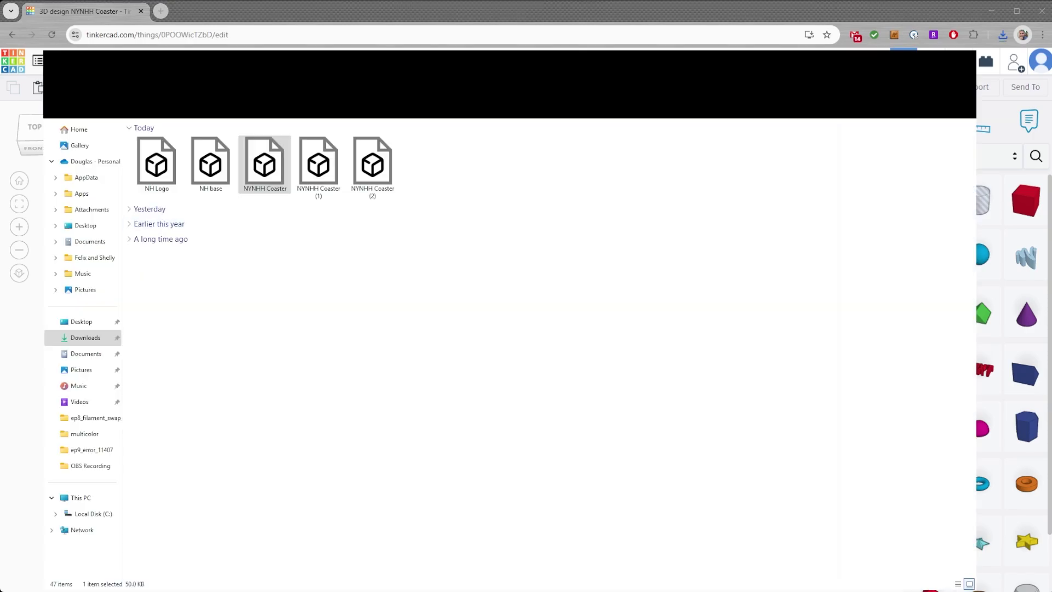
left_click(263, 239)
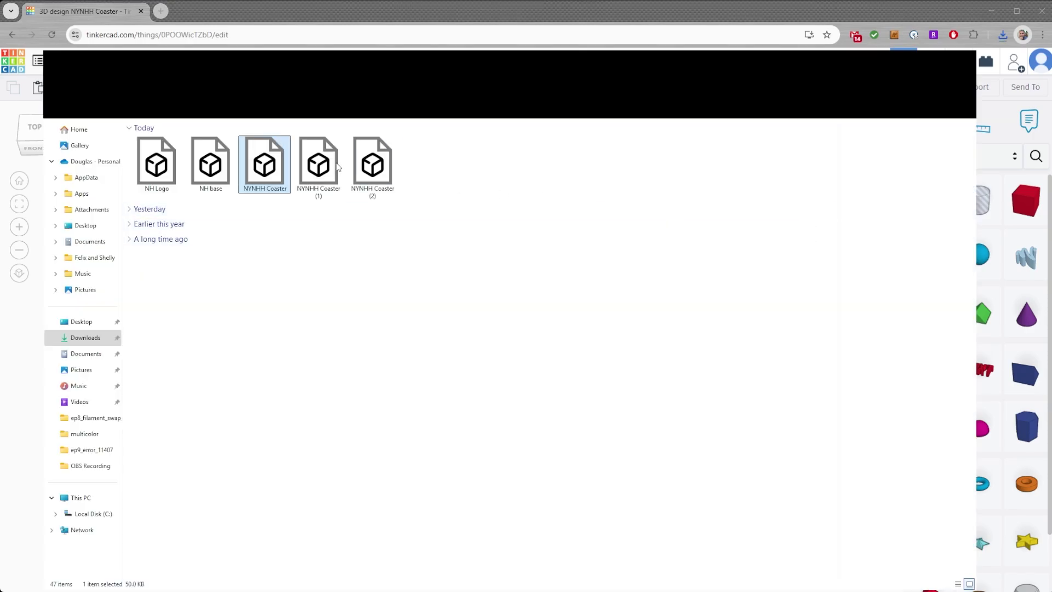
left_click(280, 189)
left_click(279, 191)
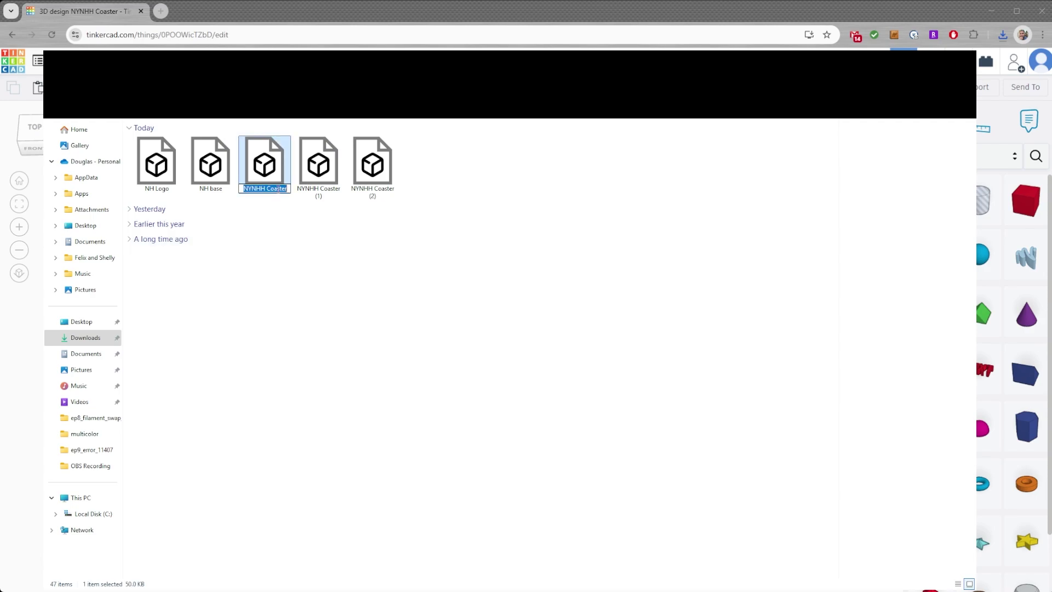
key("End")
type("ring")
left_click(320, 189)
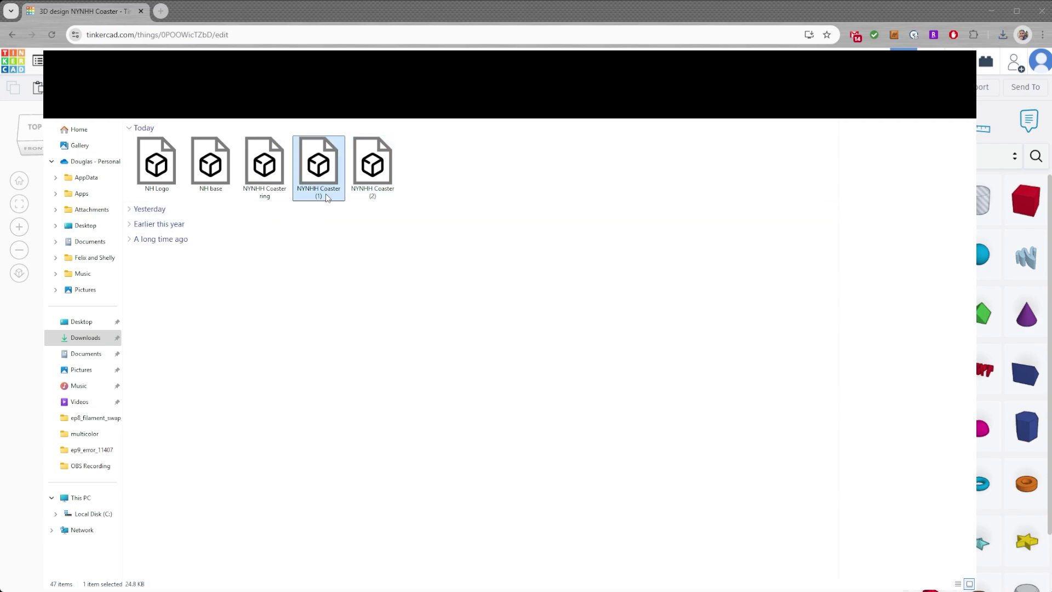
Rename NYNHH Coaster (1) to 'NYNHH Coaster base'.
left_click(326, 195)
left_click(327, 194)
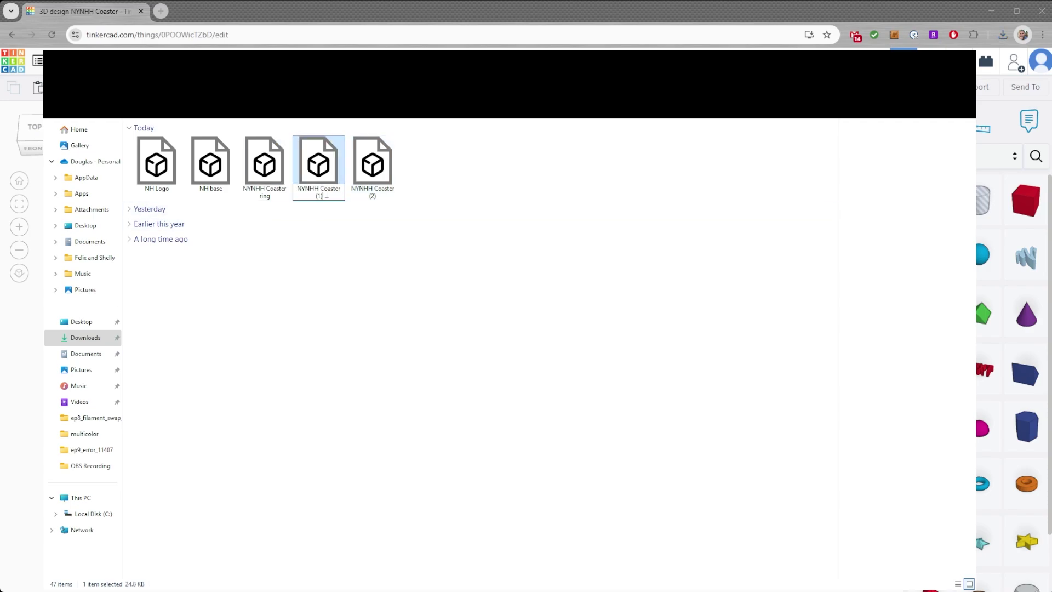
key("BackSpace")
key("BackSpace")
key("BackSpace")
key("BackSpace")
type("base")
left_click(372, 193)
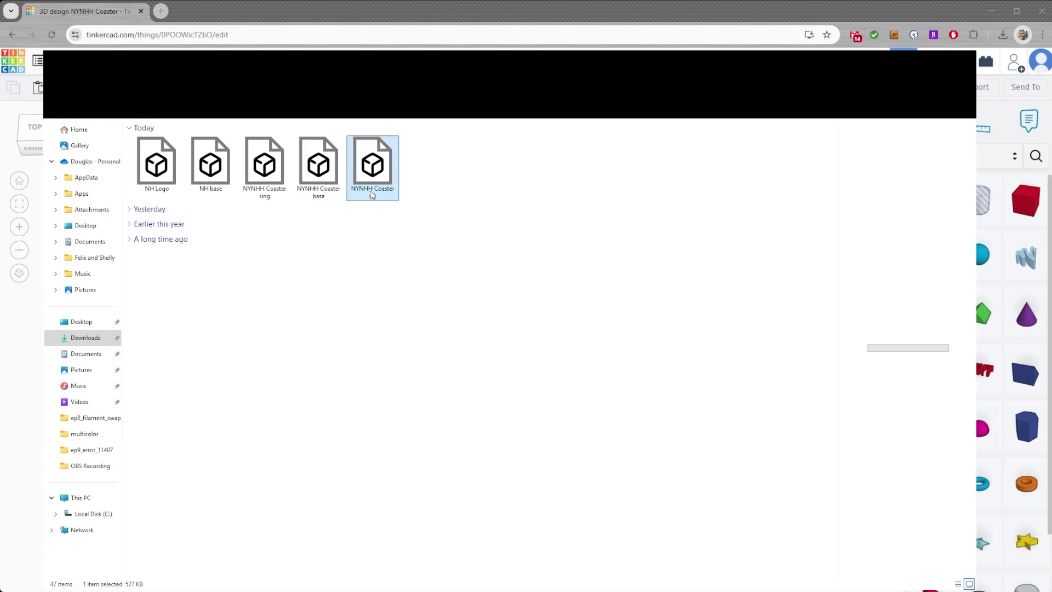
Rename NYNHH Coaster (2) to 'NYNHH Coaster logo'.
left_click(374, 196)
key("Escape")
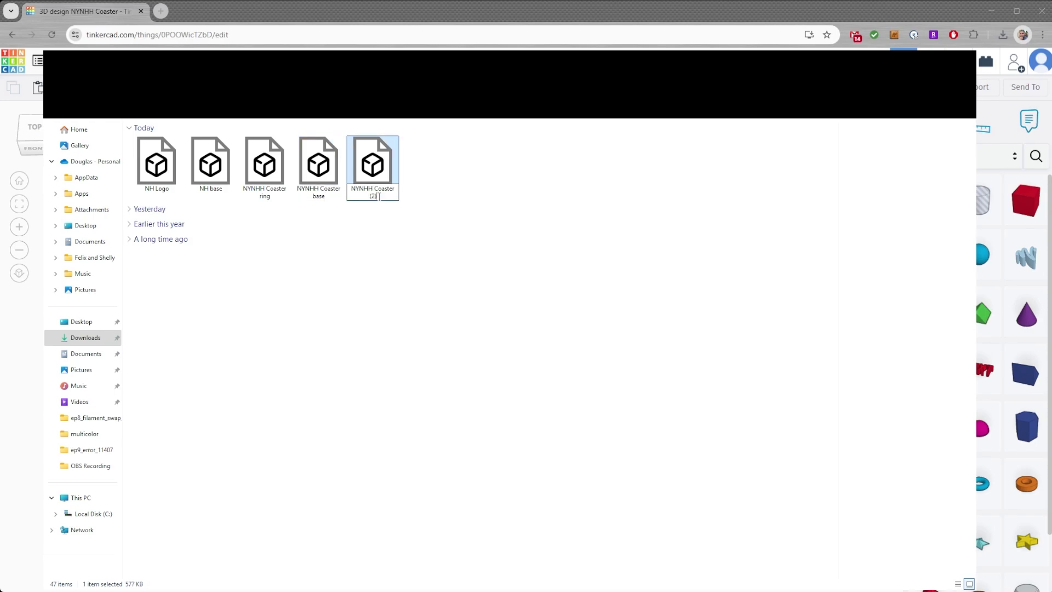
key("BackSpace")
key("BackSpace")
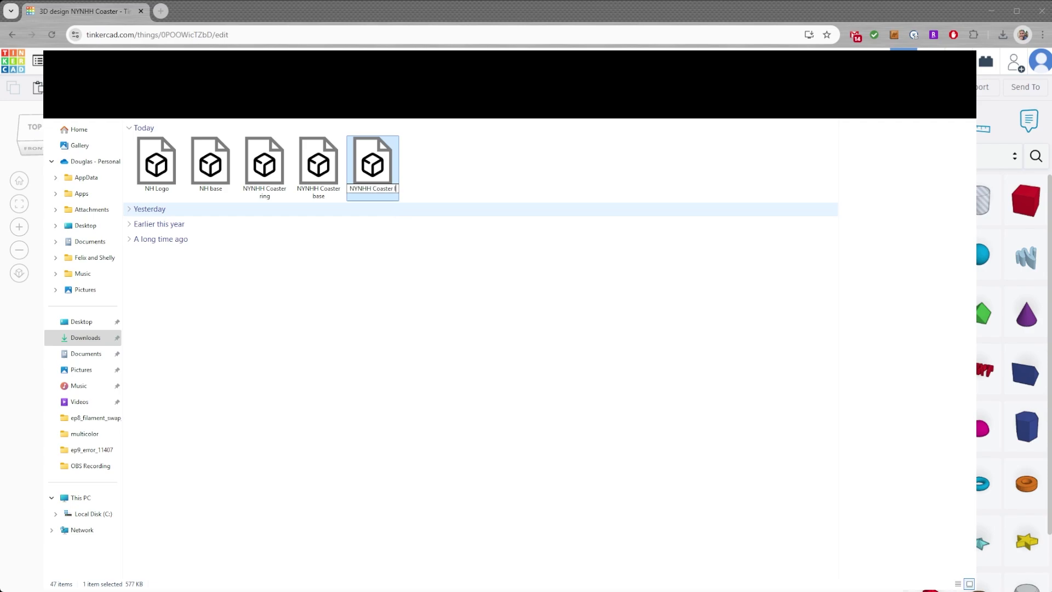
type("logo")
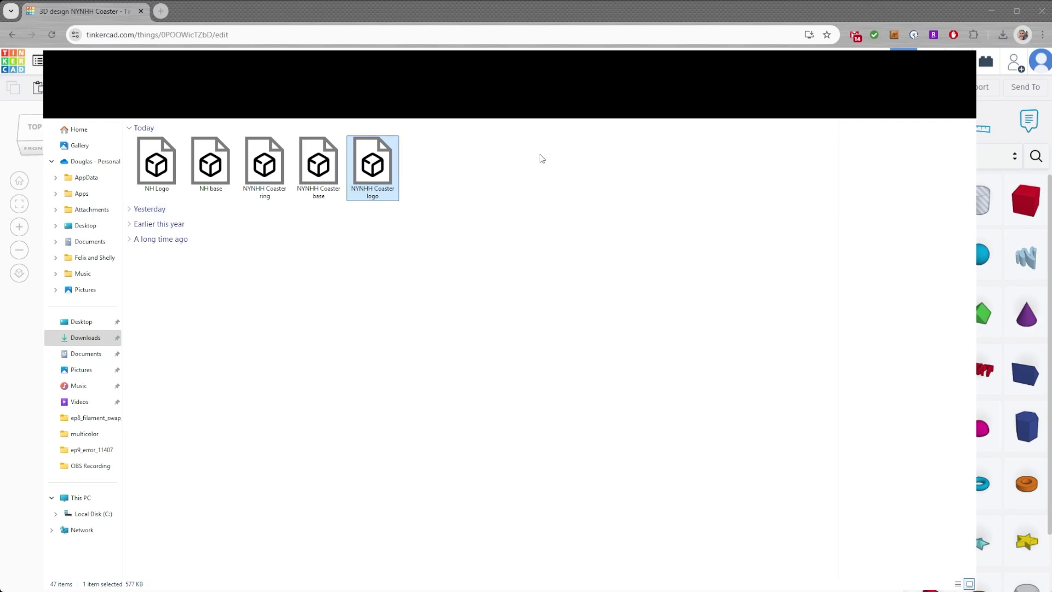
left_click(541, 157)
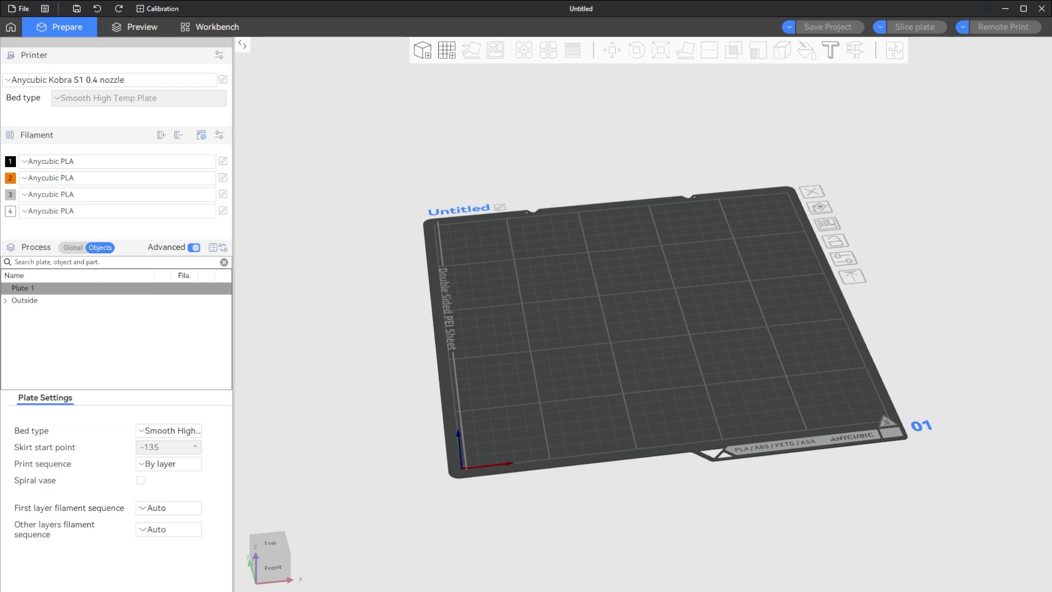
Import the ring, base and logo STLs together as one NYNHH Coaster logo object.
right_click_drag(764, 503, 746, 509)
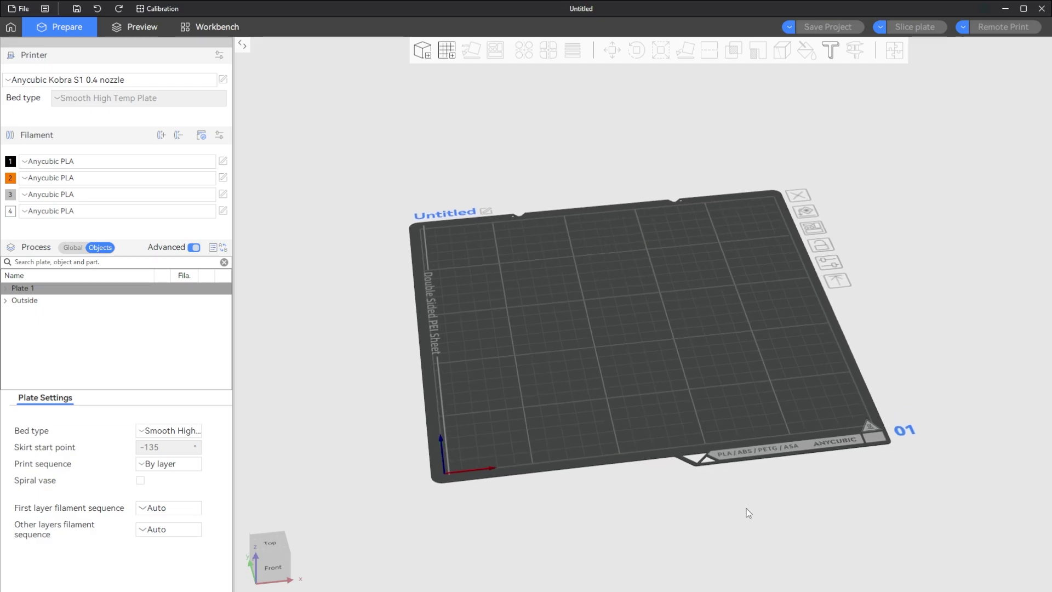
left_click(423, 51)
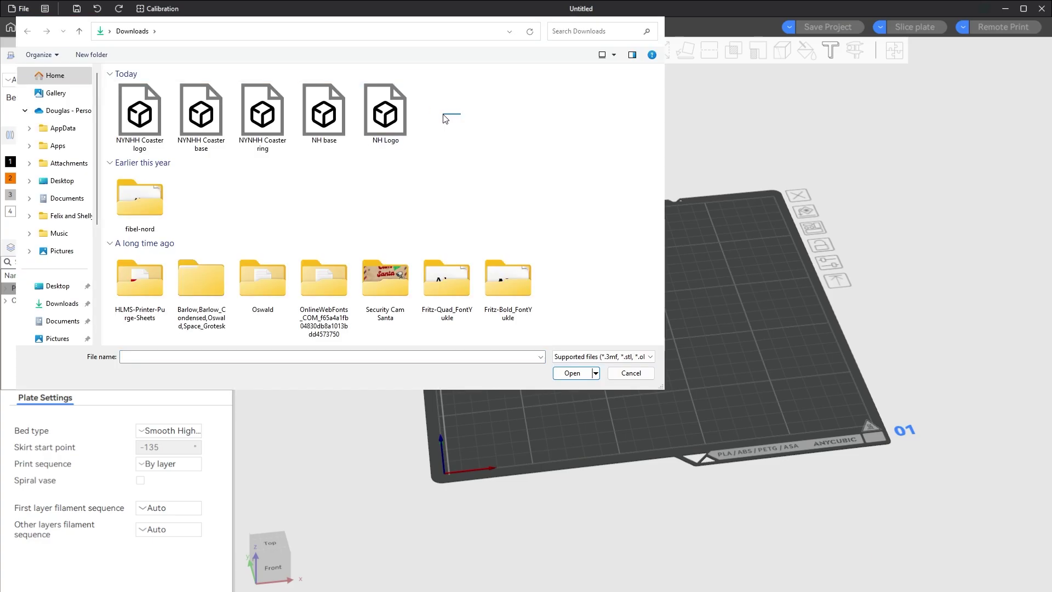
left_click(140, 115)
left_click(263, 115, "shift")
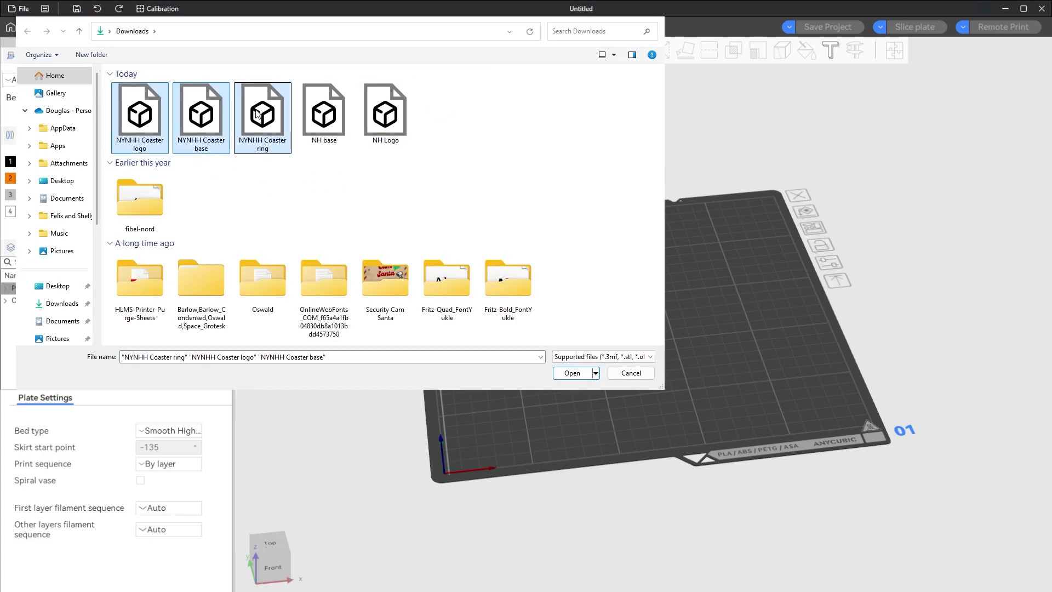
left_click(565, 373)
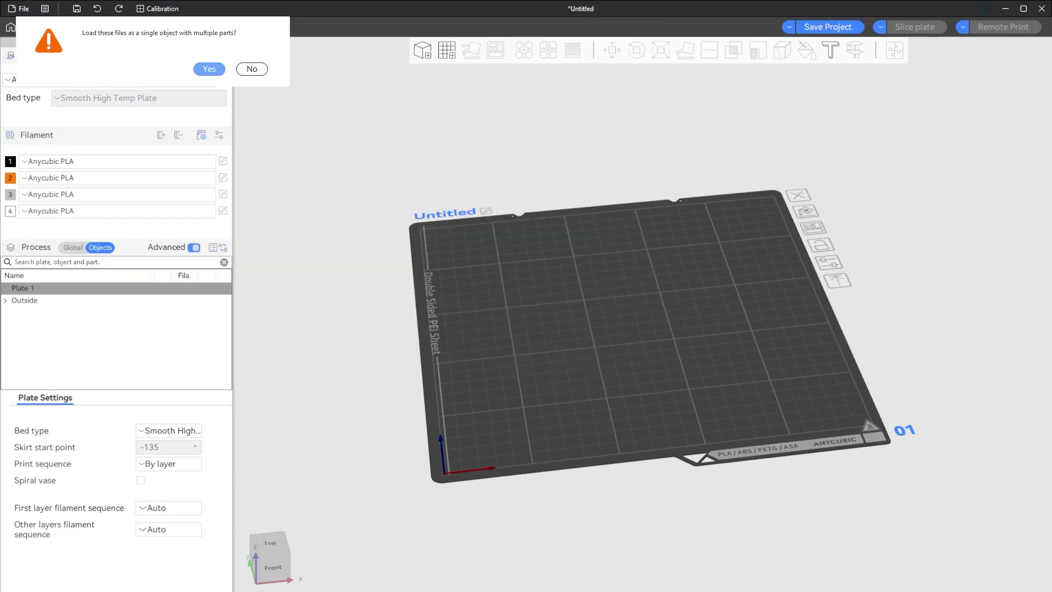
key("Return")
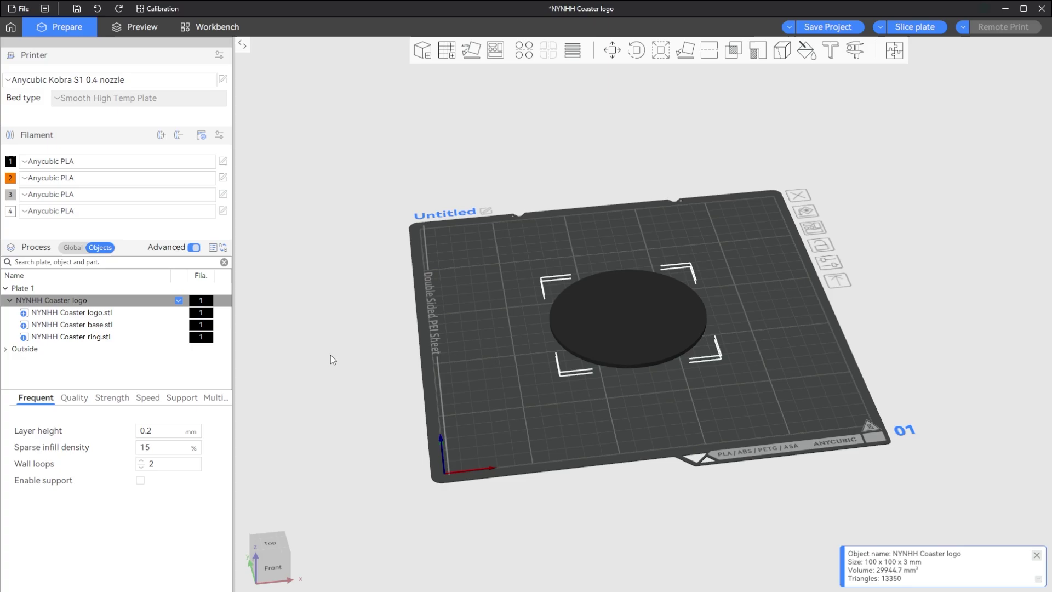
Set filament 1 to dark green and filament 2 to white.
left_click(69, 248)
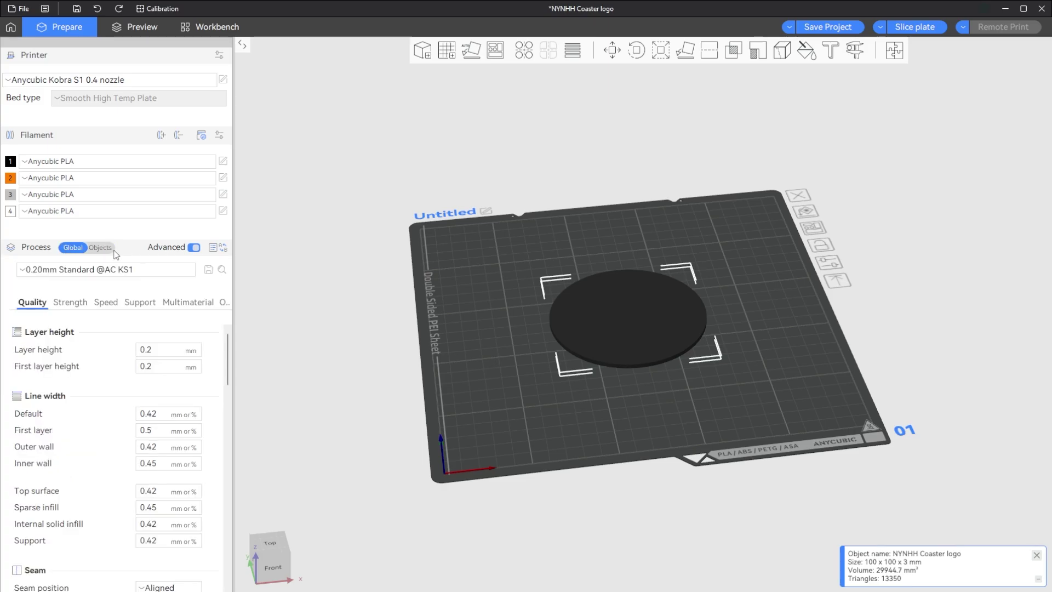
left_click(100, 249)
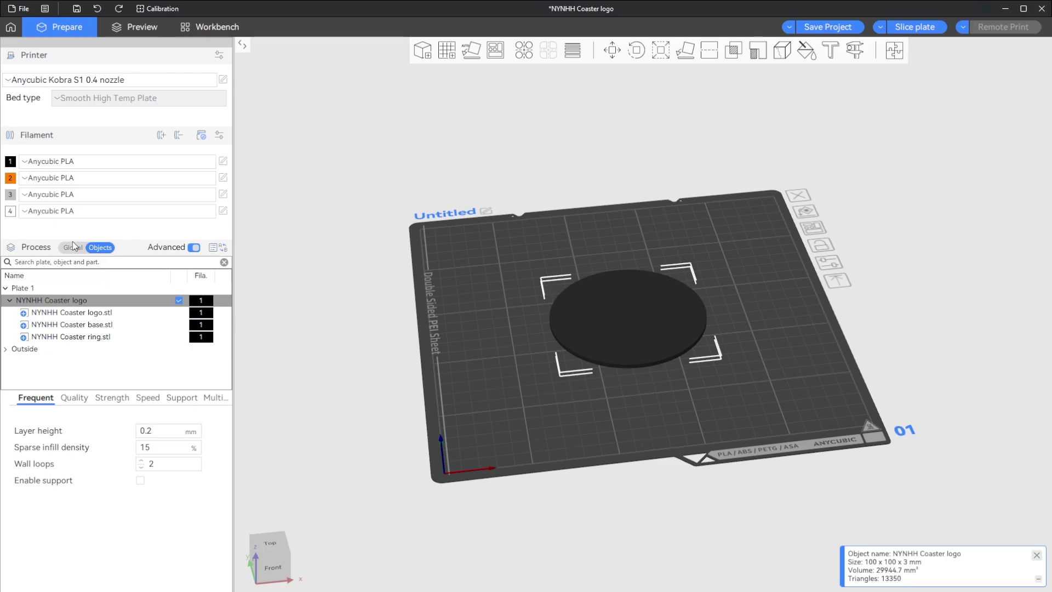
left_click(10, 161)
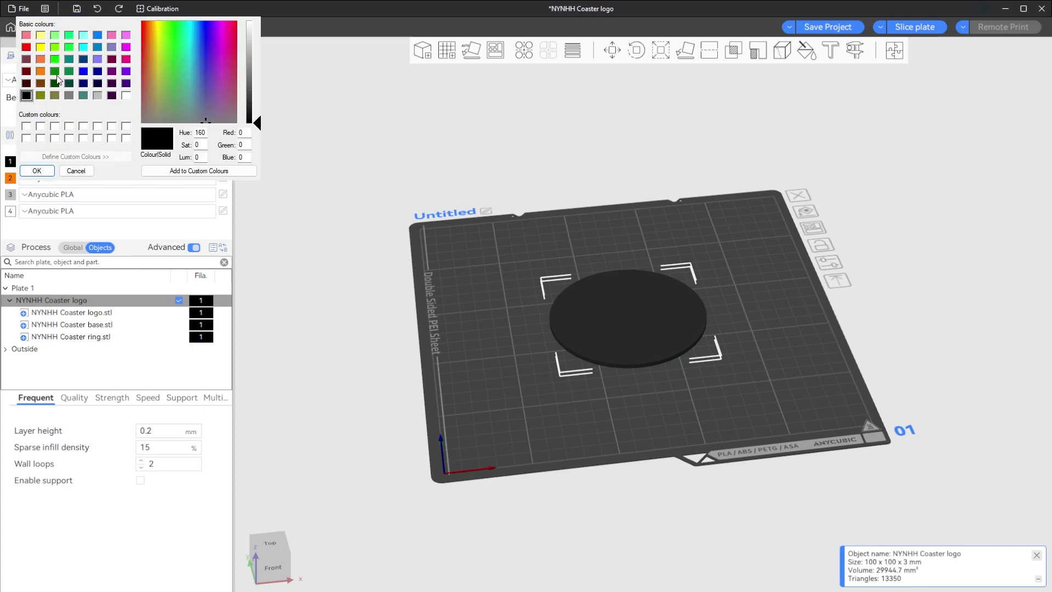
left_click(55, 72)
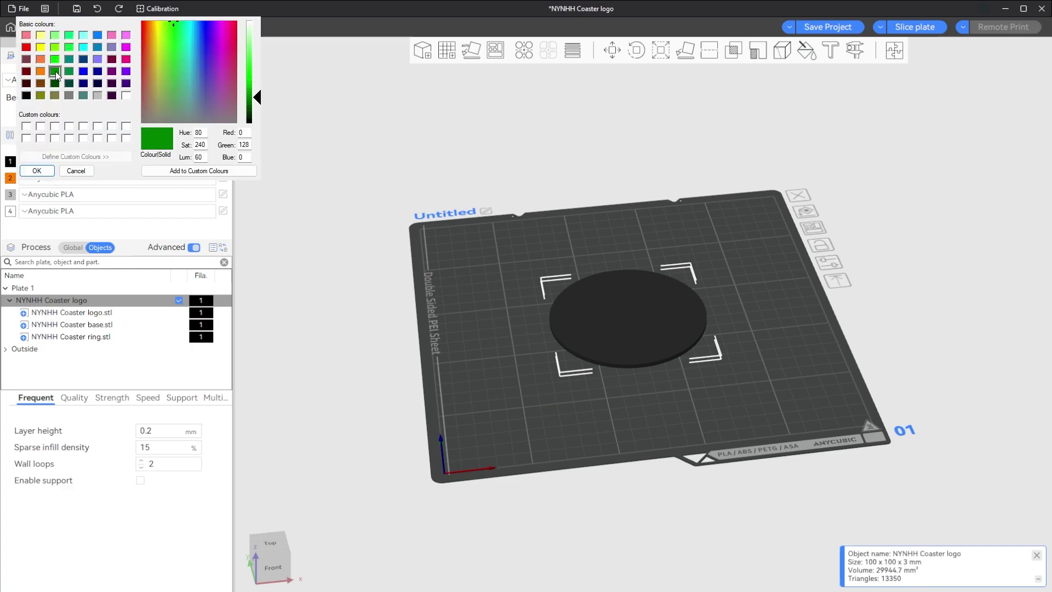
left_click(38, 171)
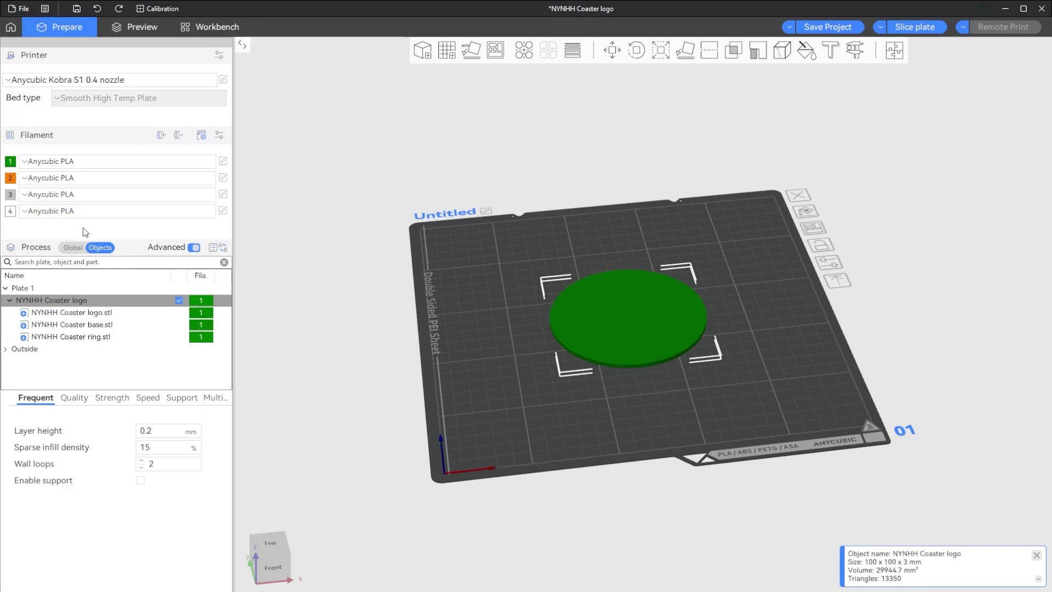
left_click(11, 179)
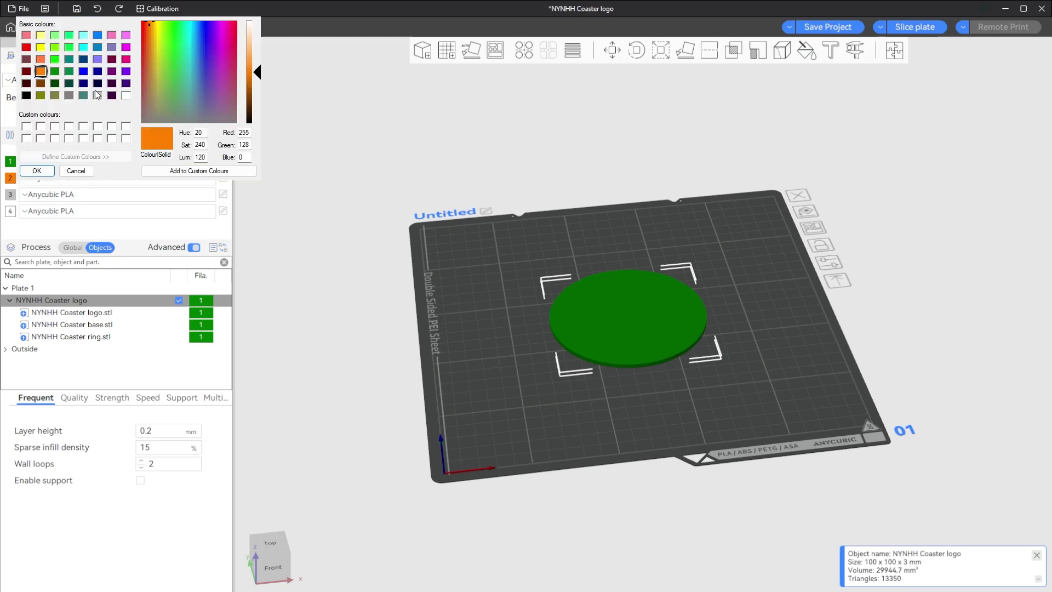
left_click(126, 96)
left_click(53, 170)
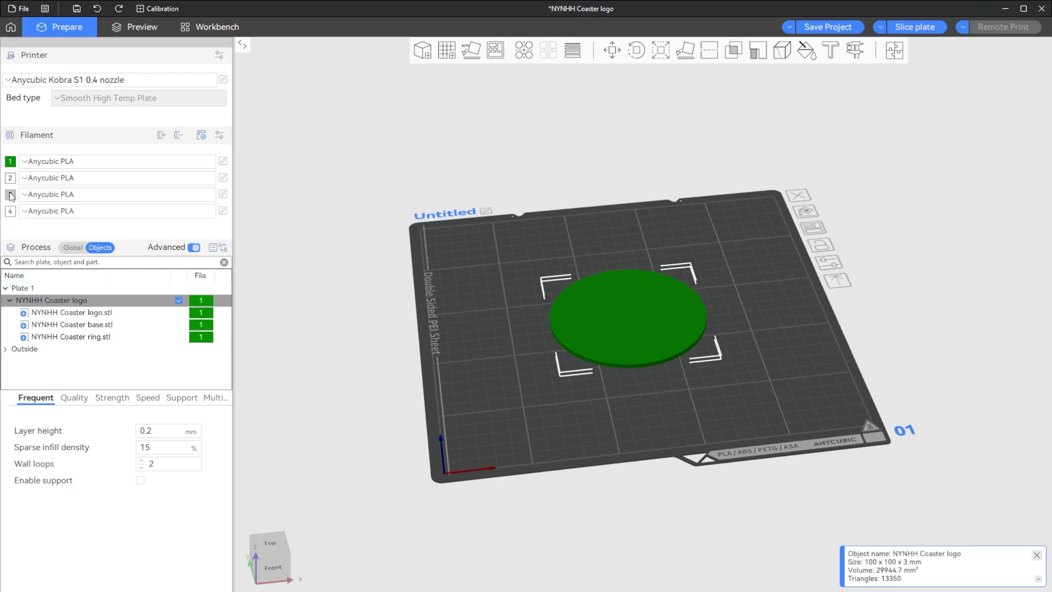
Set filament 3 to dark blue and filament 4 to magenta.
left_click(11, 195)
left_click(83, 83)
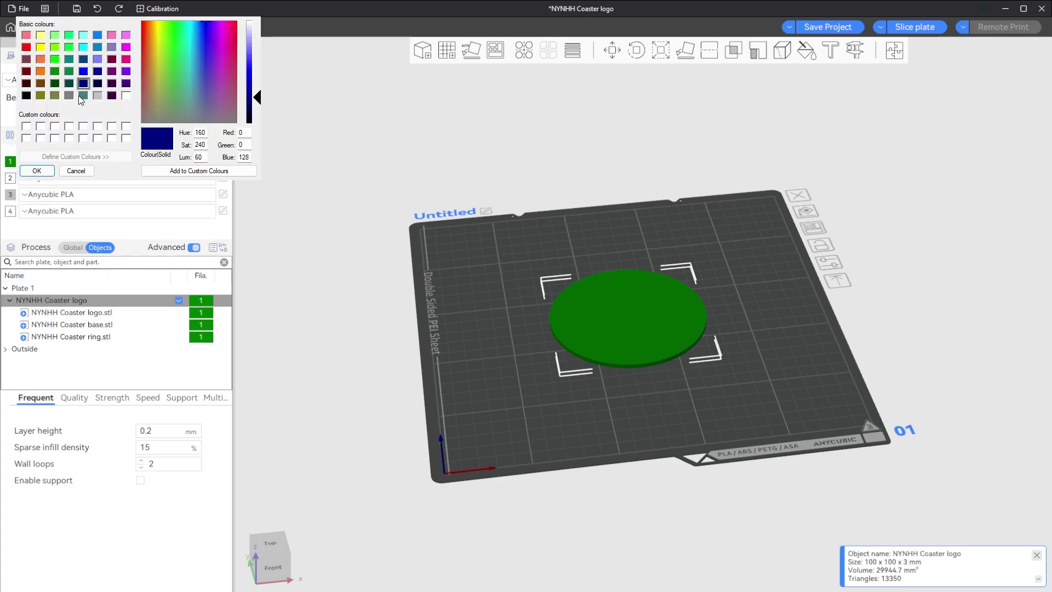
left_click(37, 171)
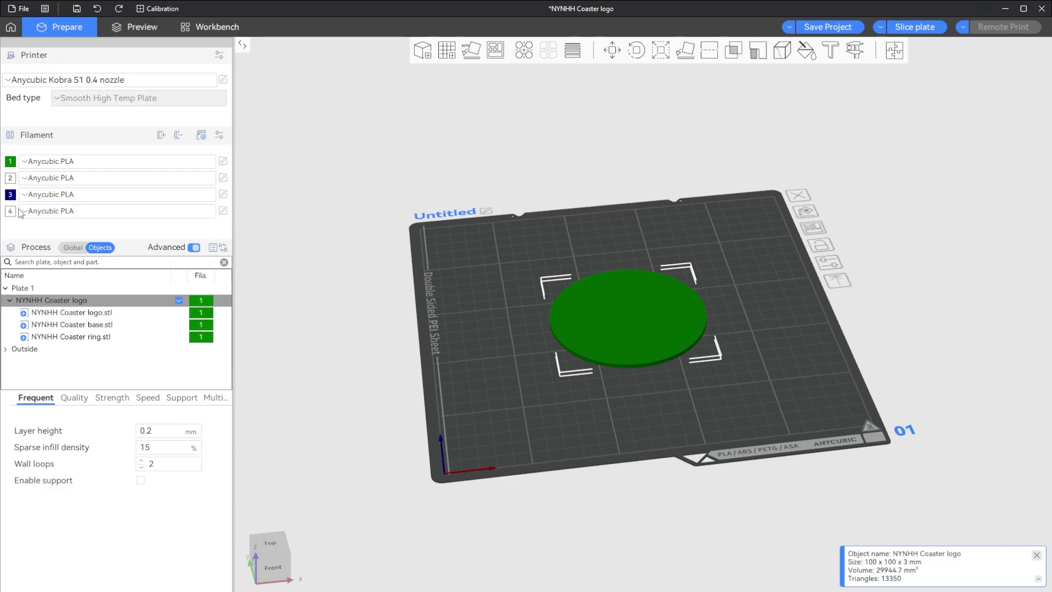
left_click(10, 177)
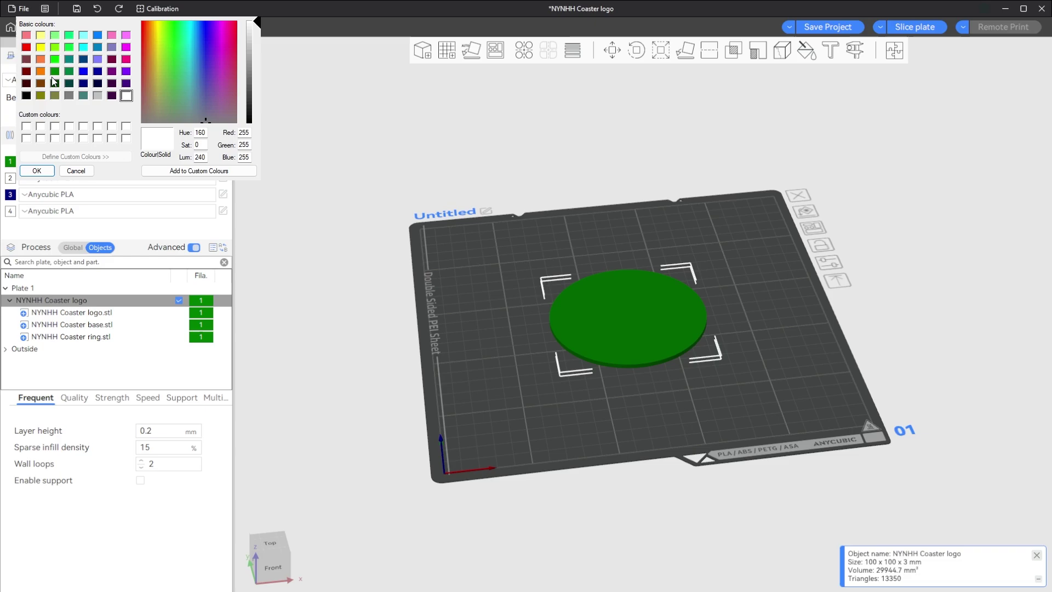
left_click(124, 37)
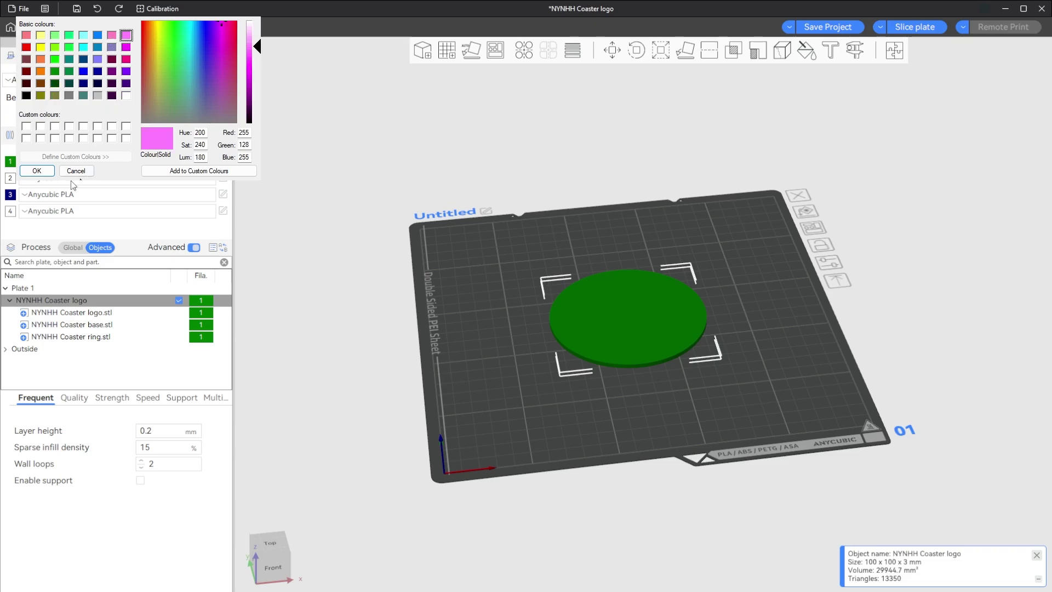
left_click(38, 171)
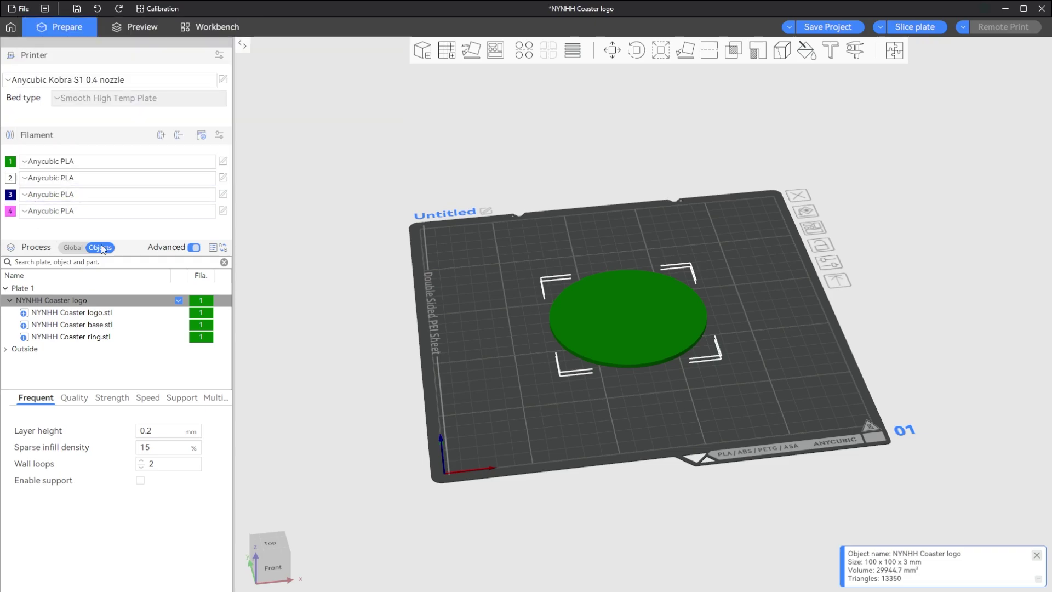
Assign white filament 2 to the logo and ring parts.
left_click(98, 314)
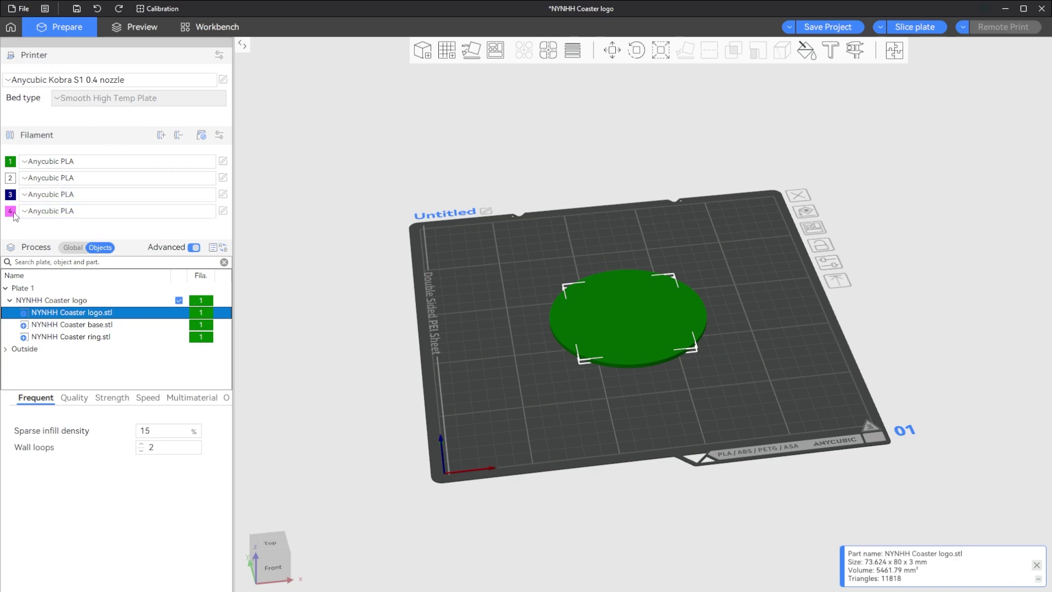
left_click(199, 305)
left_click(199, 334)
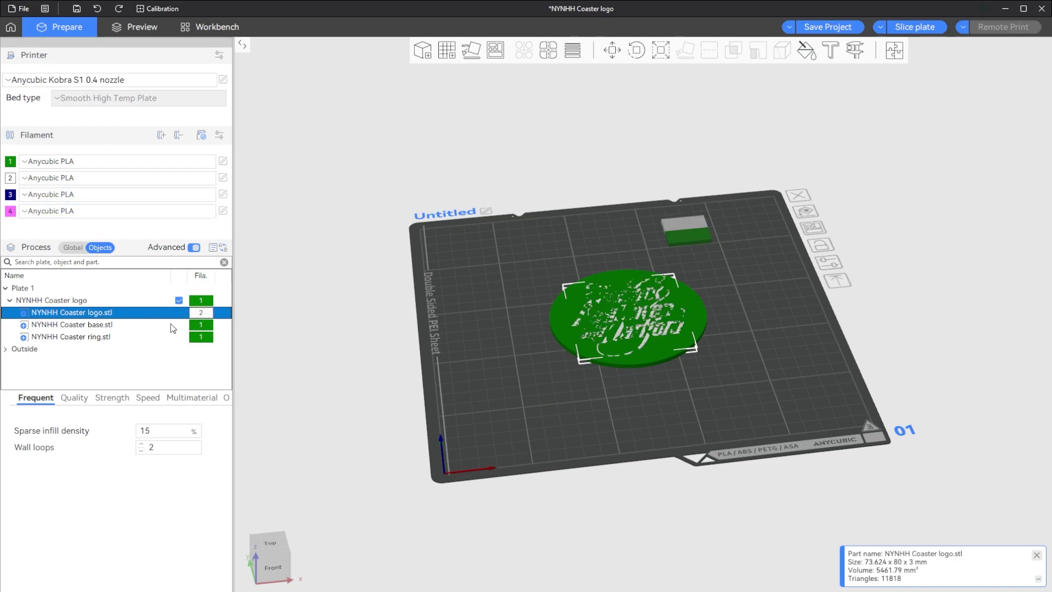
left_click(102, 337)
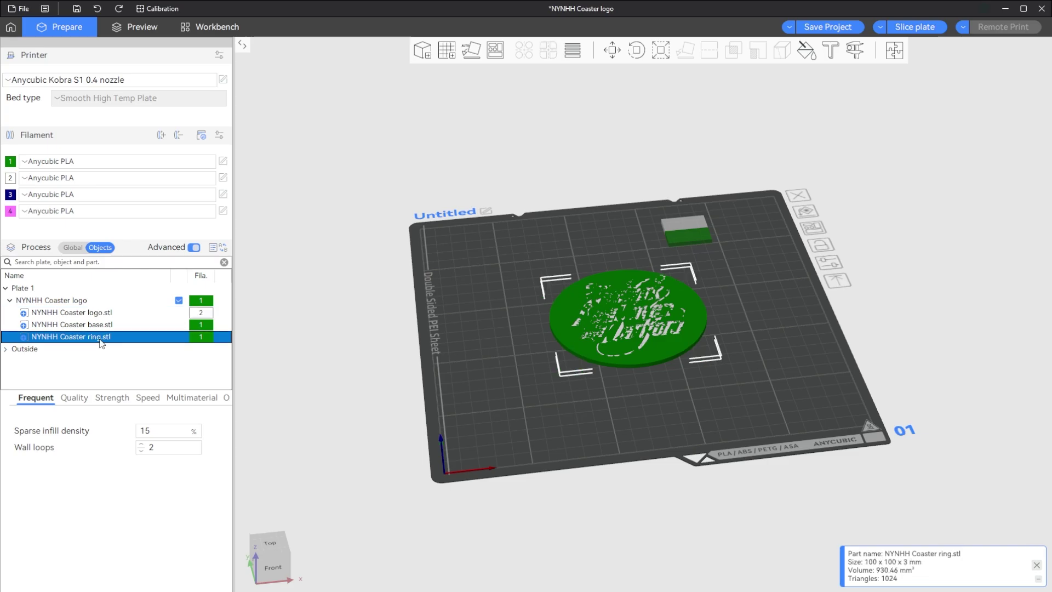
key("3")
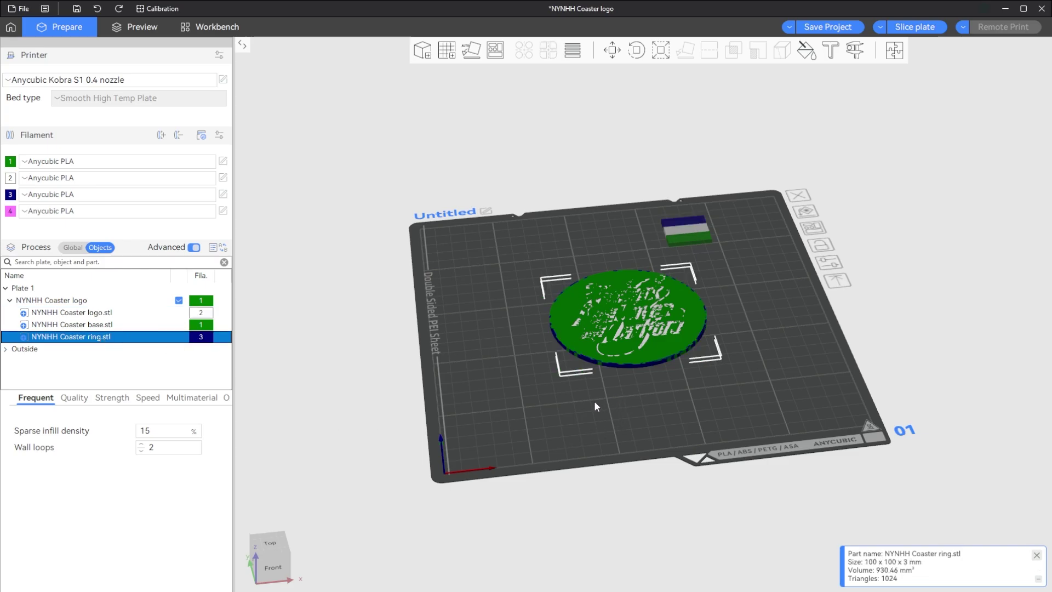
key("2")
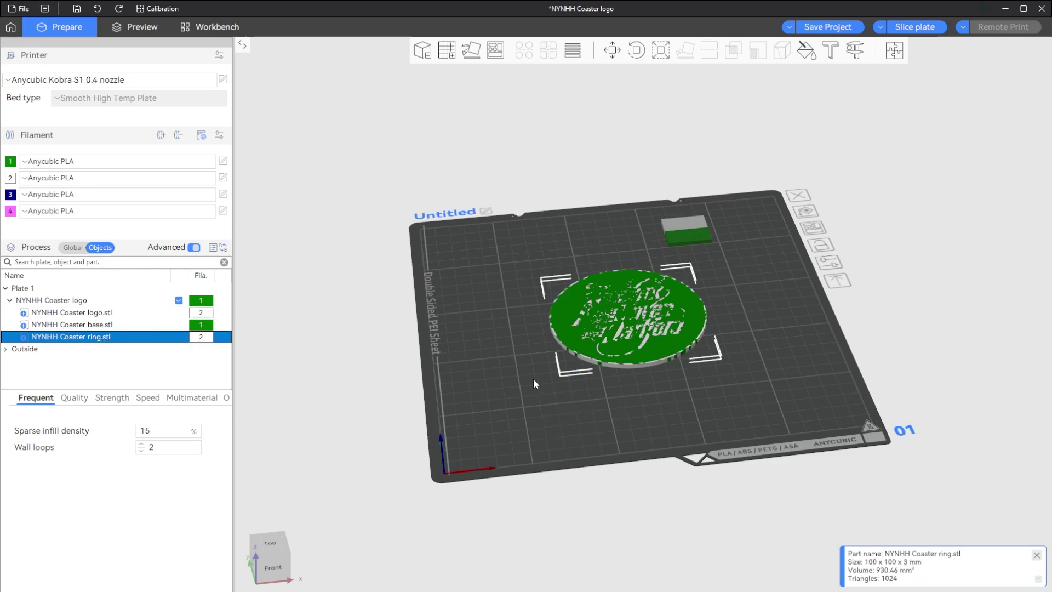
left_click(583, 467)
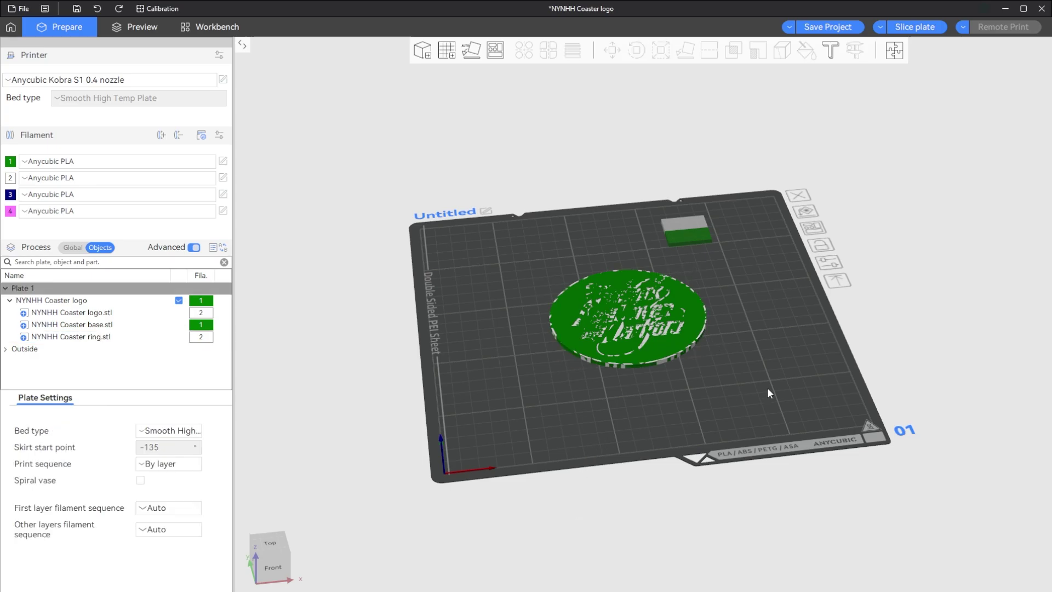
Slice the plate, reordering the base part in the list and re-slicing (2h3m, 23.38 g).
left_click(914, 26)
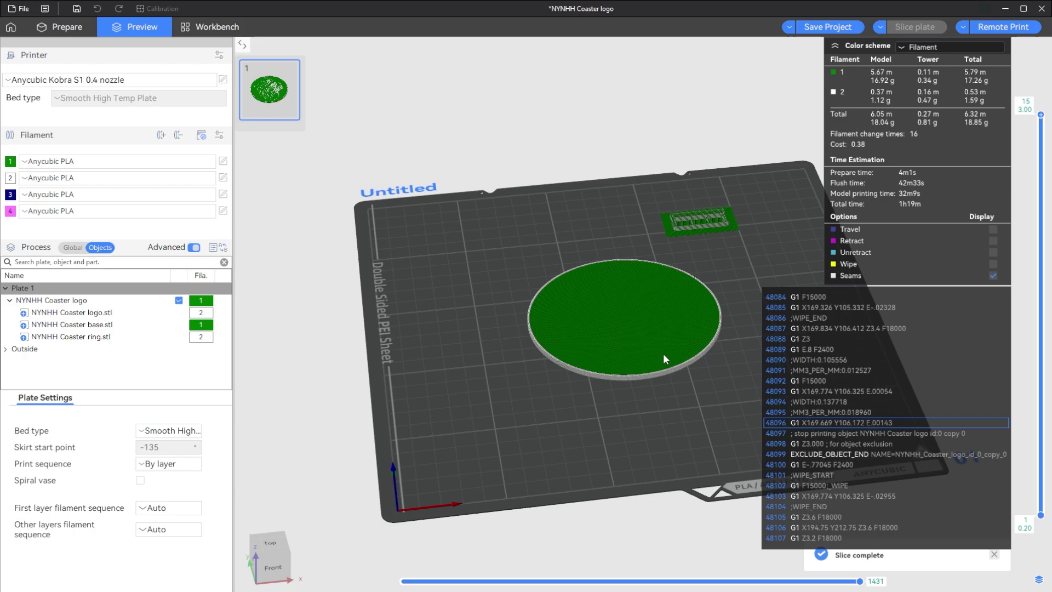
left_click_drag(663, 354, 614, 387)
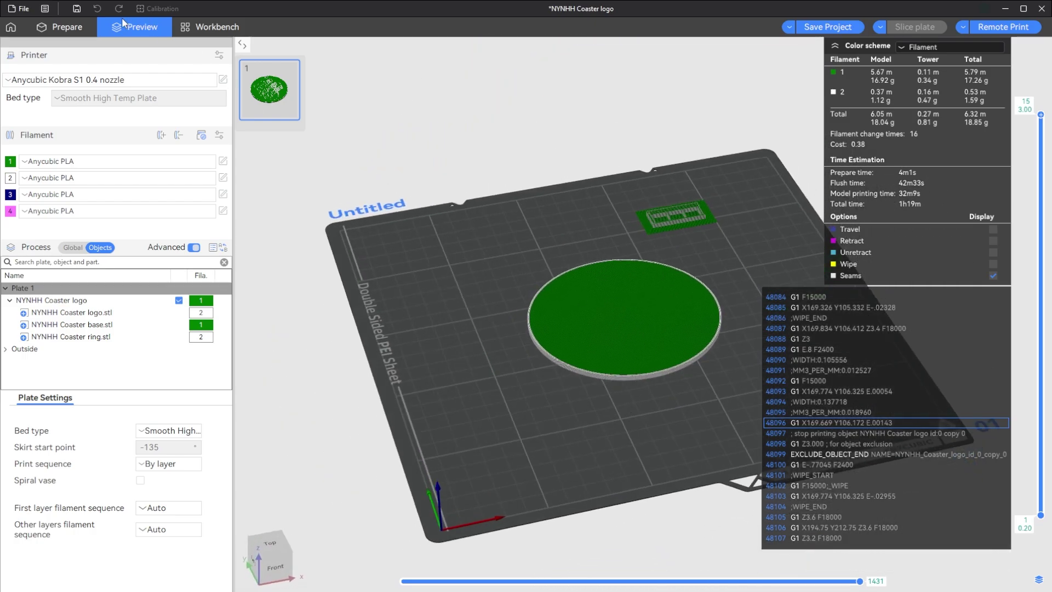
left_click(80, 24)
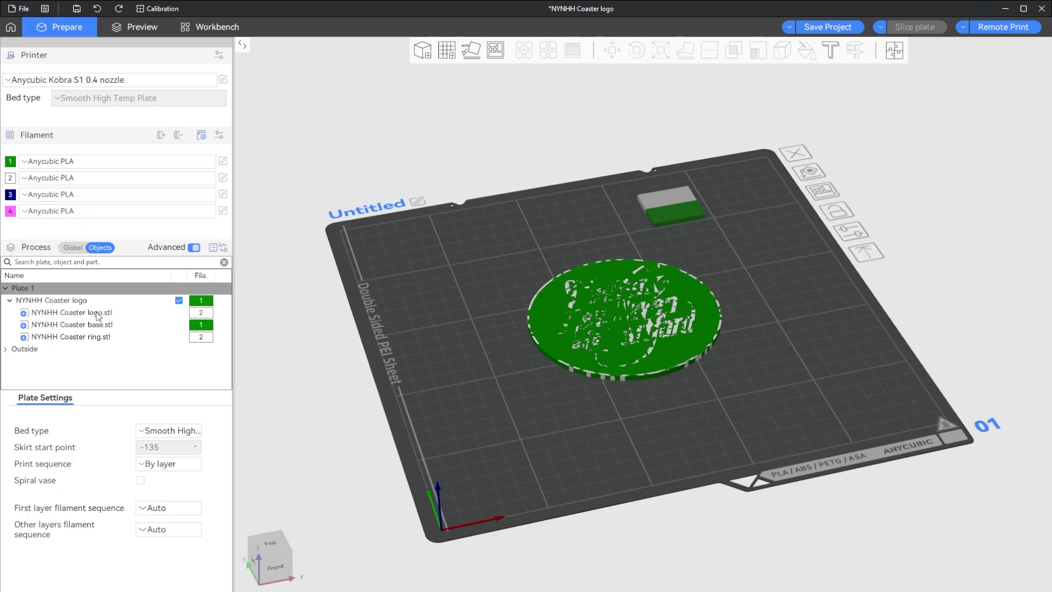
mouse_move(108, 326)
left_mouse_down()
mouse_move(107, 314)
mouse_move(111, 343)
left_mouse_up()
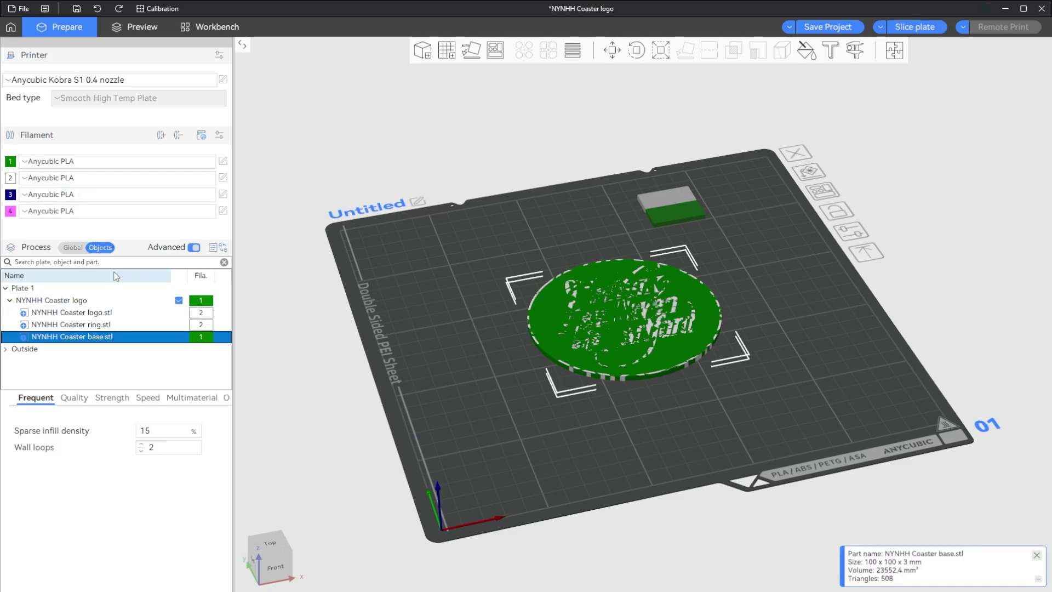
left_click(914, 26)
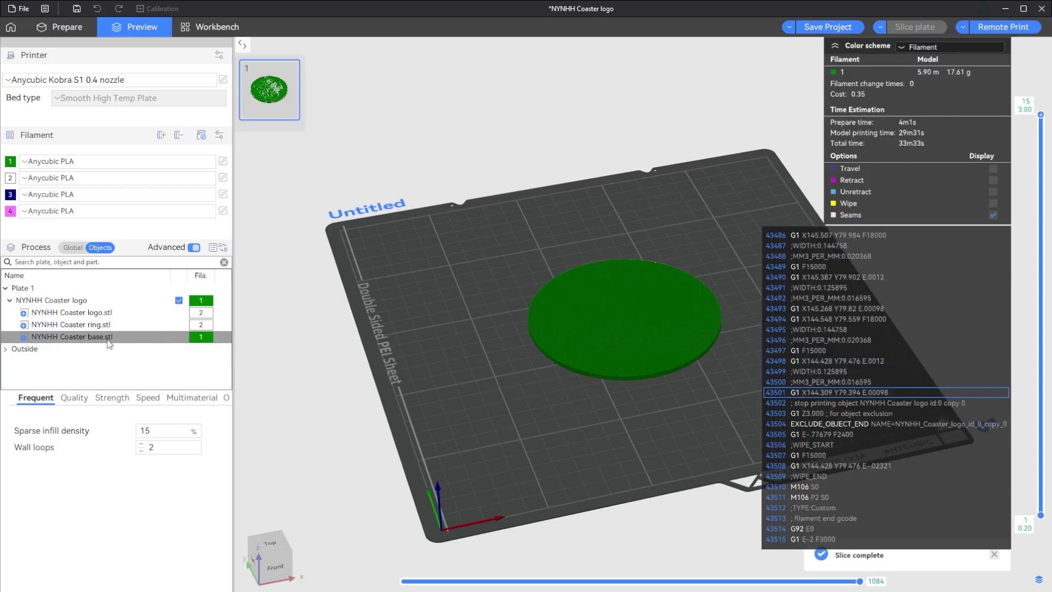
left_click_drag(109, 343, 115, 306)
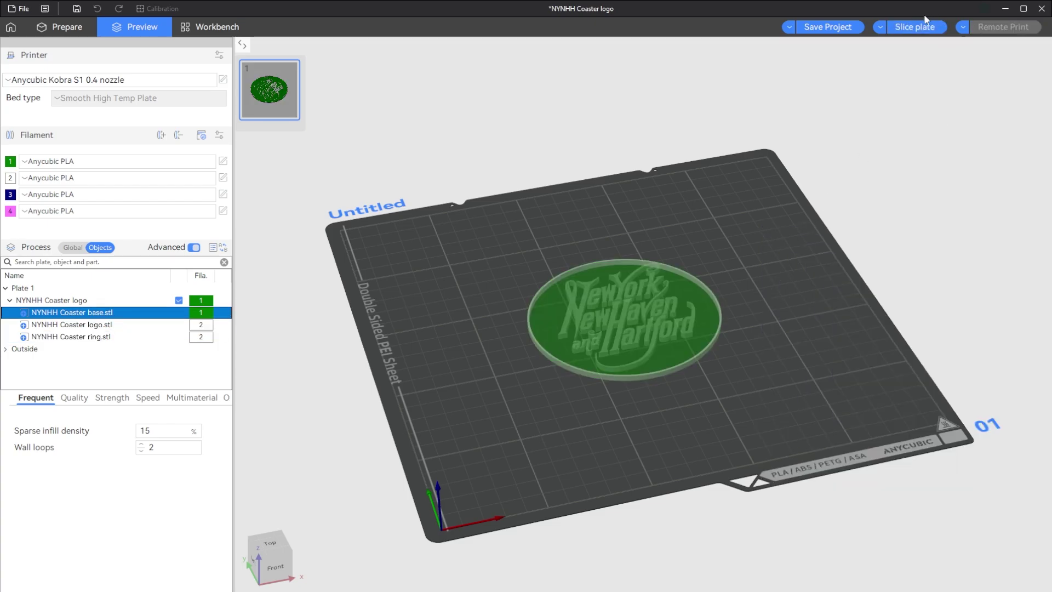
left_click(904, 28)
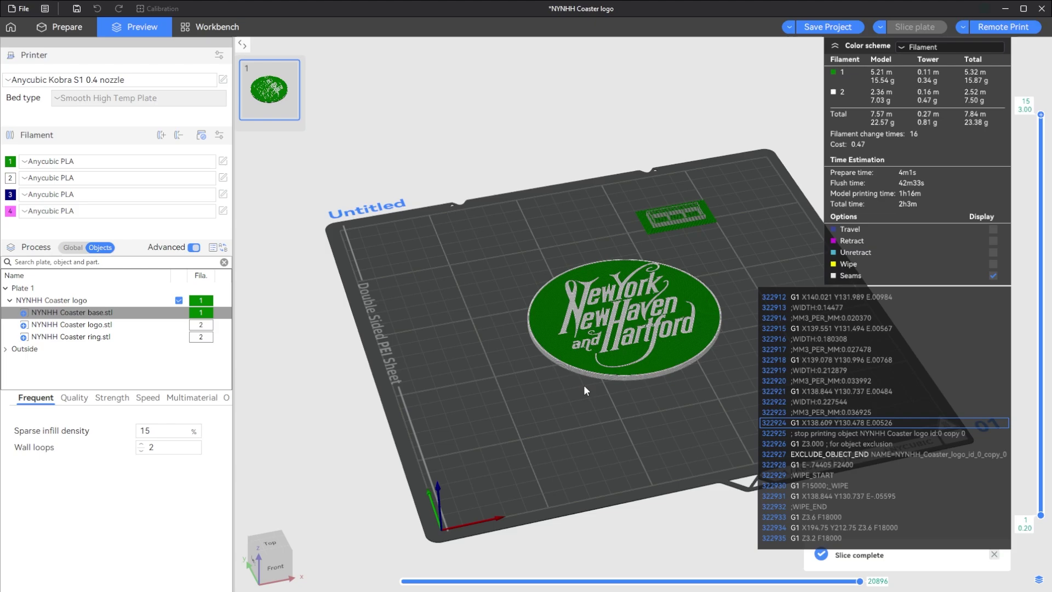
scroll(563, 512, "up", 3)
mouse_move(563, 512)
left_mouse_down()
mouse_move(564, 500)
mouse_move(577, 508)
left_mouse_up()
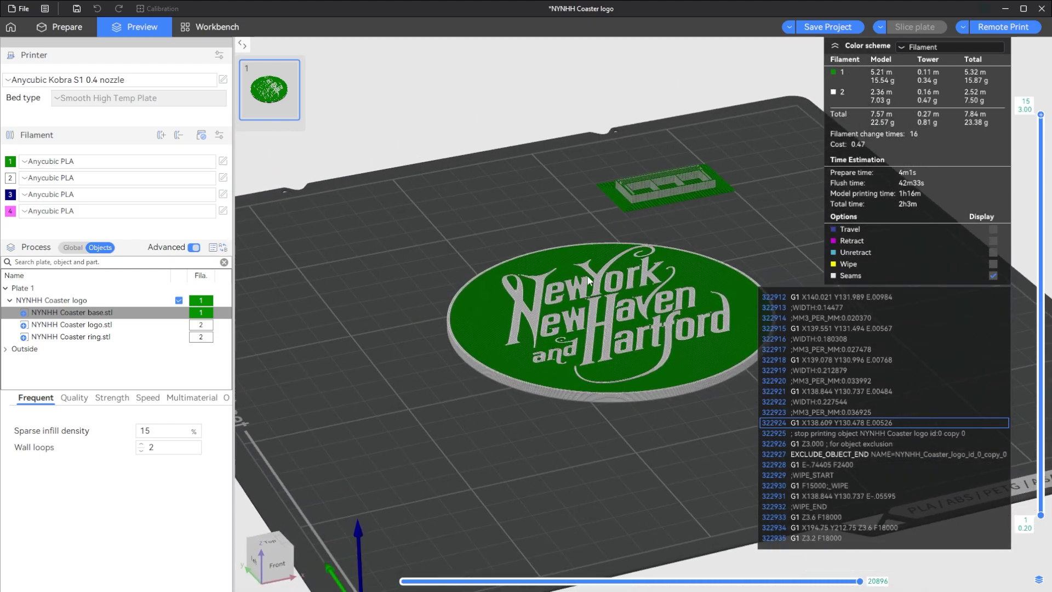
scroll(667, 461, "down", 4)
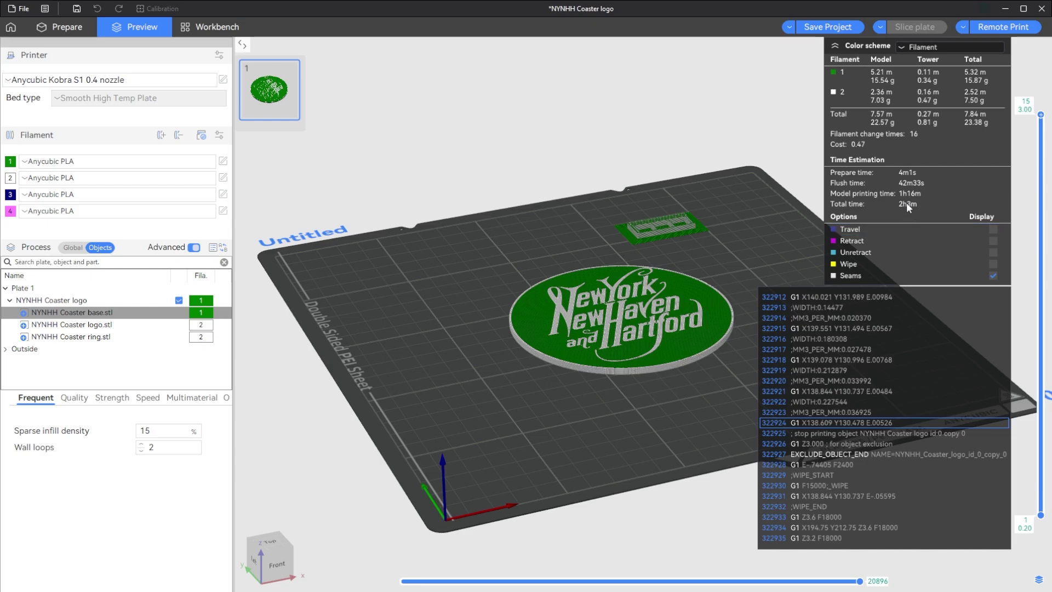
scroll(625, 342, "up", 5)
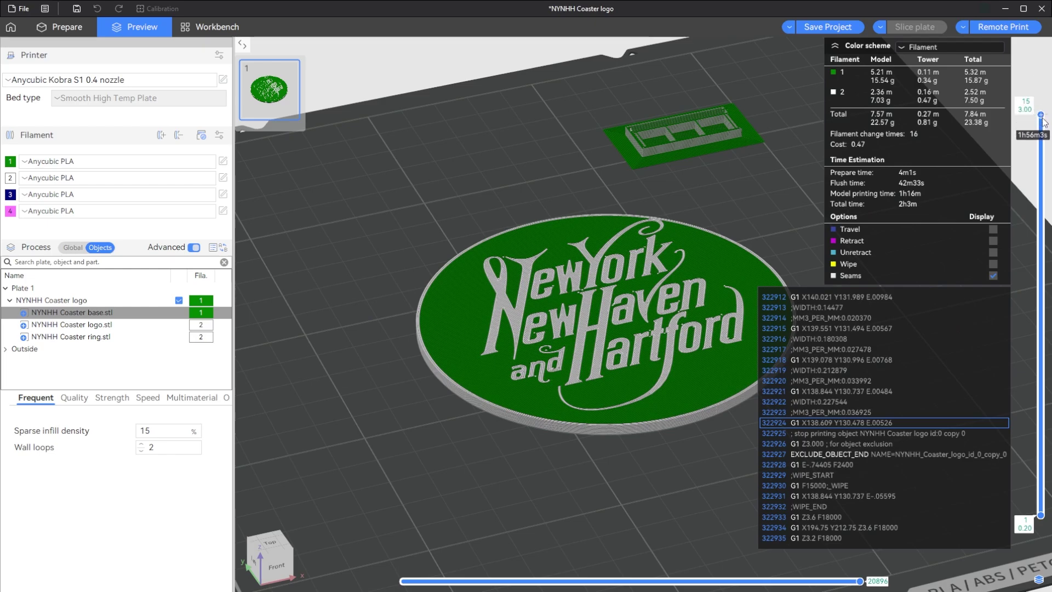
scroll(1043, 142, "down", 3)
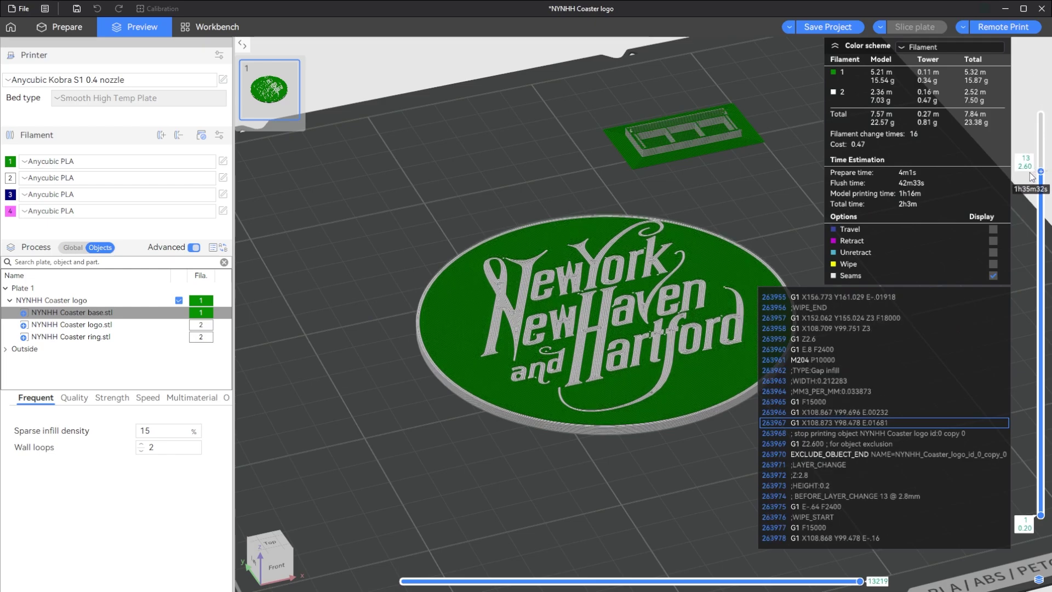
left_click_drag(1017, 209, 1040, 115)
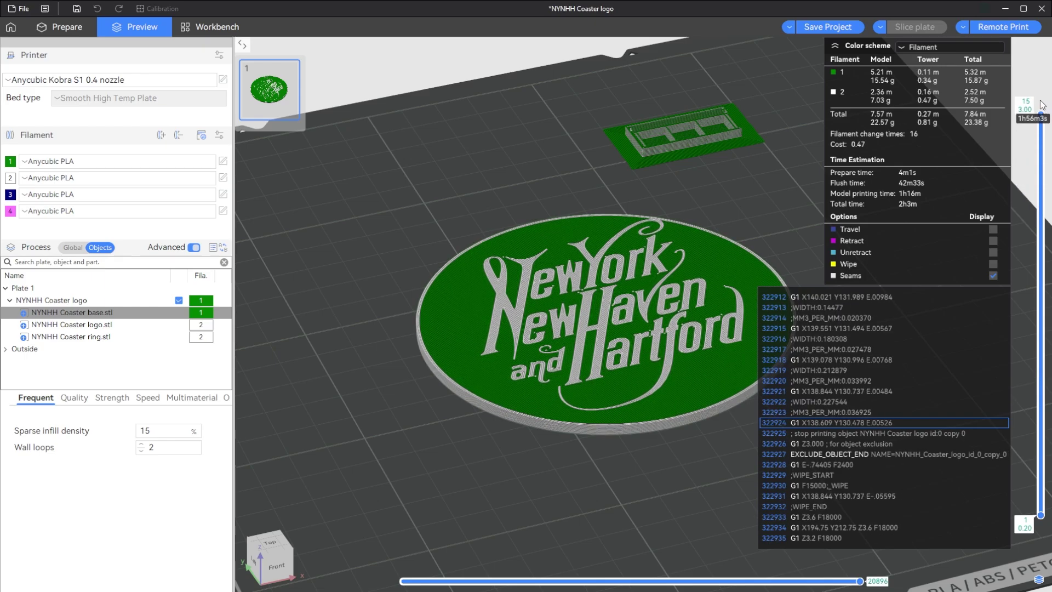
scroll(665, 238, "down", 3)
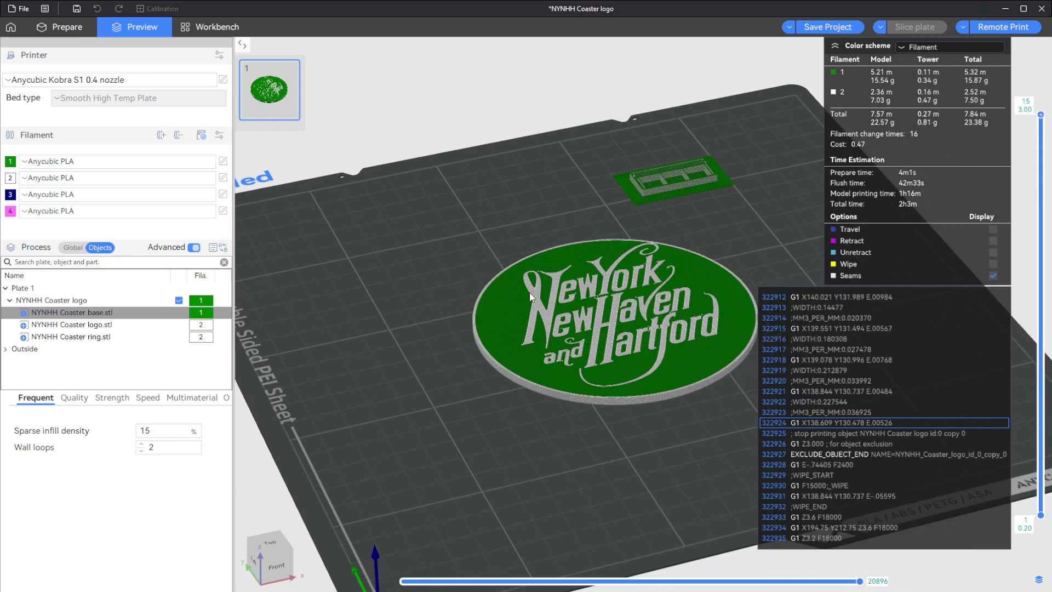
scroll(499, 326, "down", 3)
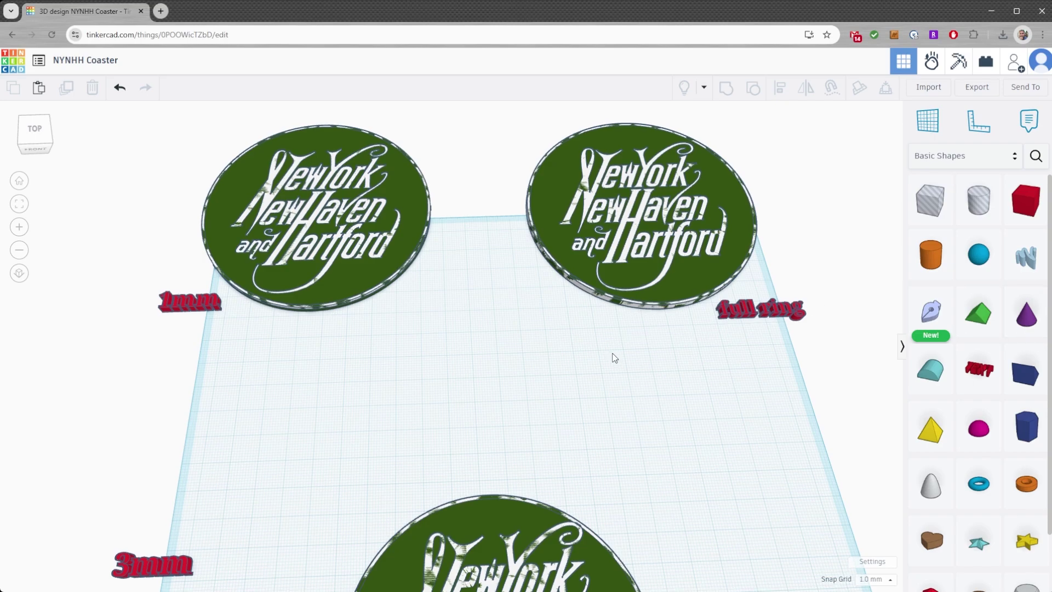
middle_click_drag(612, 357, 633, 458)
scroll(478, 408, "up", 2)
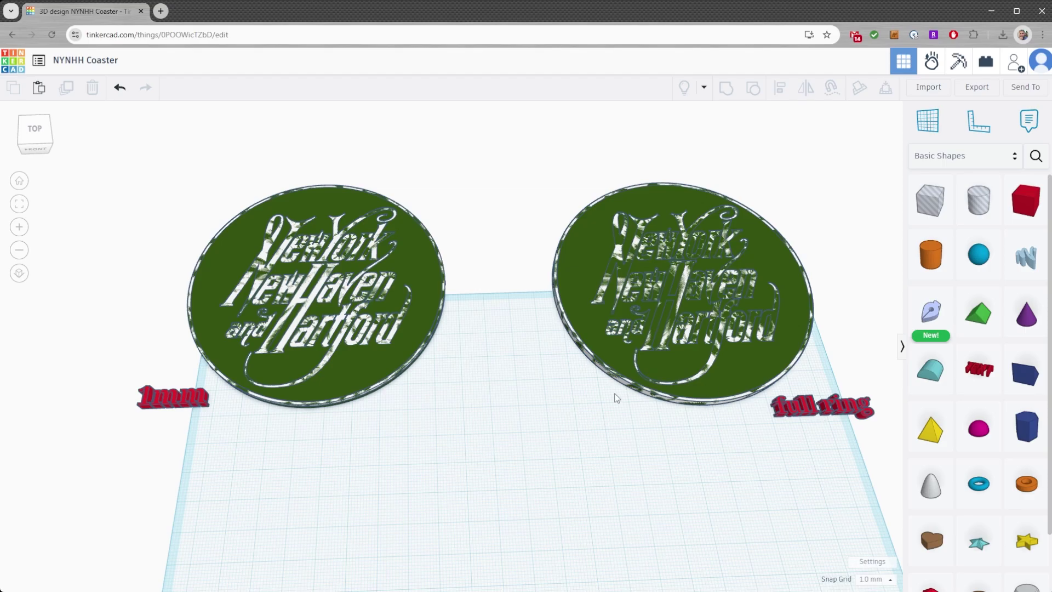
middle_click_drag(476, 453, 477, 437)
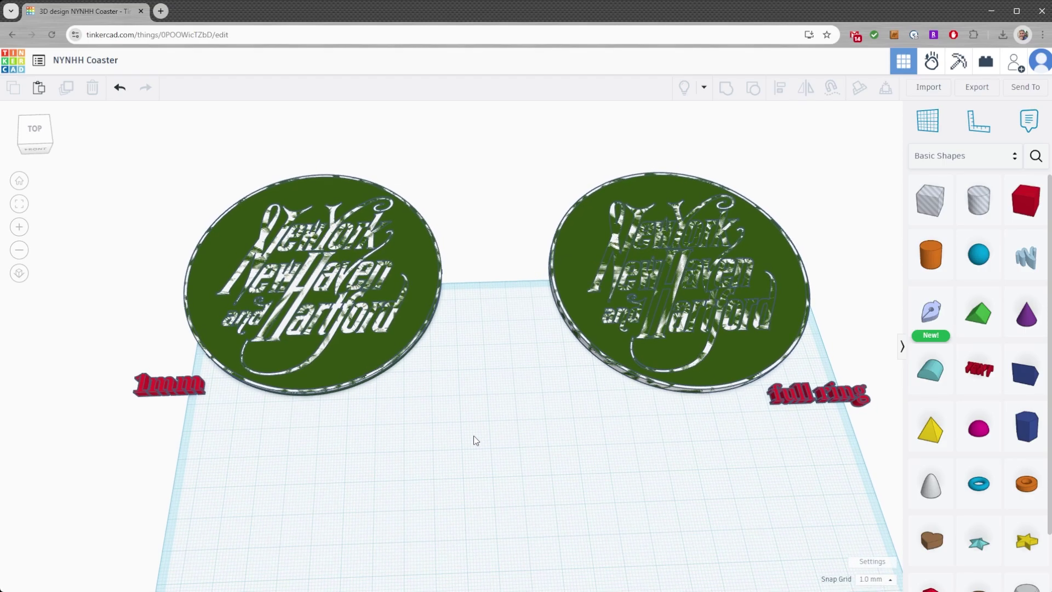
right_click_drag(476, 440, 484, 361)
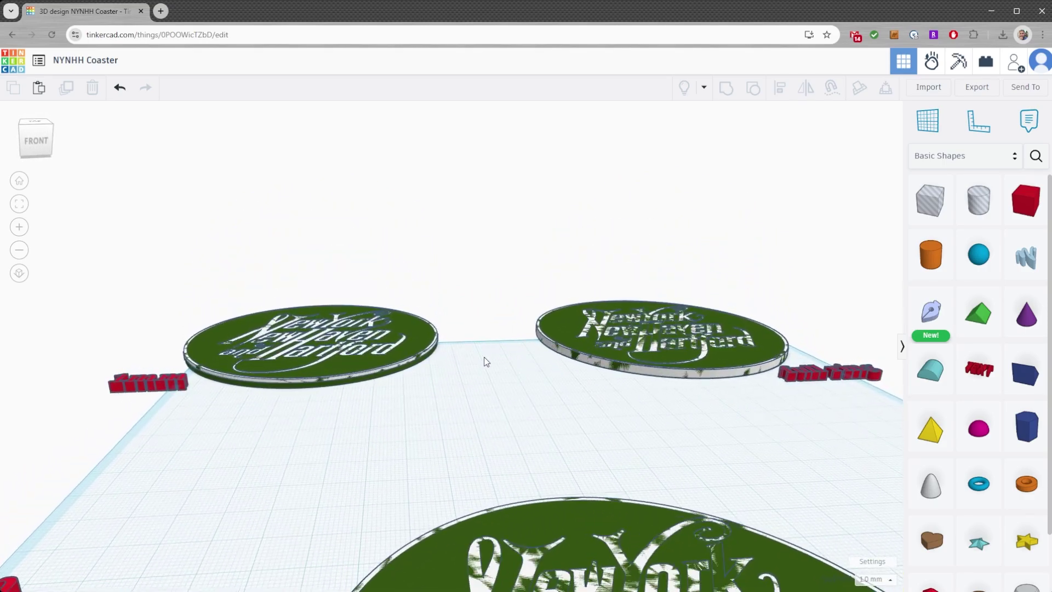
scroll(484, 361, "up", 2)
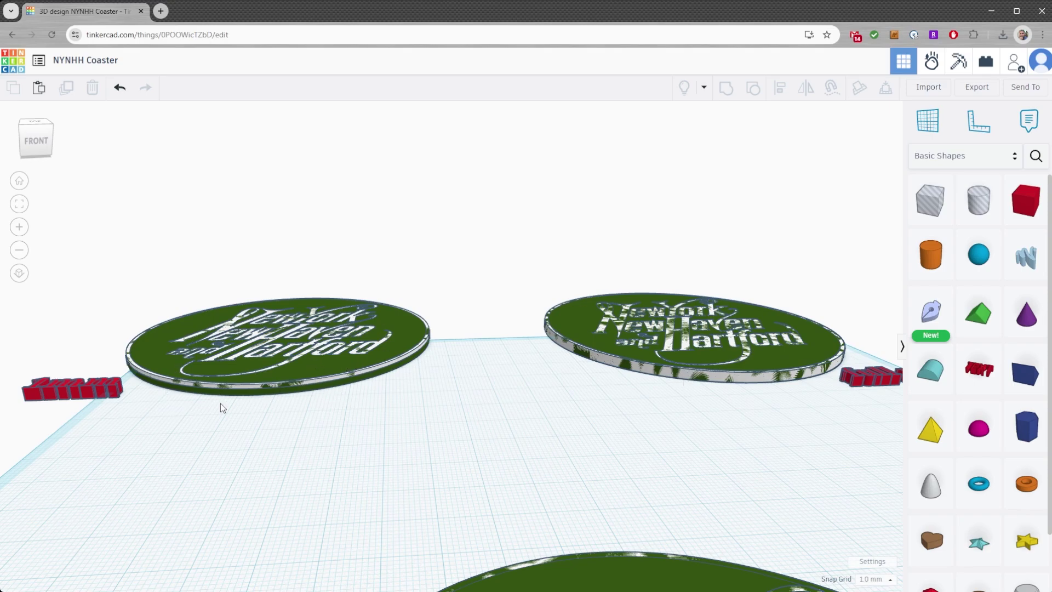
right_click_drag(268, 427, 231, 328)
left_click(232, 272)
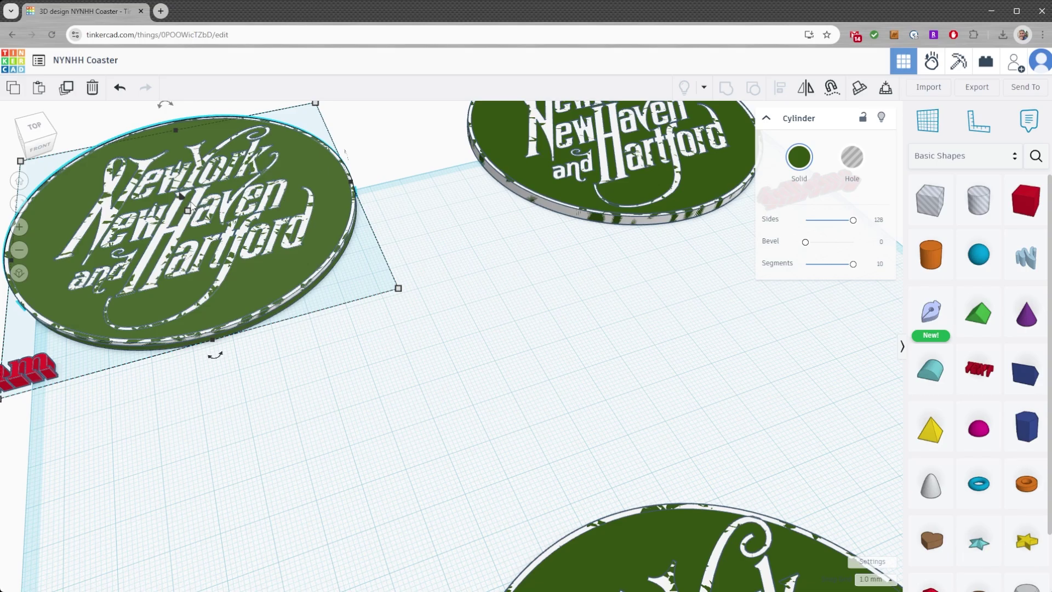
left_click(233, 328, "shift")
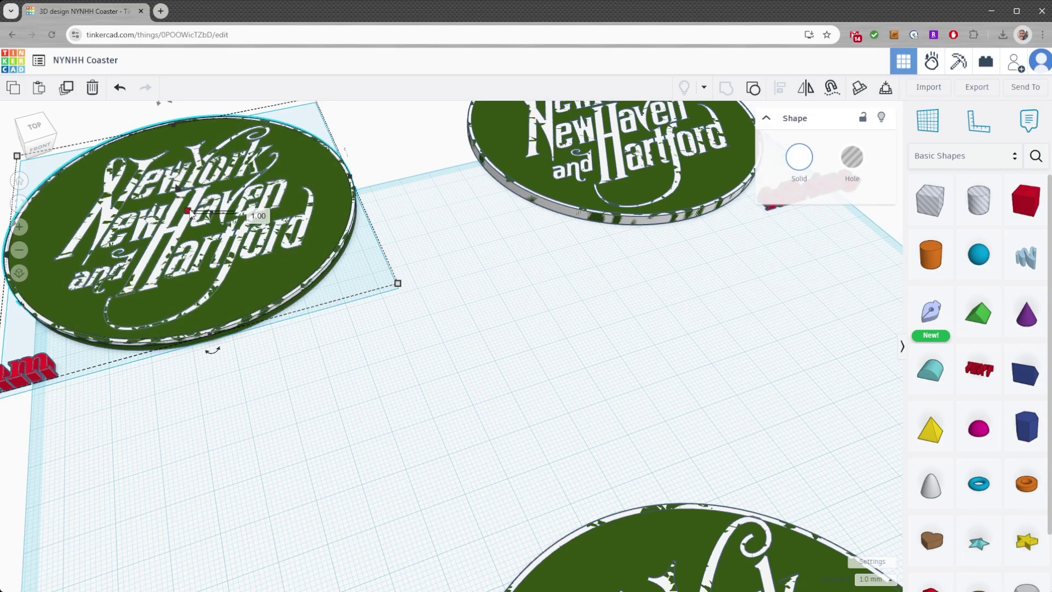
right_click_drag(324, 453, 276, 302)
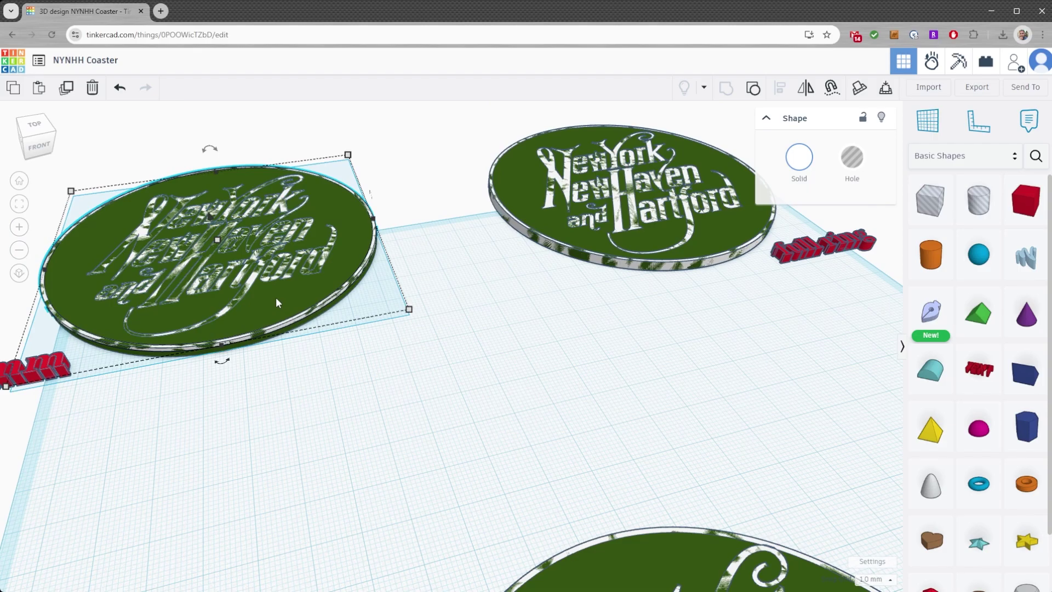
left_click(253, 282)
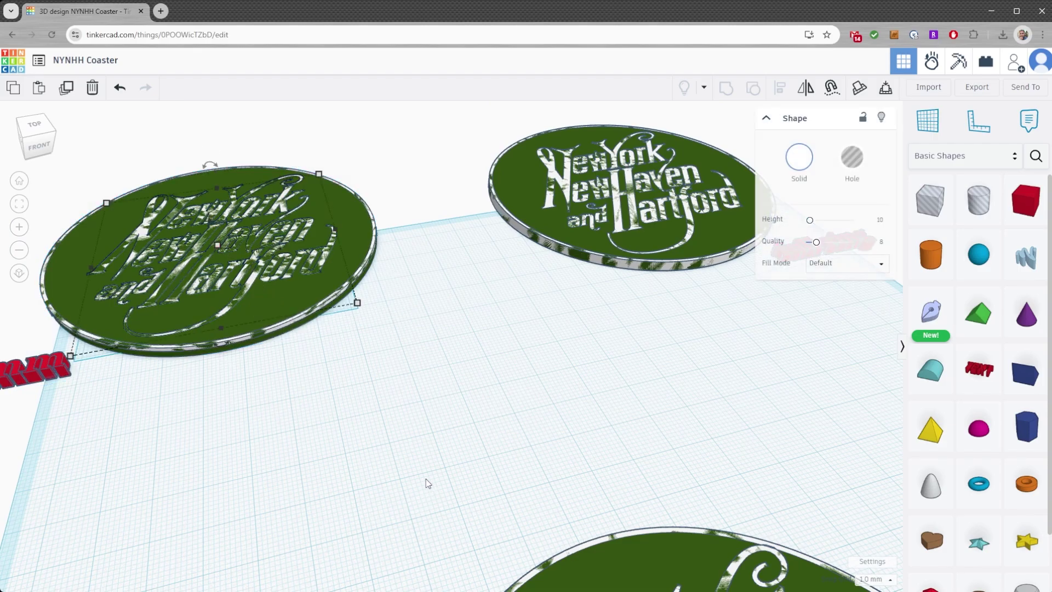
left_click(436, 417)
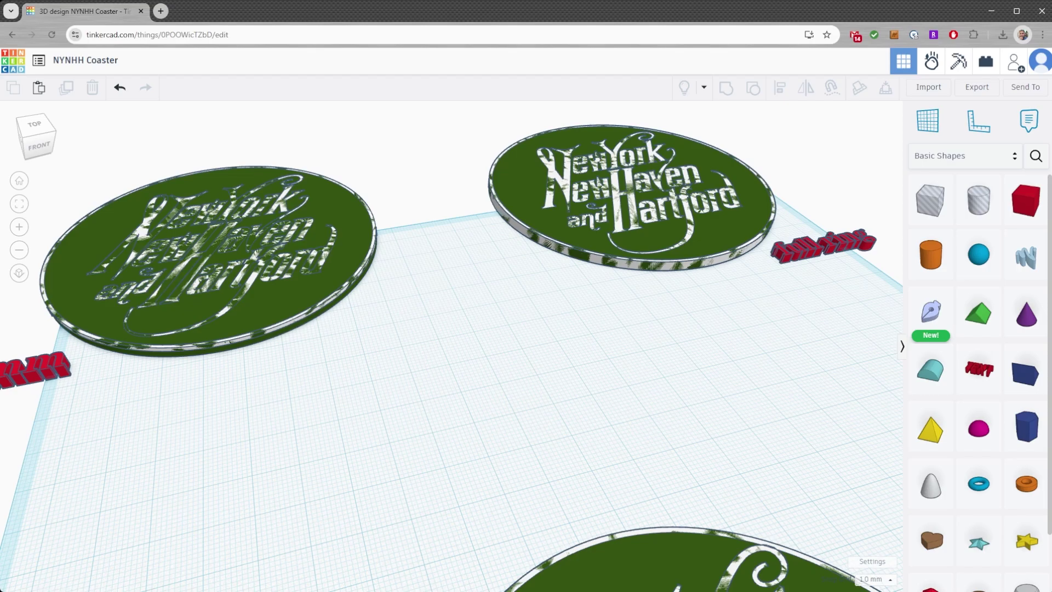
Inspect the left coaster from a near top-down view, then switch to Anycubic Slicer Next.
left_click(209, 215)
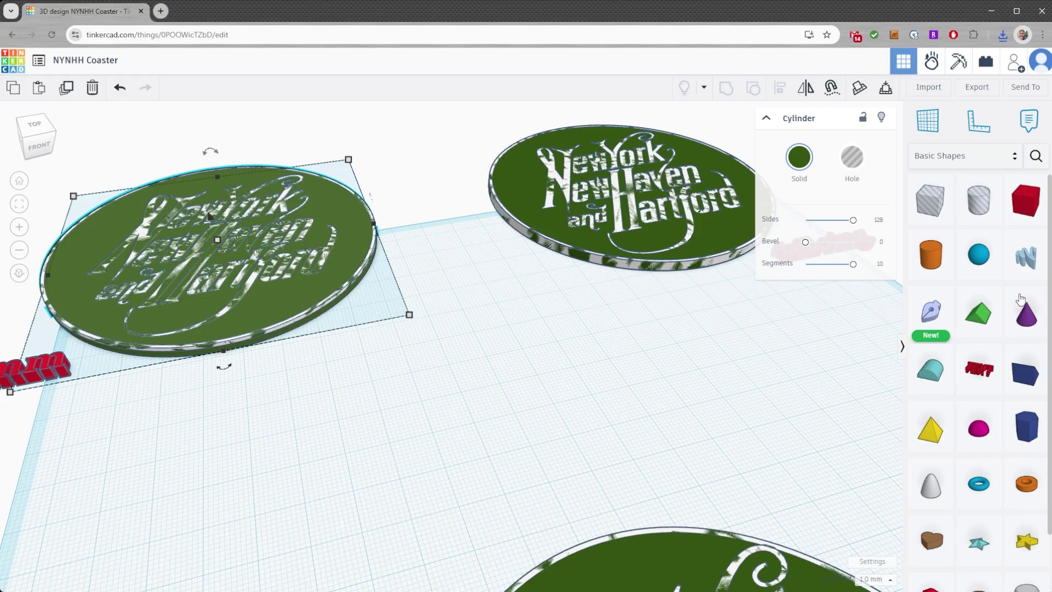
right_click_drag(667, 387, 607, 406)
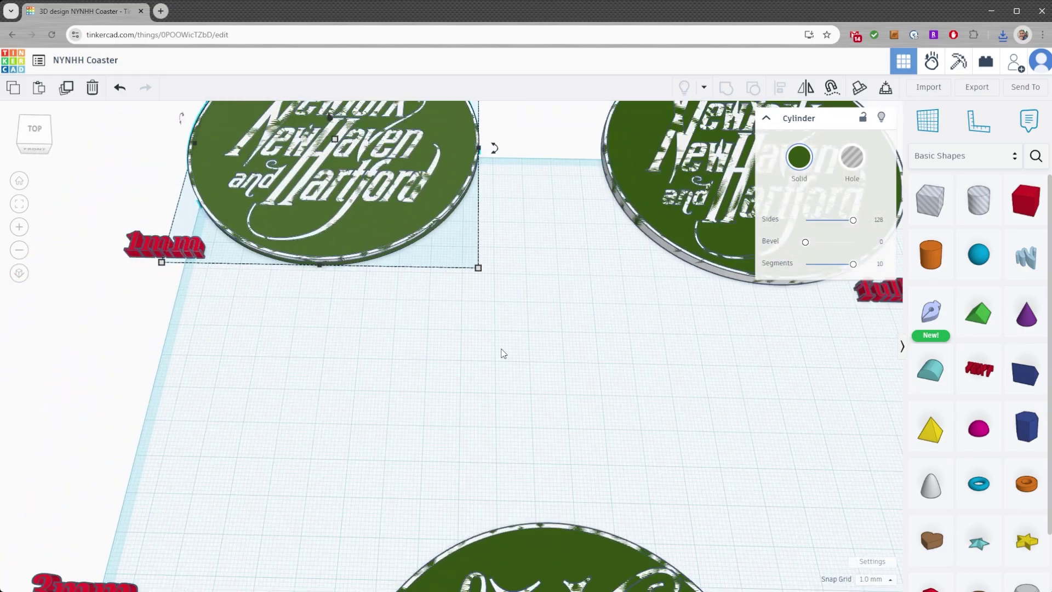
left_click(561, 345)
right_click_drag(561, 345, 593, 546)
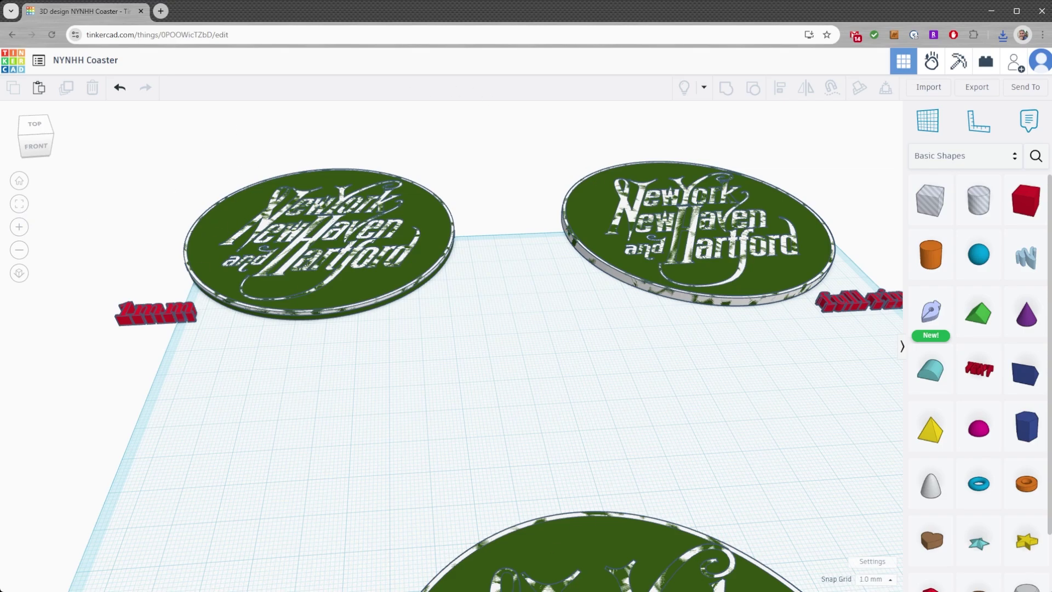
key("alt+Tab")
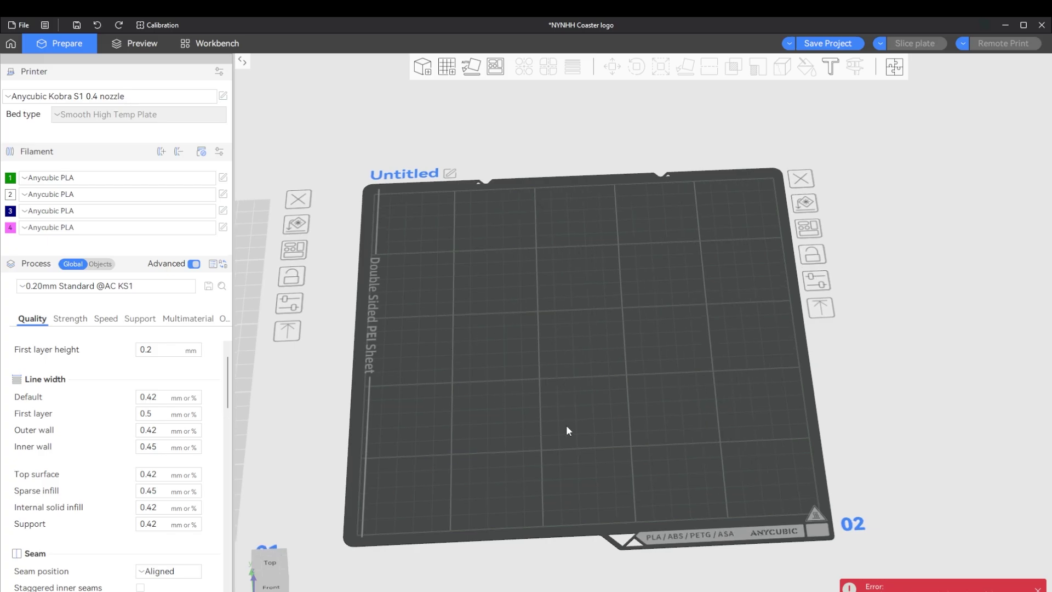
Import NYNHH Coaster base 2, logo 1mm and 1mm ring as one multi-part object.
mouse_move(570, 419)
left_mouse_down()
mouse_move(560, 410)
mouse_move(570, 420)
left_mouse_up()
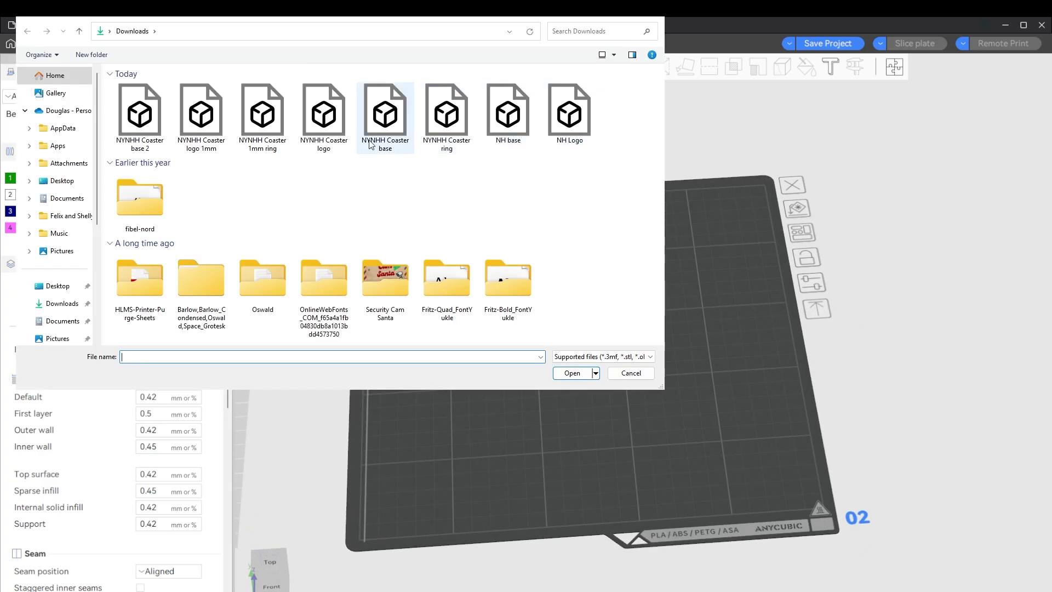
left_click(156, 120)
left_click(204, 122, "ctrl")
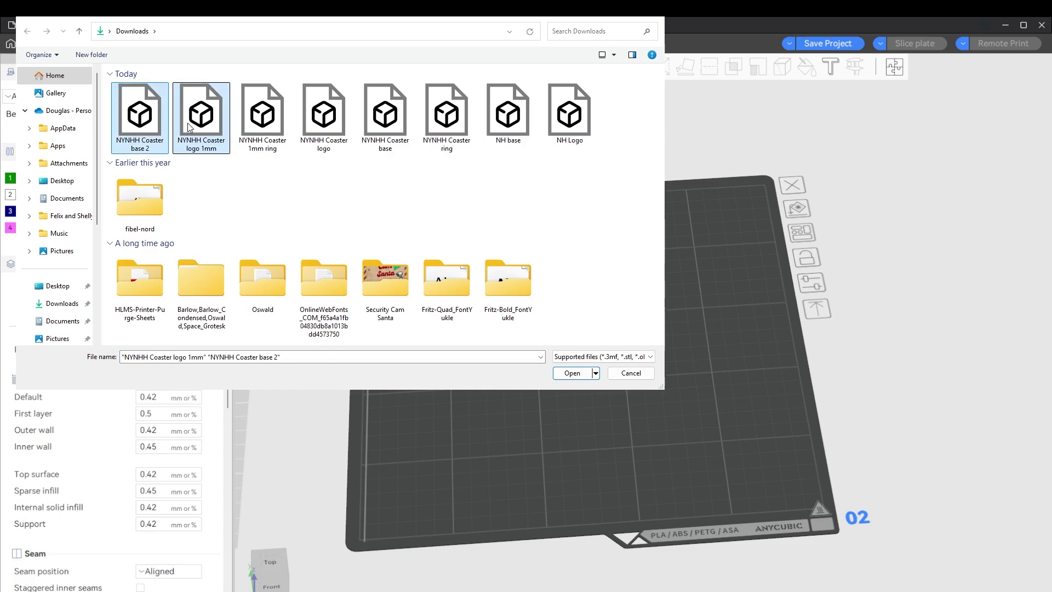
left_click(266, 123, "ctrl")
left_click(569, 373)
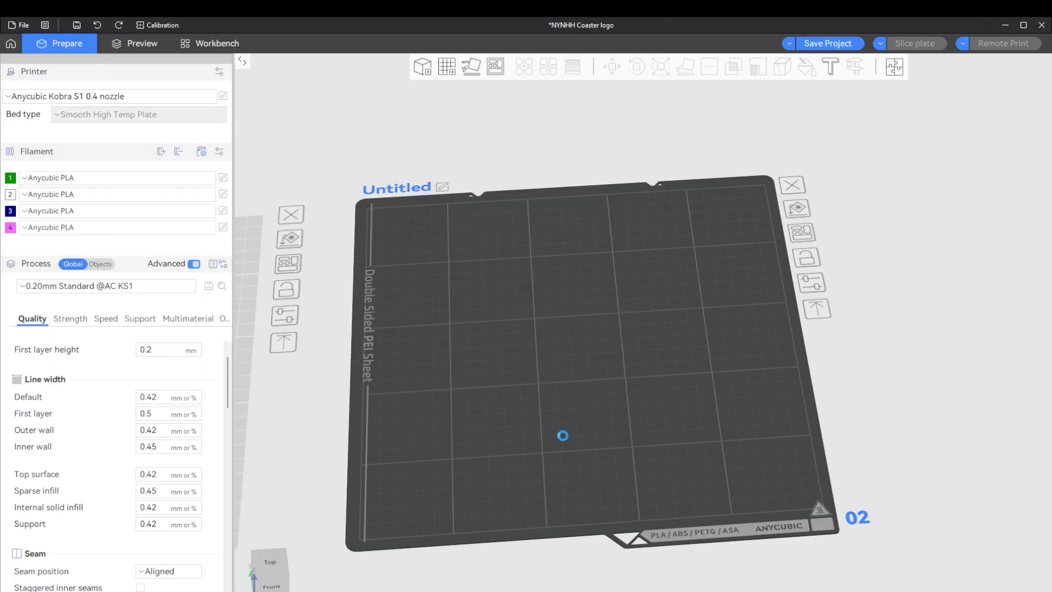
left_click(209, 69)
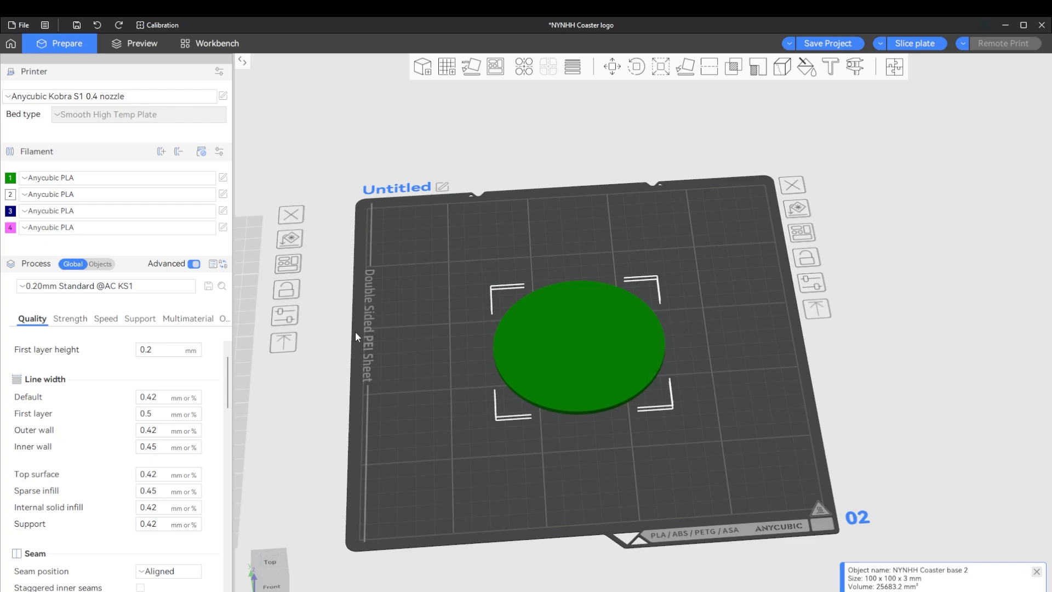
In the Objects list, set the logo 1mm.stl and 1mm ring.stl parts to filament 2.
left_click(104, 265)
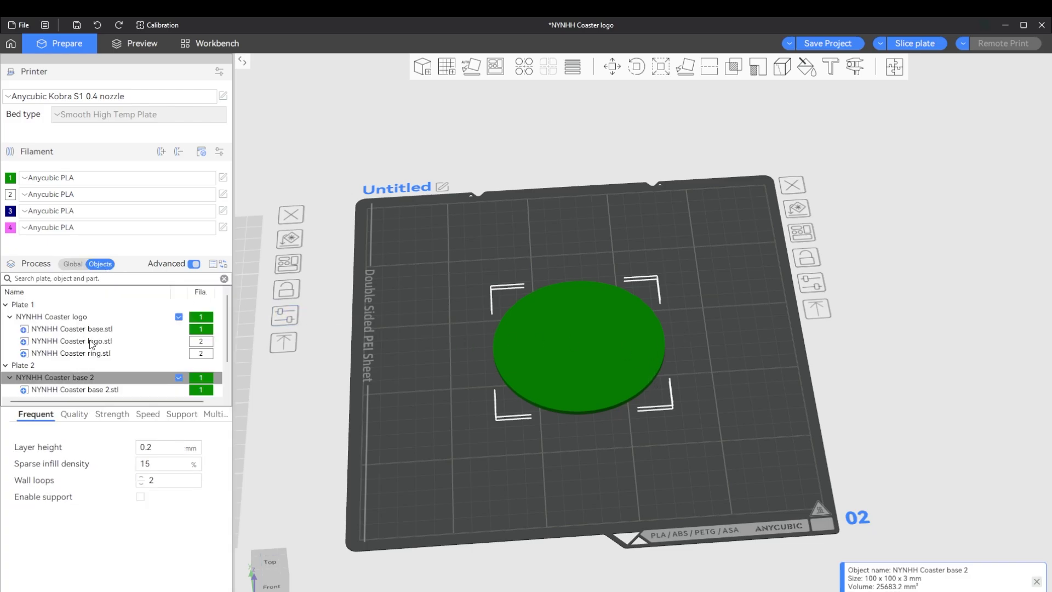
left_click(101, 330)
left_click(101, 341)
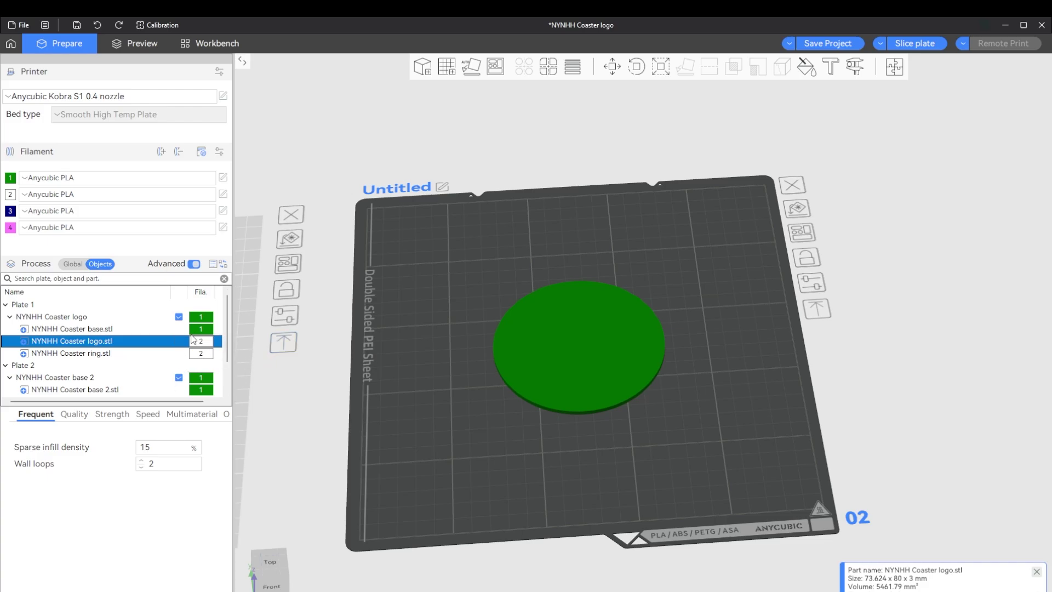
scroll(146, 378, "down", 2)
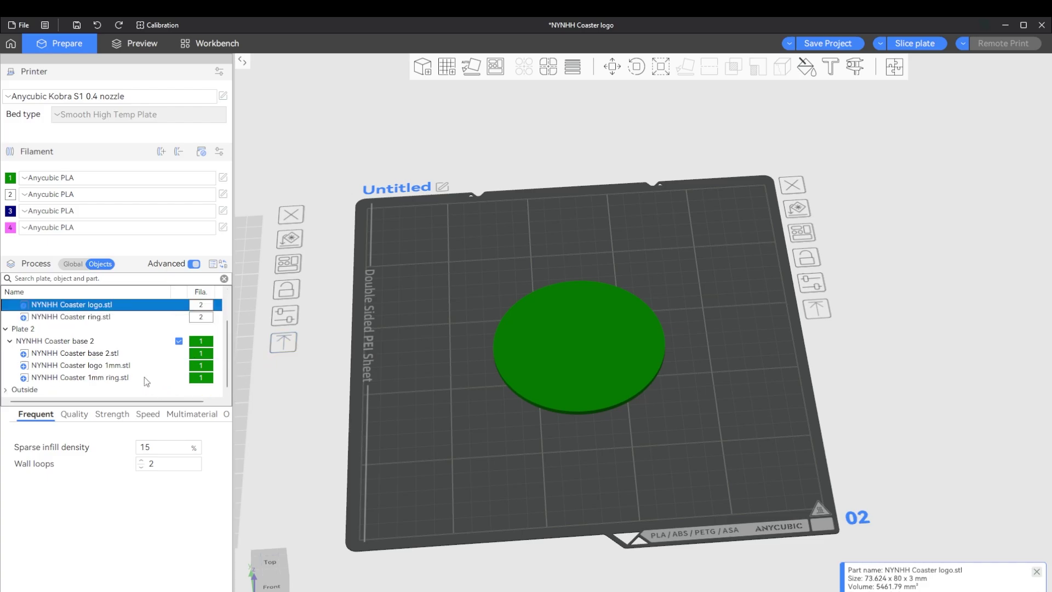
left_click(106, 366)
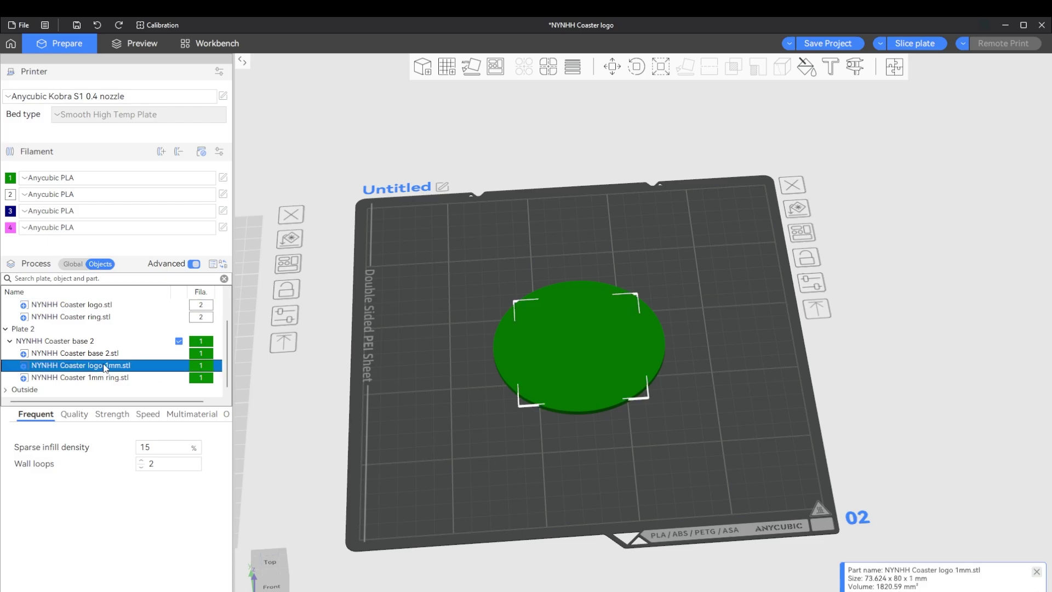
key("2")
left_click(146, 381)
key("2")
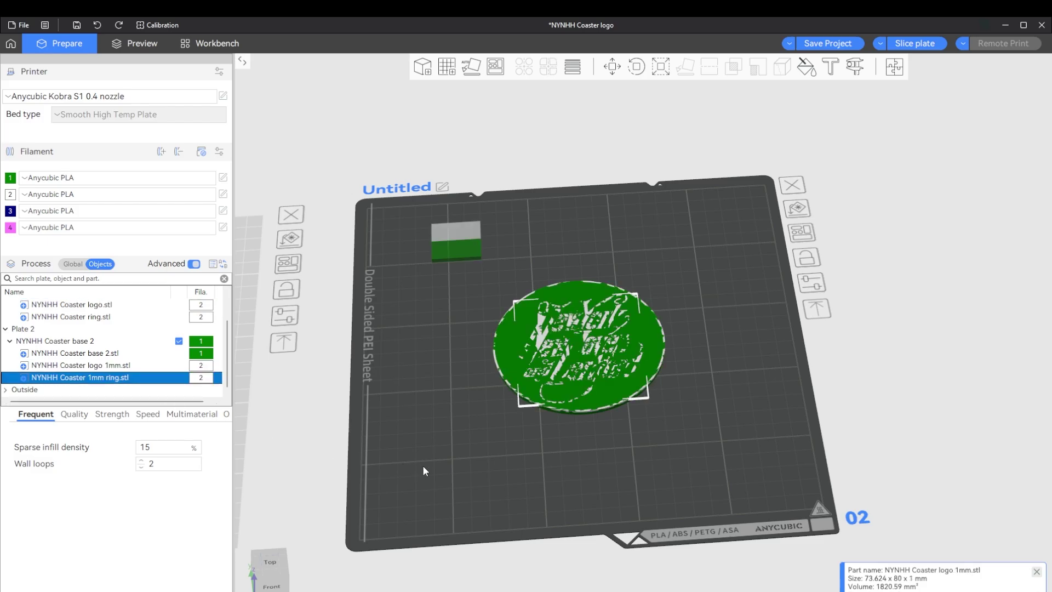
scroll(578, 437, "up", 4)
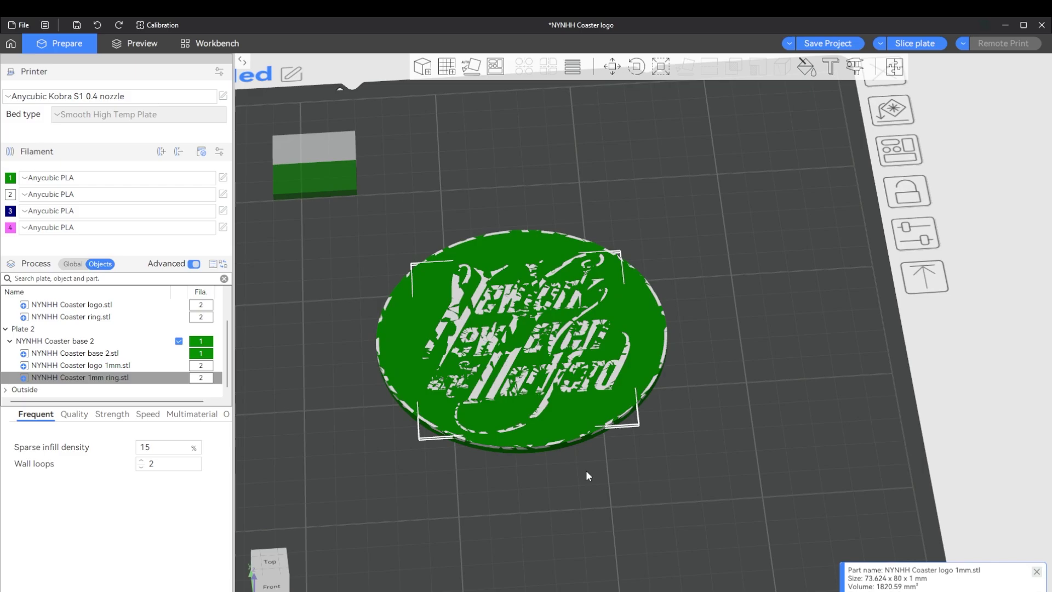
left_click_drag(586, 476, 657, 489)
scroll(657, 490, "down", 2)
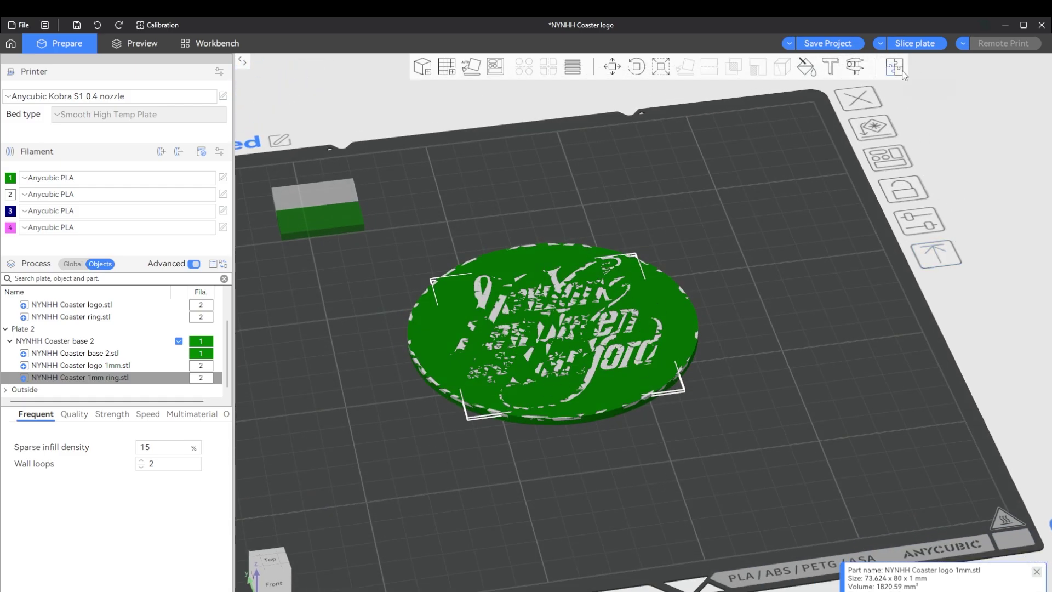
Slice plate 2 and step through the preview layers: 1h5m, 18.22 g, 5 filament changes.
left_click(913, 43)
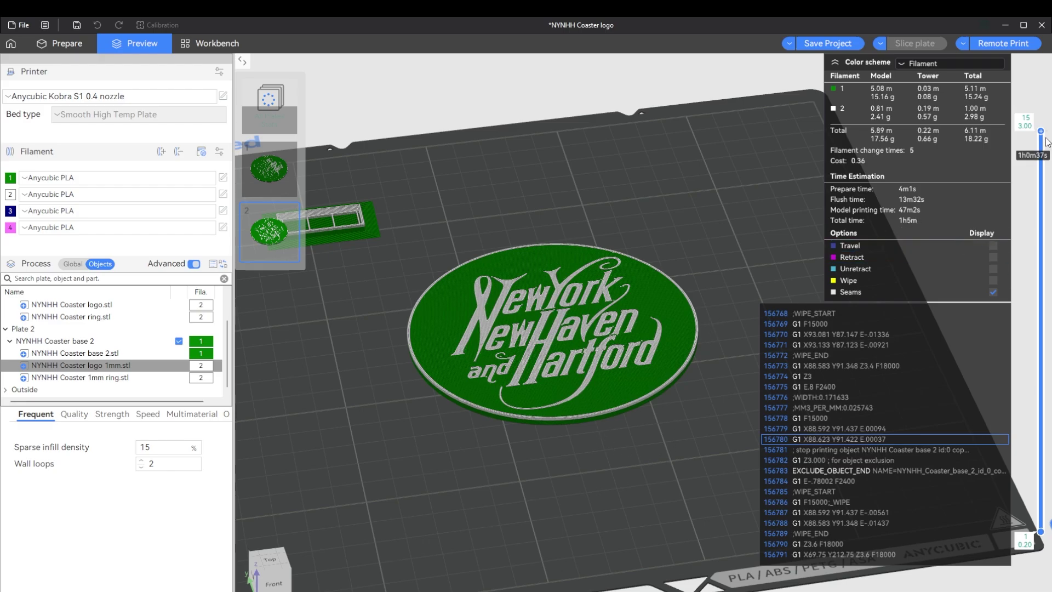
scroll(602, 268, "up", 3)
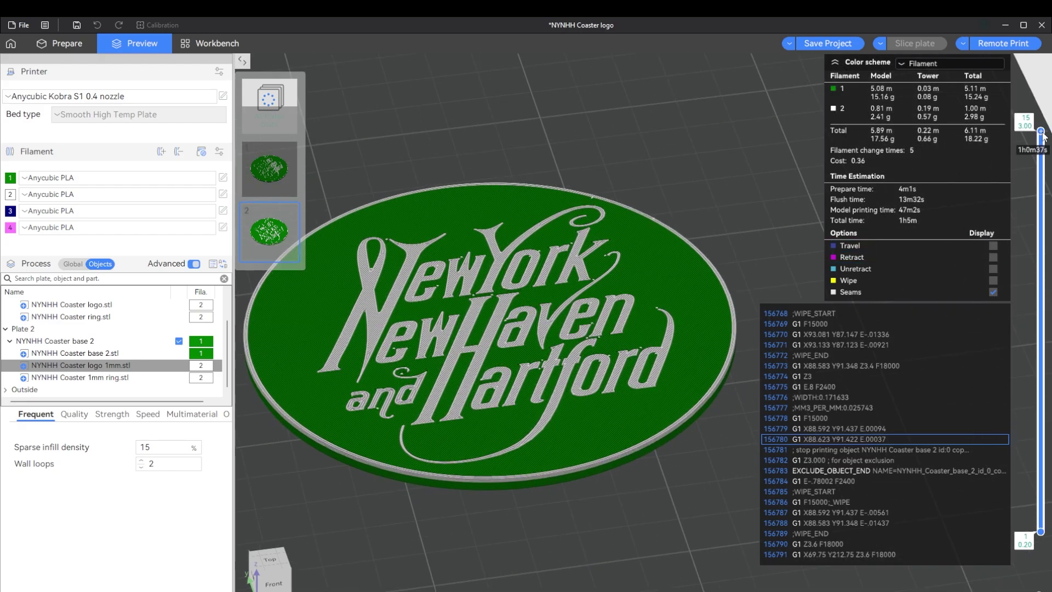
mouse_move(1042, 144)
left_mouse_down()
mouse_move(1041, 271)
mouse_move(1040, 130)
left_mouse_up()
scroll(586, 332, "down", 2)
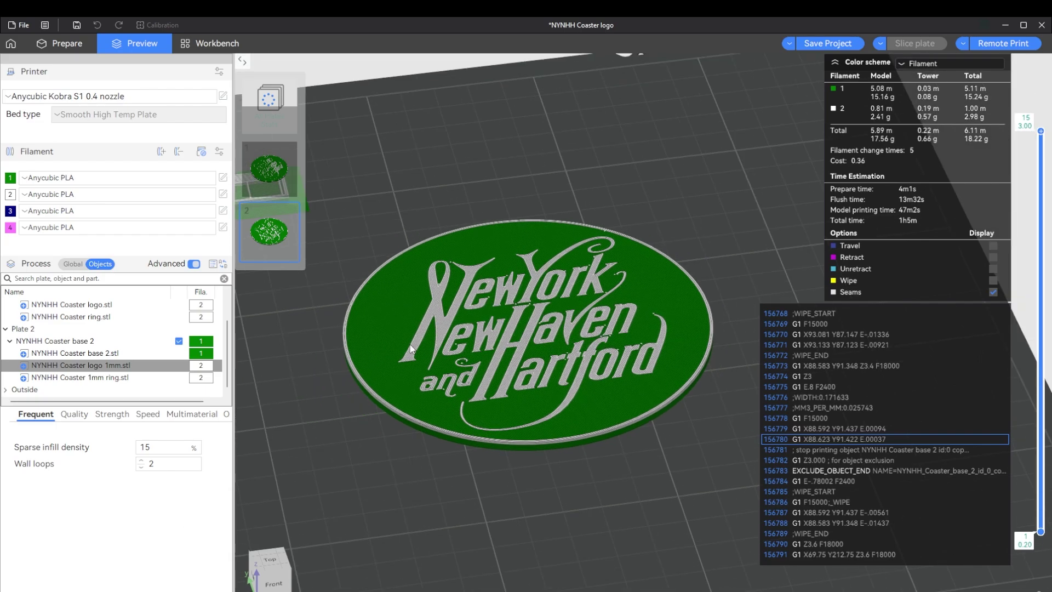
scroll(508, 389, "down", 3)
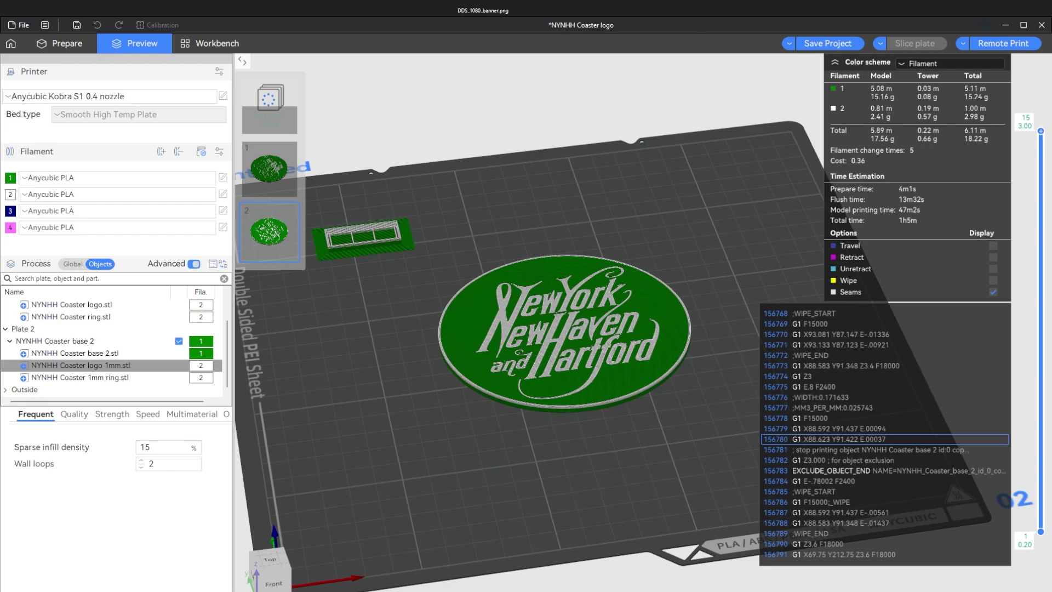
Lay the coaster on its logo face and check from underneath that it sits on the bed.
left_click(69, 47)
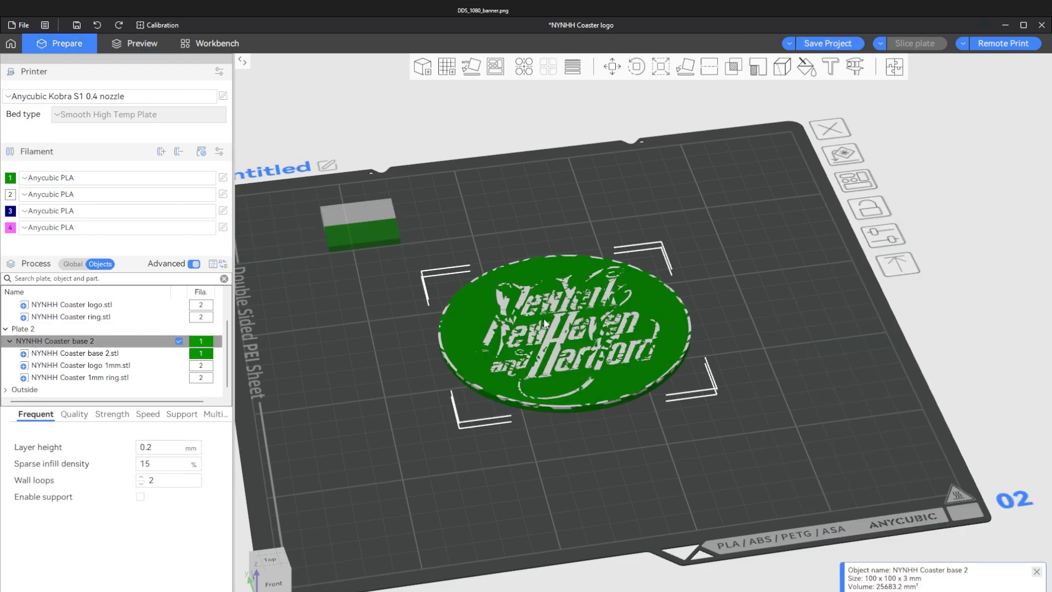
left_click(685, 66)
left_click(648, 299)
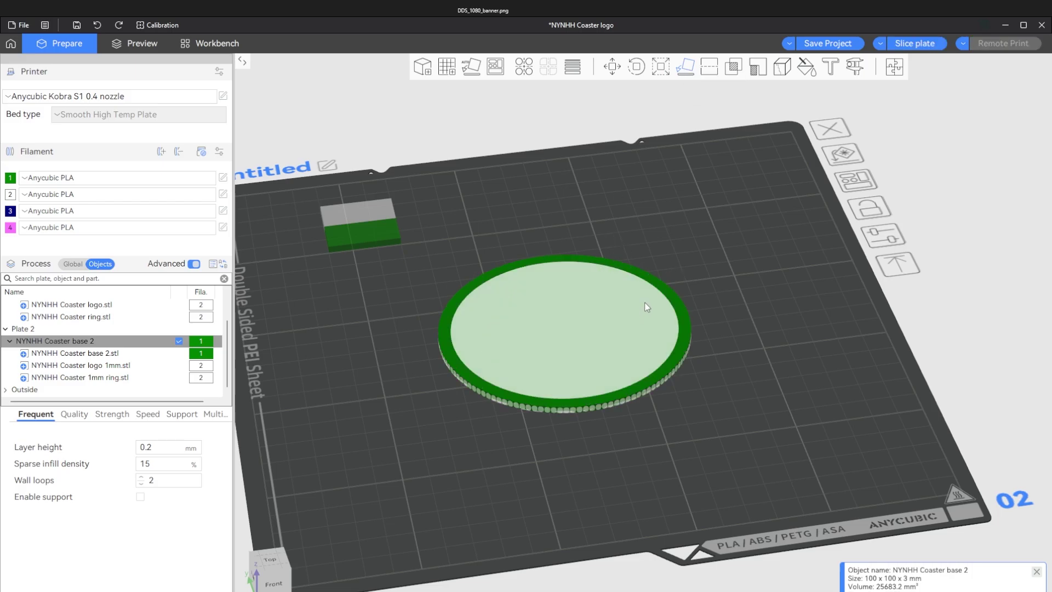
left_click(708, 463)
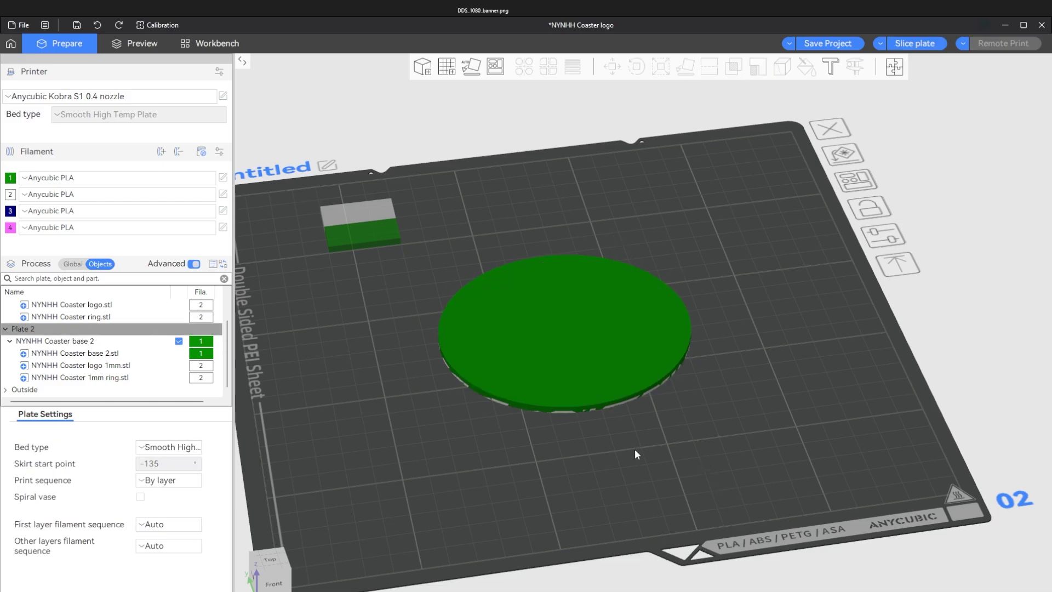
middle_click_drag(635, 453, 636, 435)
left_click_drag(628, 435, 613, 381)
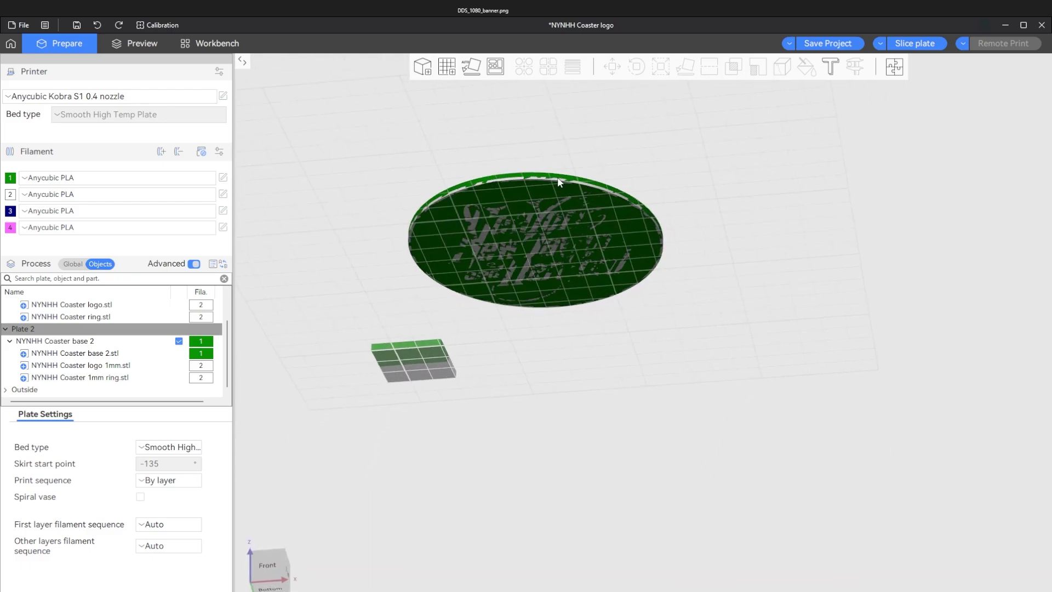
mouse_move(559, 213)
left_mouse_down()
mouse_move(563, 268)
mouse_move(561, 216)
left_mouse_up()
left_click_drag(697, 235, 751, 244)
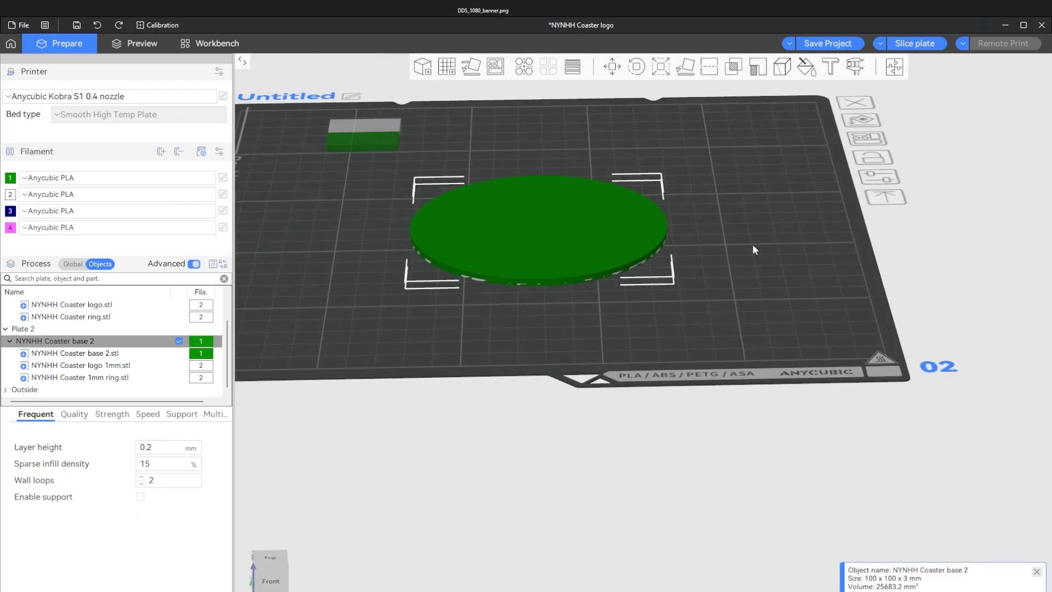
Re-slice the face-down coaster (1h7m, 19.39 g, 6 filament changes) and orbit the preview.
left_click(896, 43)
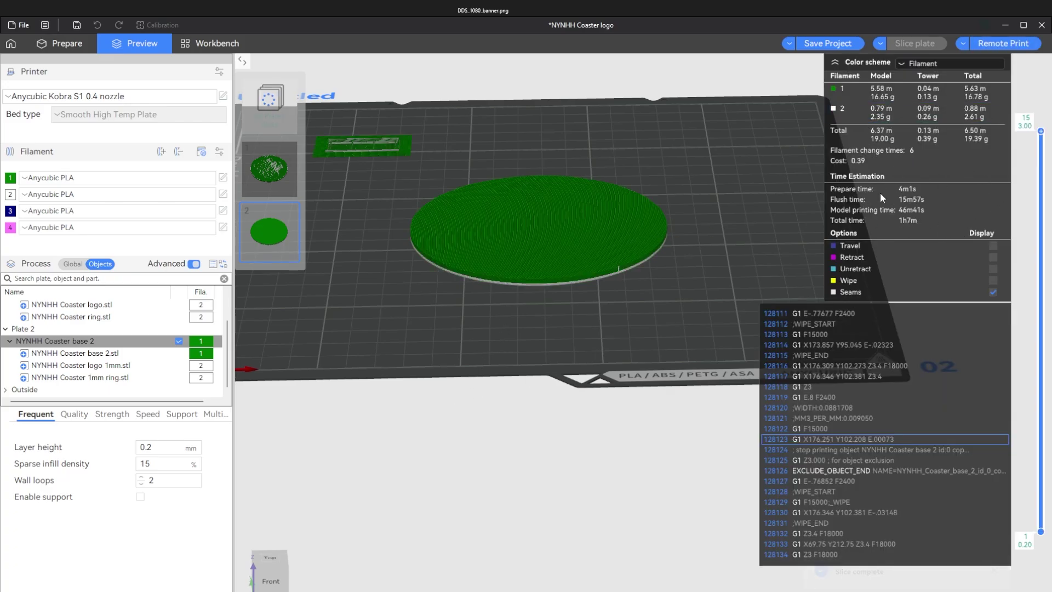
left_click_drag(765, 248, 599, 300)
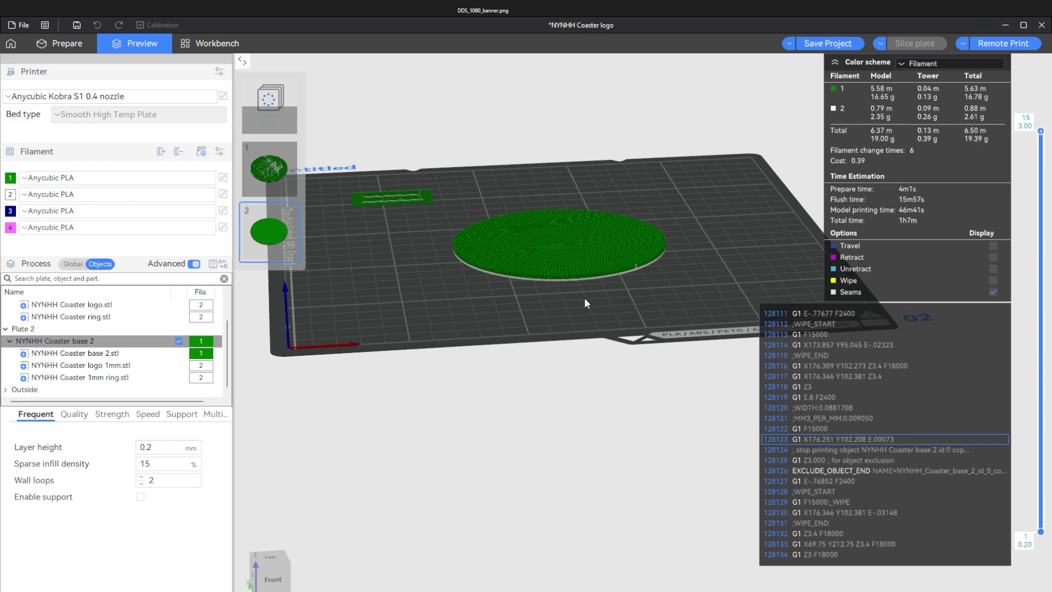
left_click_drag(596, 294, 597, 238)
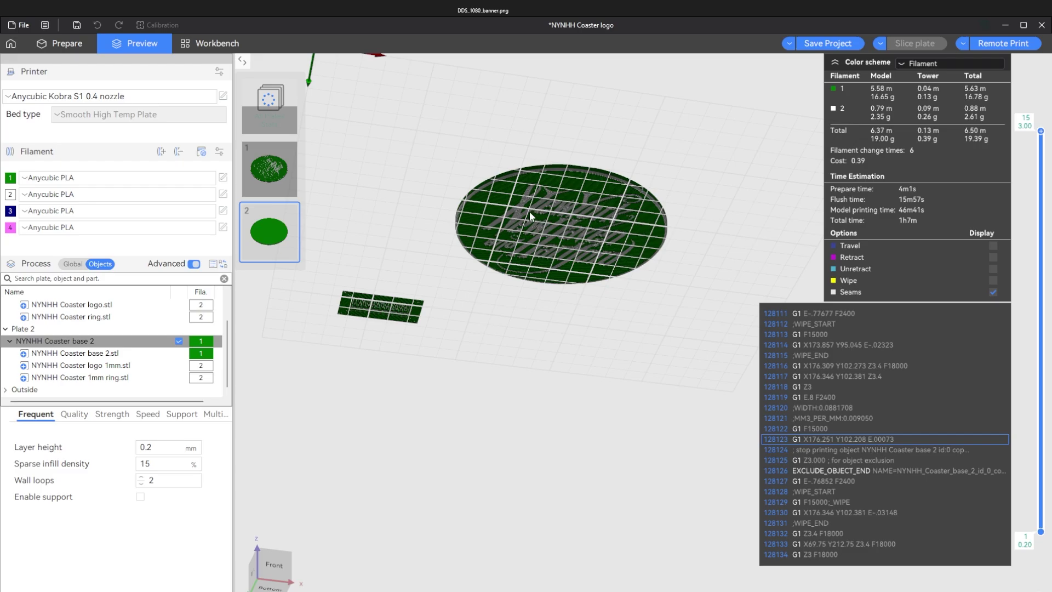
left_click_drag(596, 246, 552, 321)
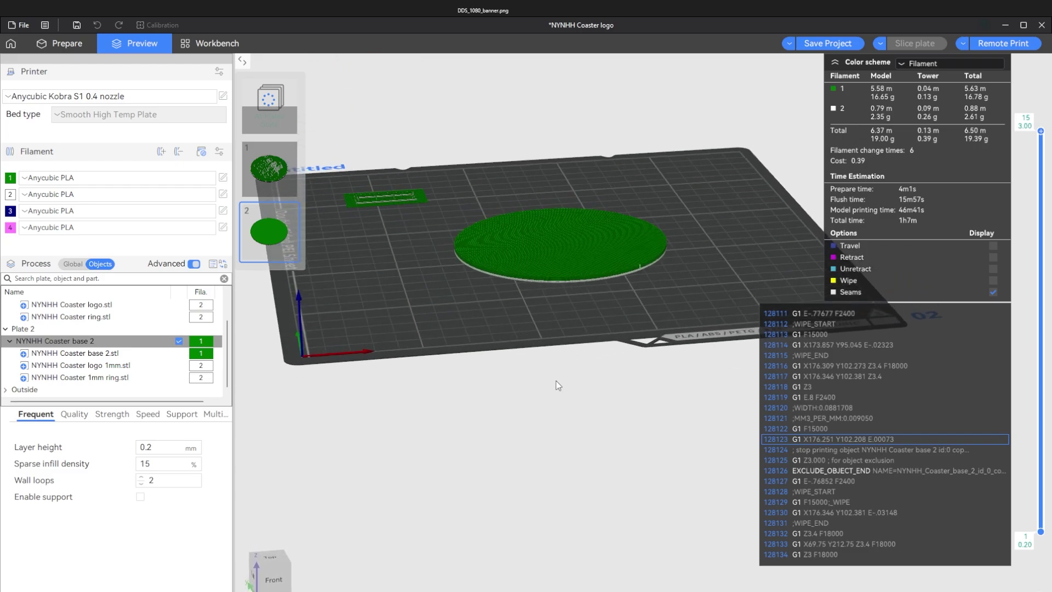